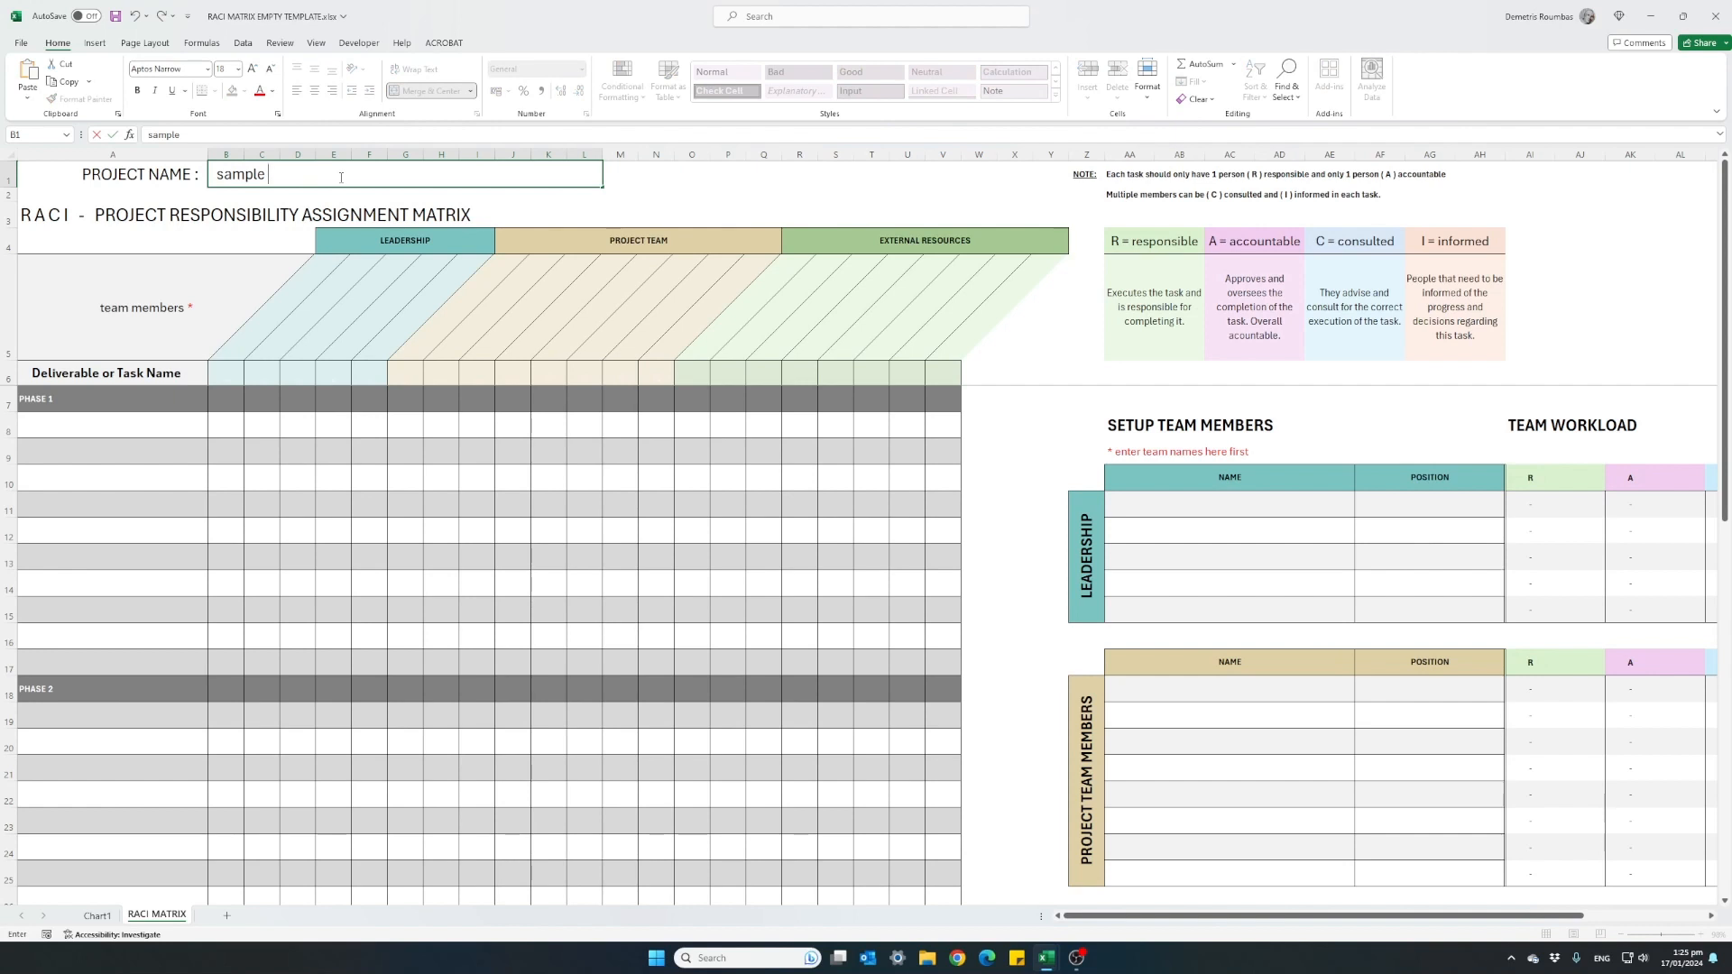
Complete the project name entry as "sample project"
type("project")
key("Return")
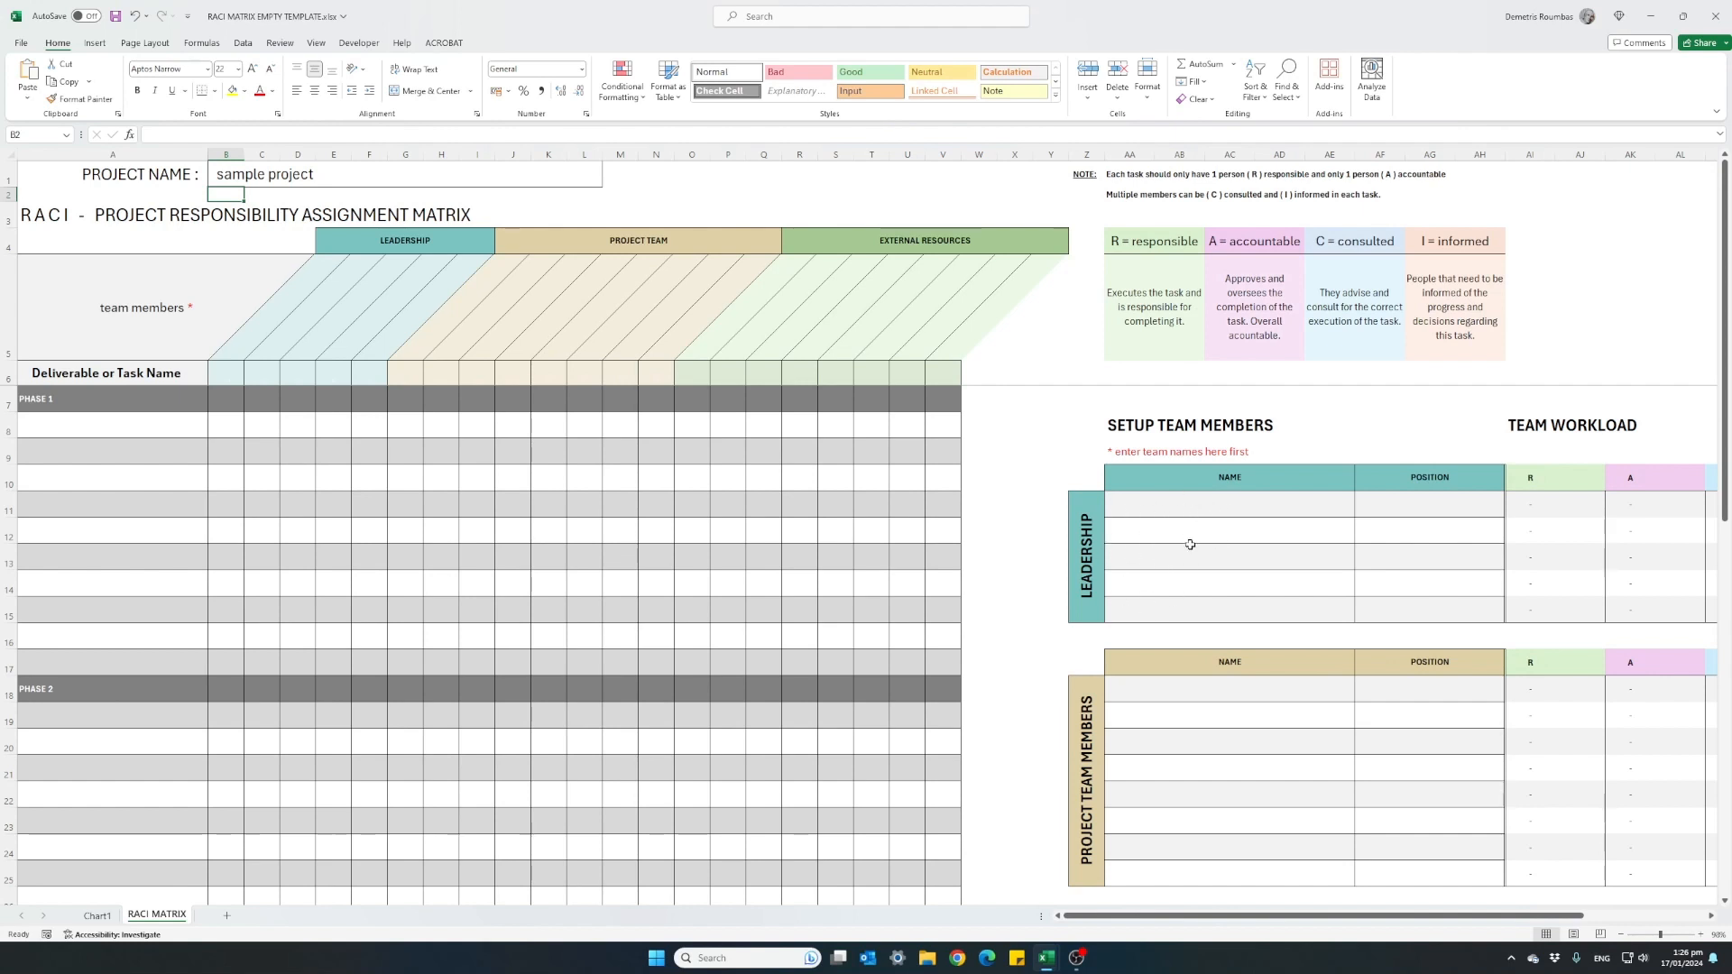
Enter the first names of three team members in the first three rows of the Leadership setup table
scroll(1143, 559, "down", 1)
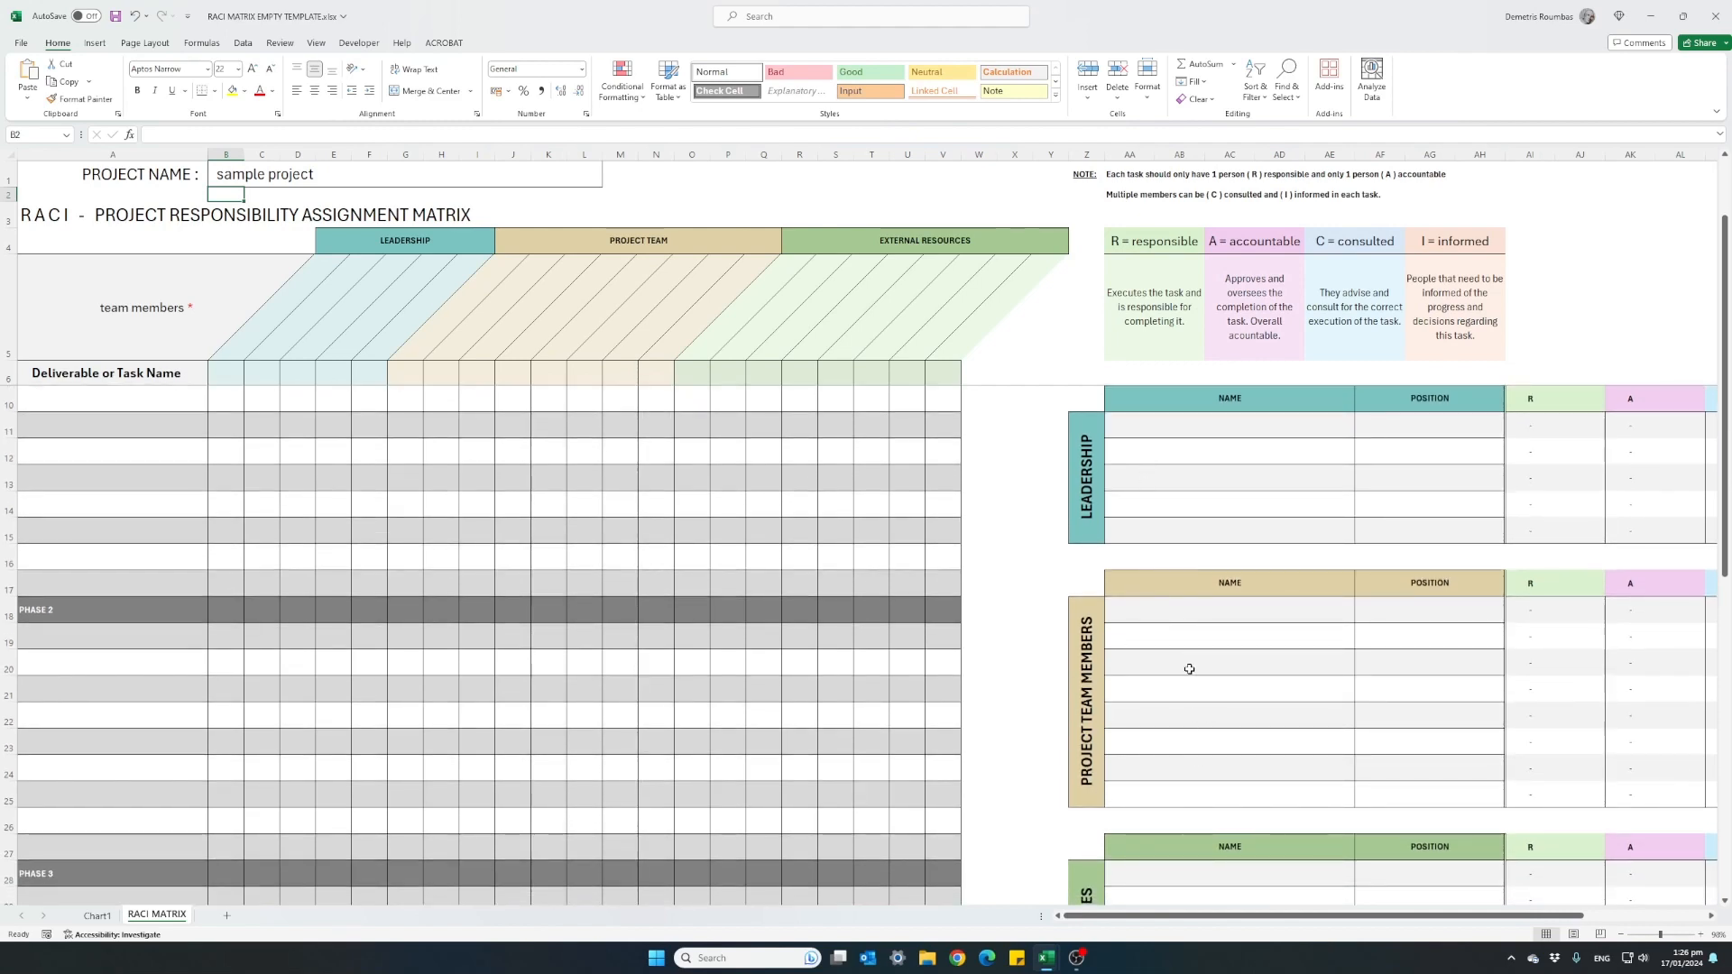
scroll(1188, 670, "down", 2)
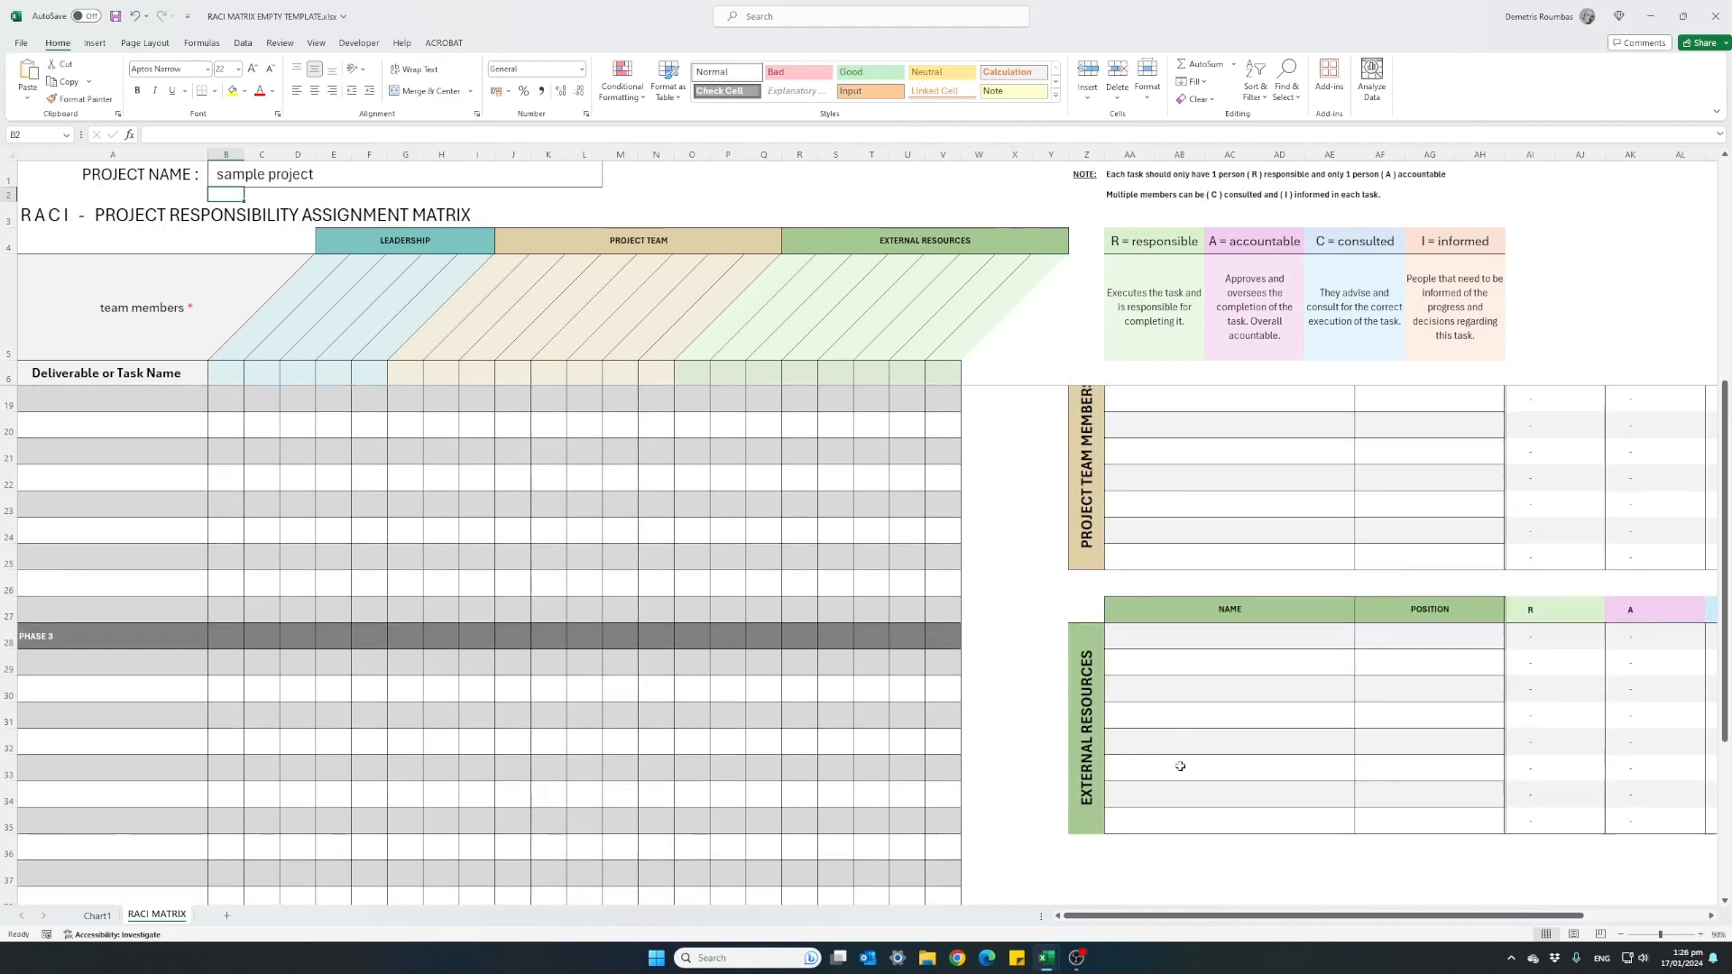
scroll(1179, 766, "down", 1)
scroll(1179, 766, "up", 4)
left_click(1158, 505)
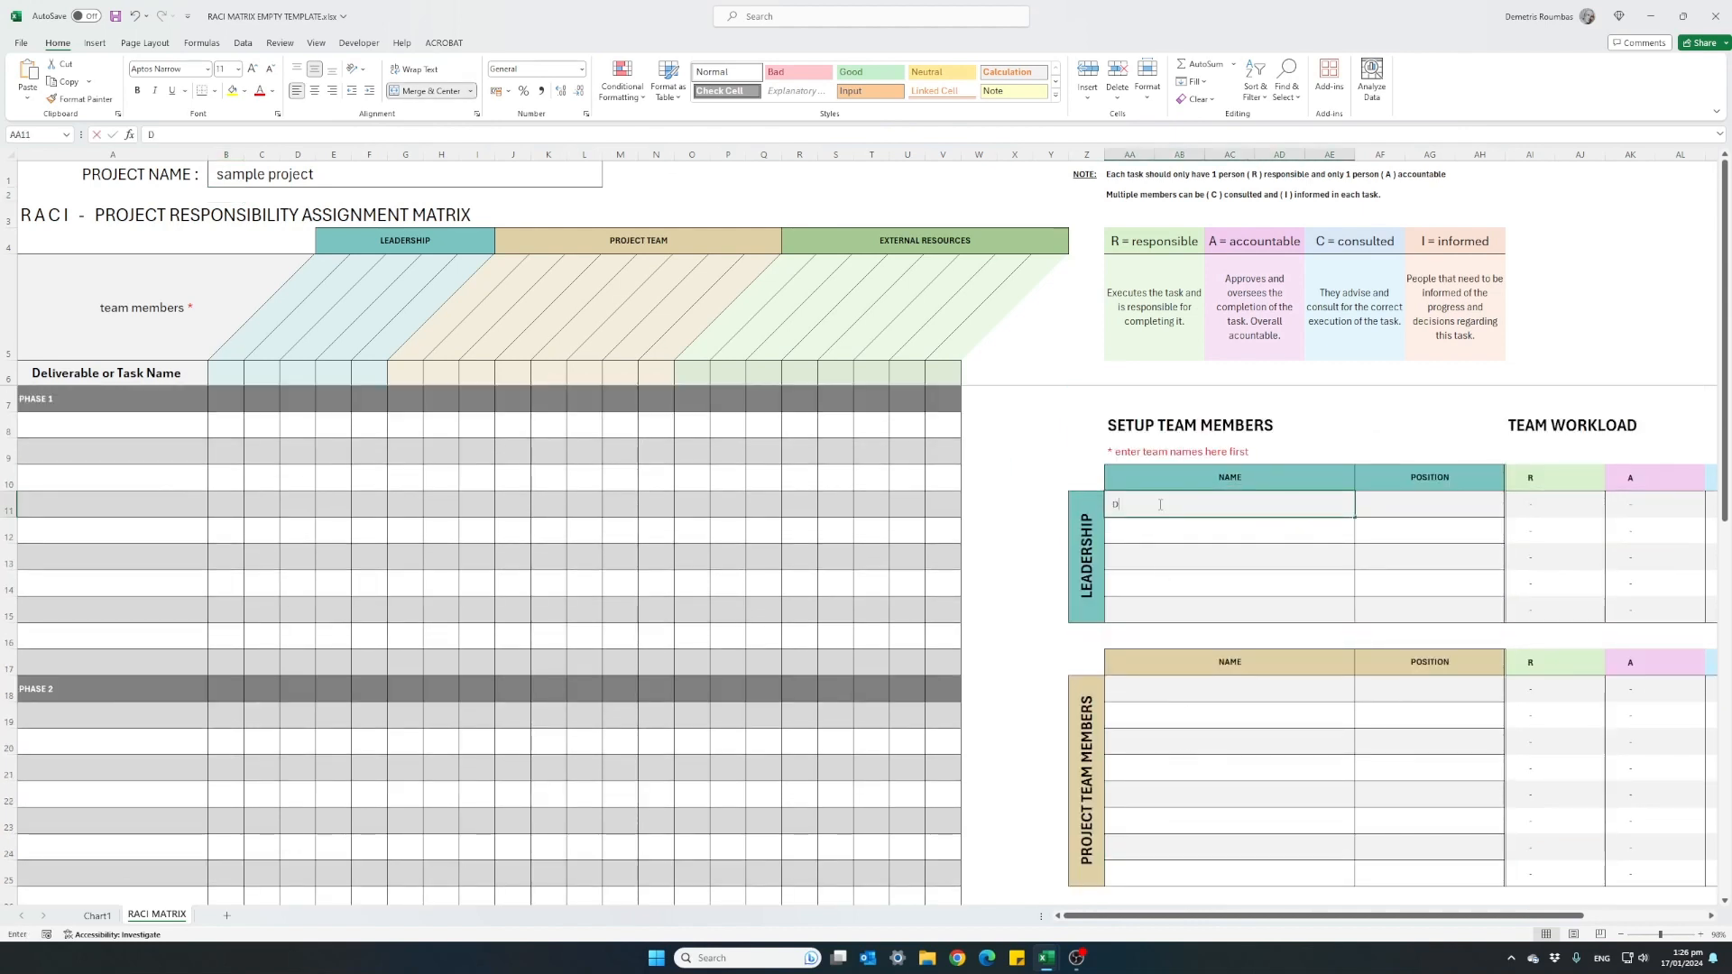
type("Demetris")
key("Return")
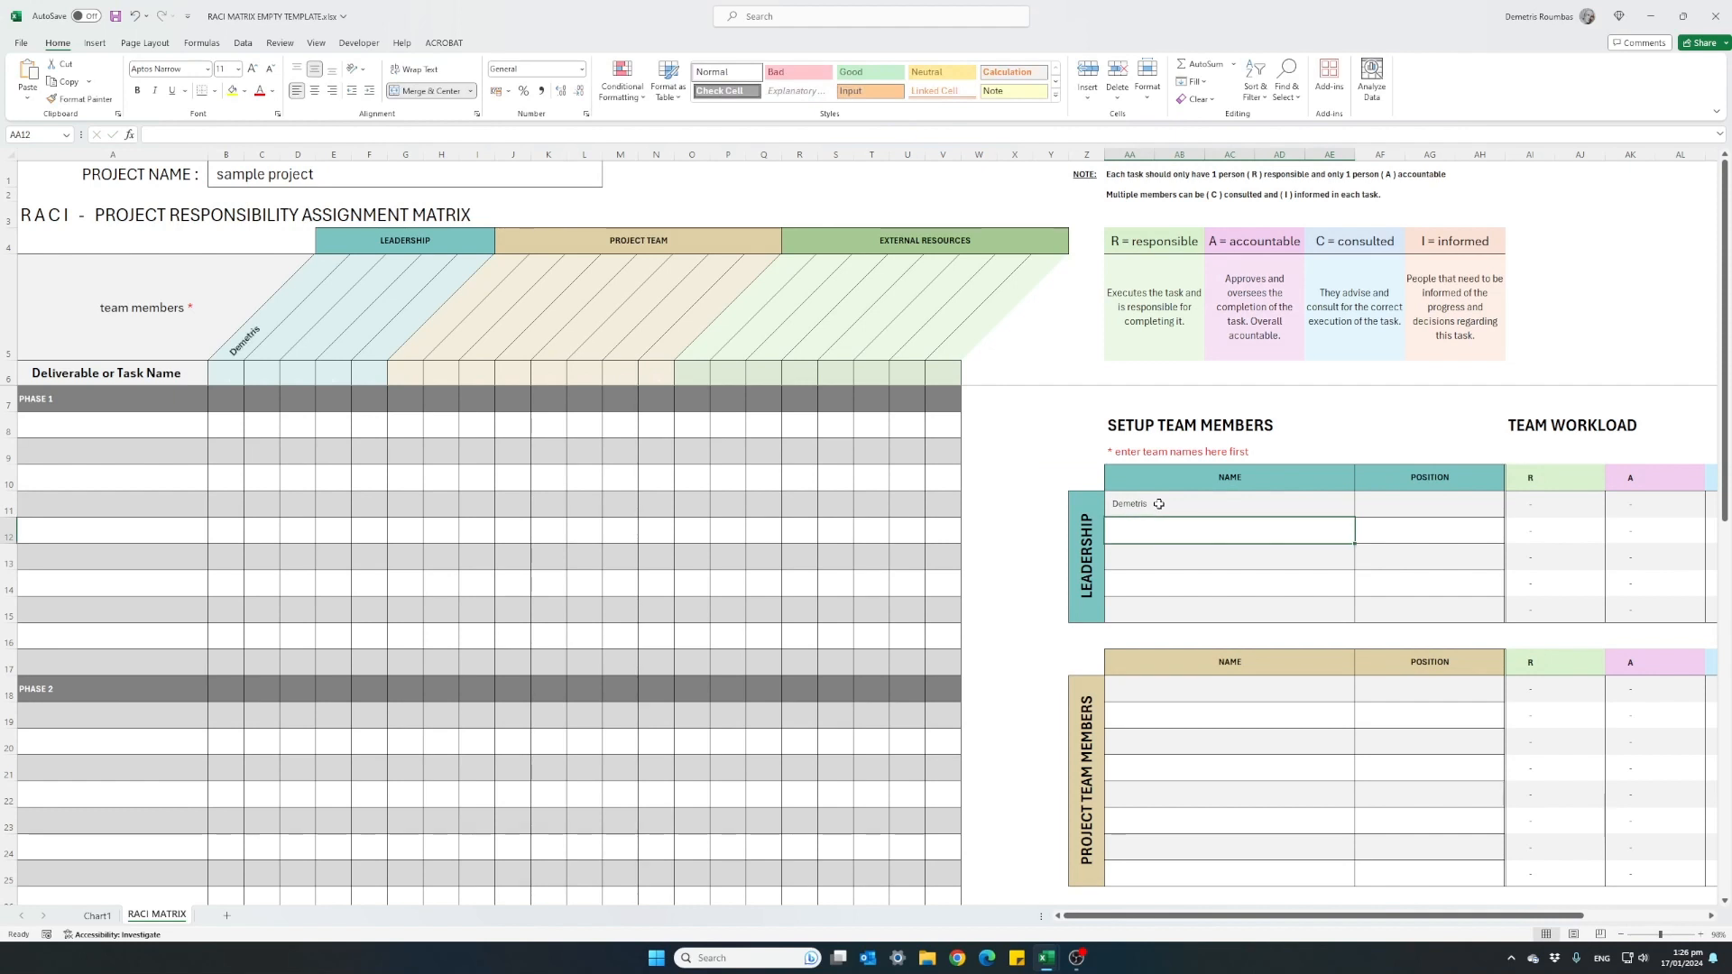
type("Eleny")
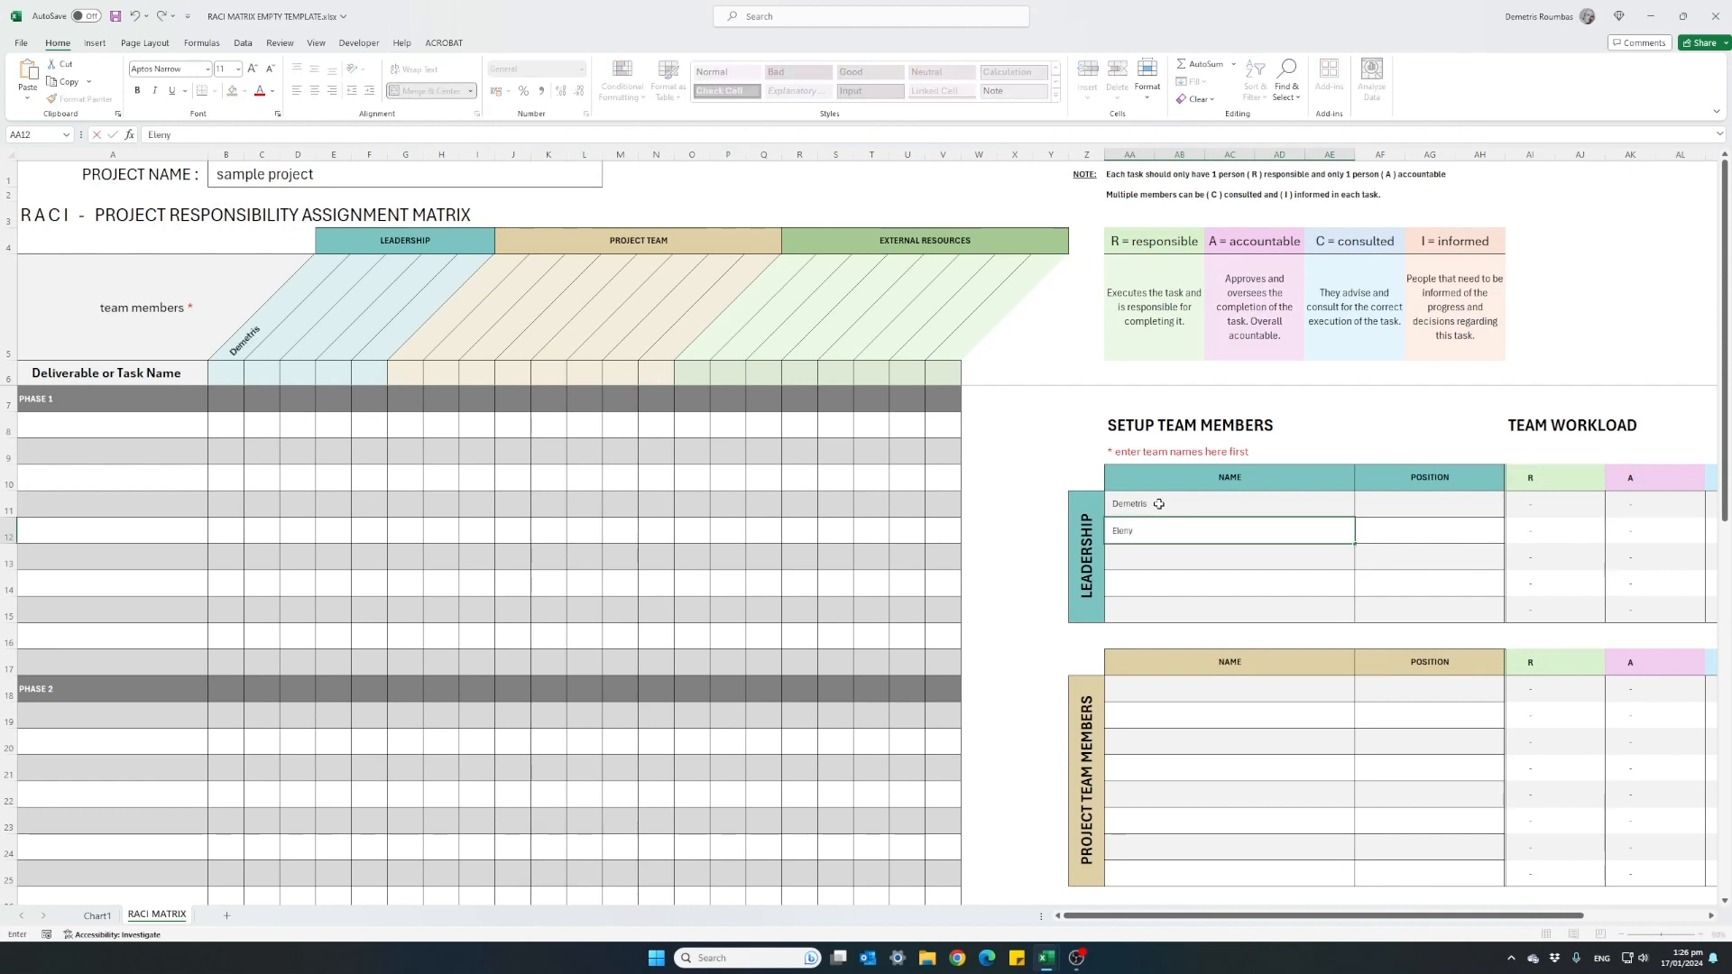
key("Return")
type("Nearchos")
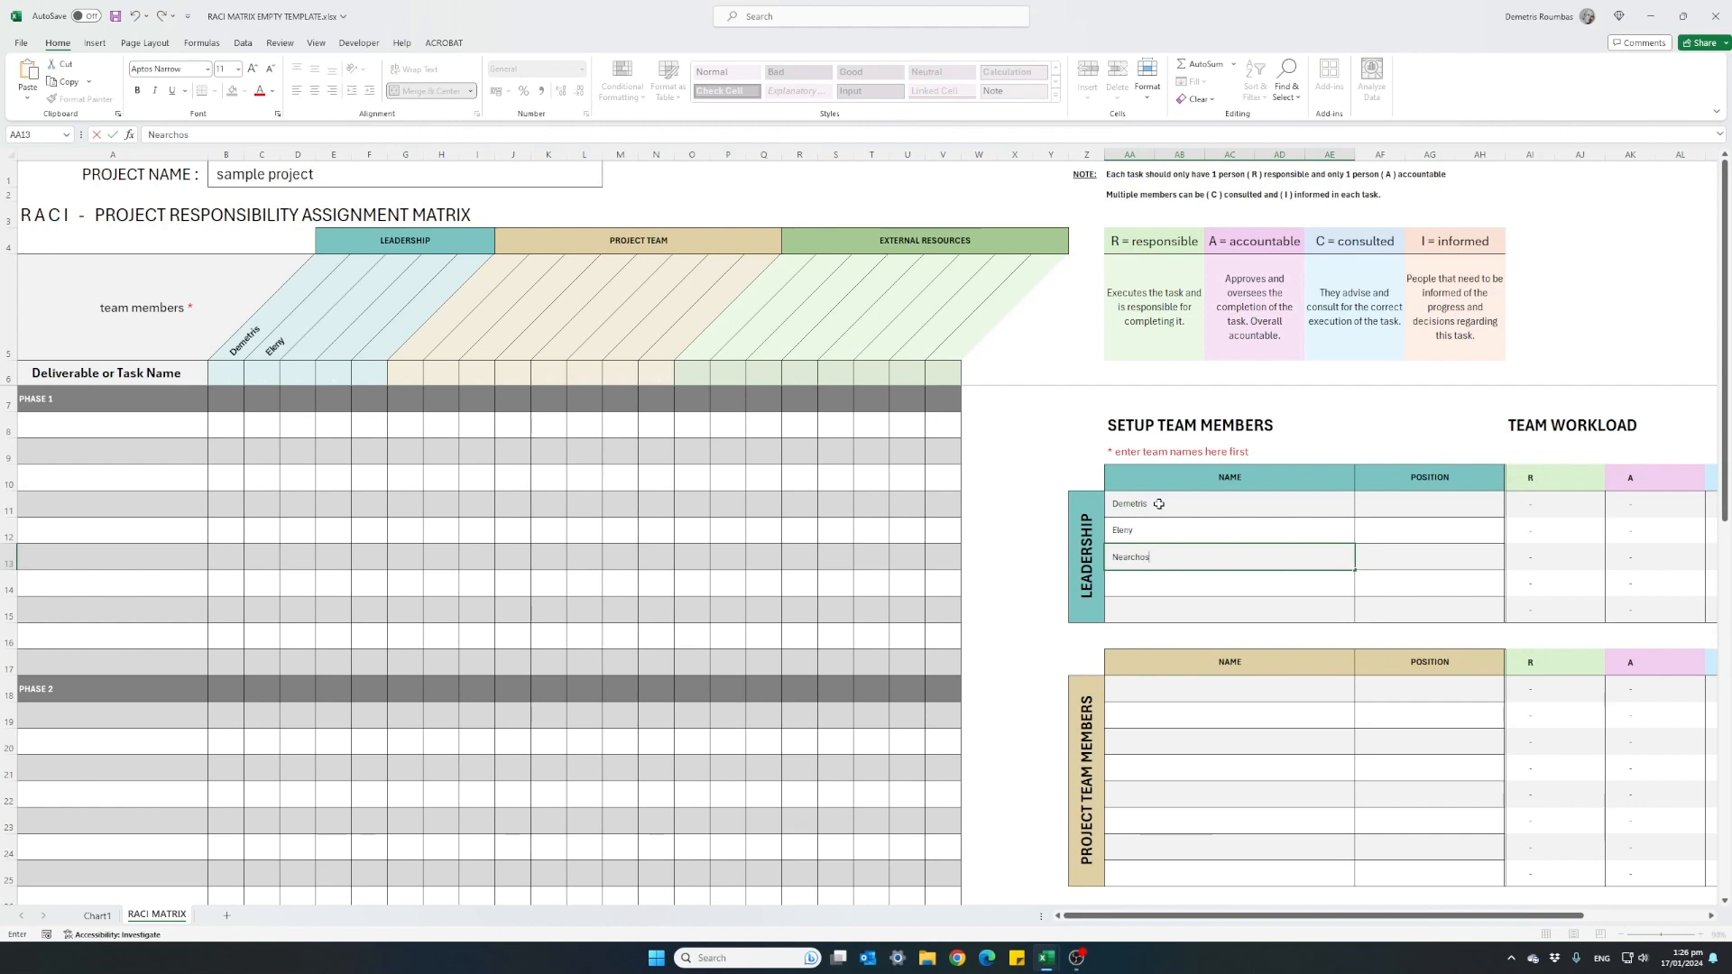
key("Return")
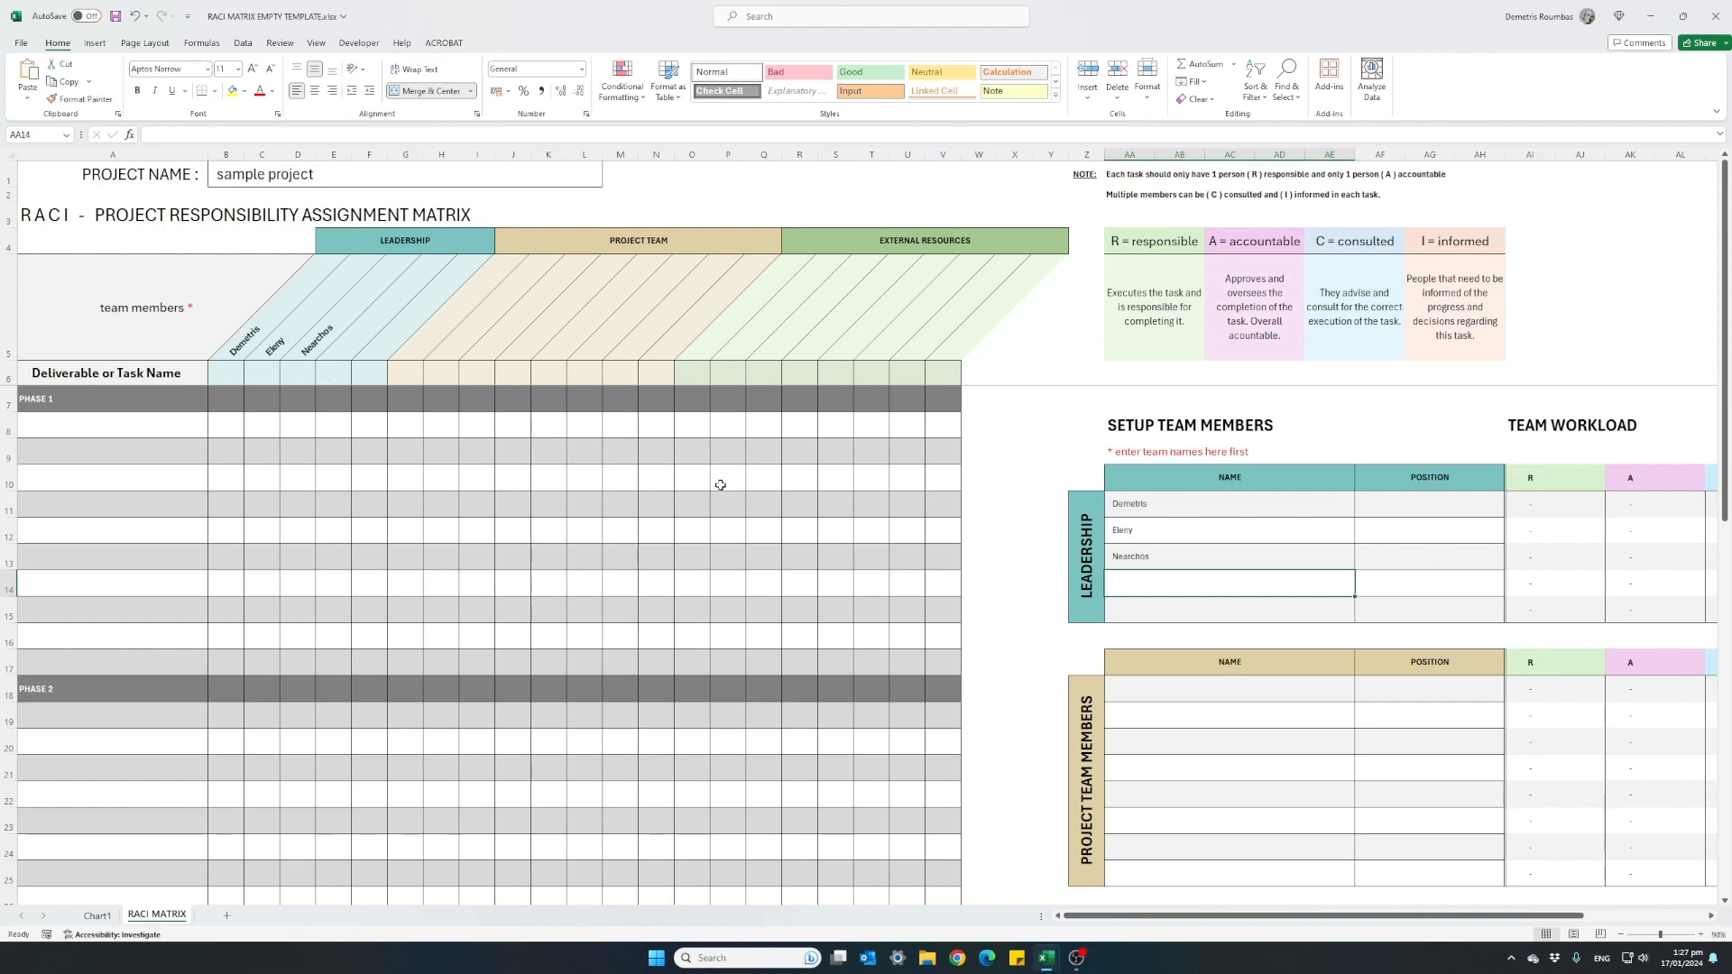
Fill in the positions of the three leadership members as CEO, COO and CFO, in that order
left_click(1392, 510)
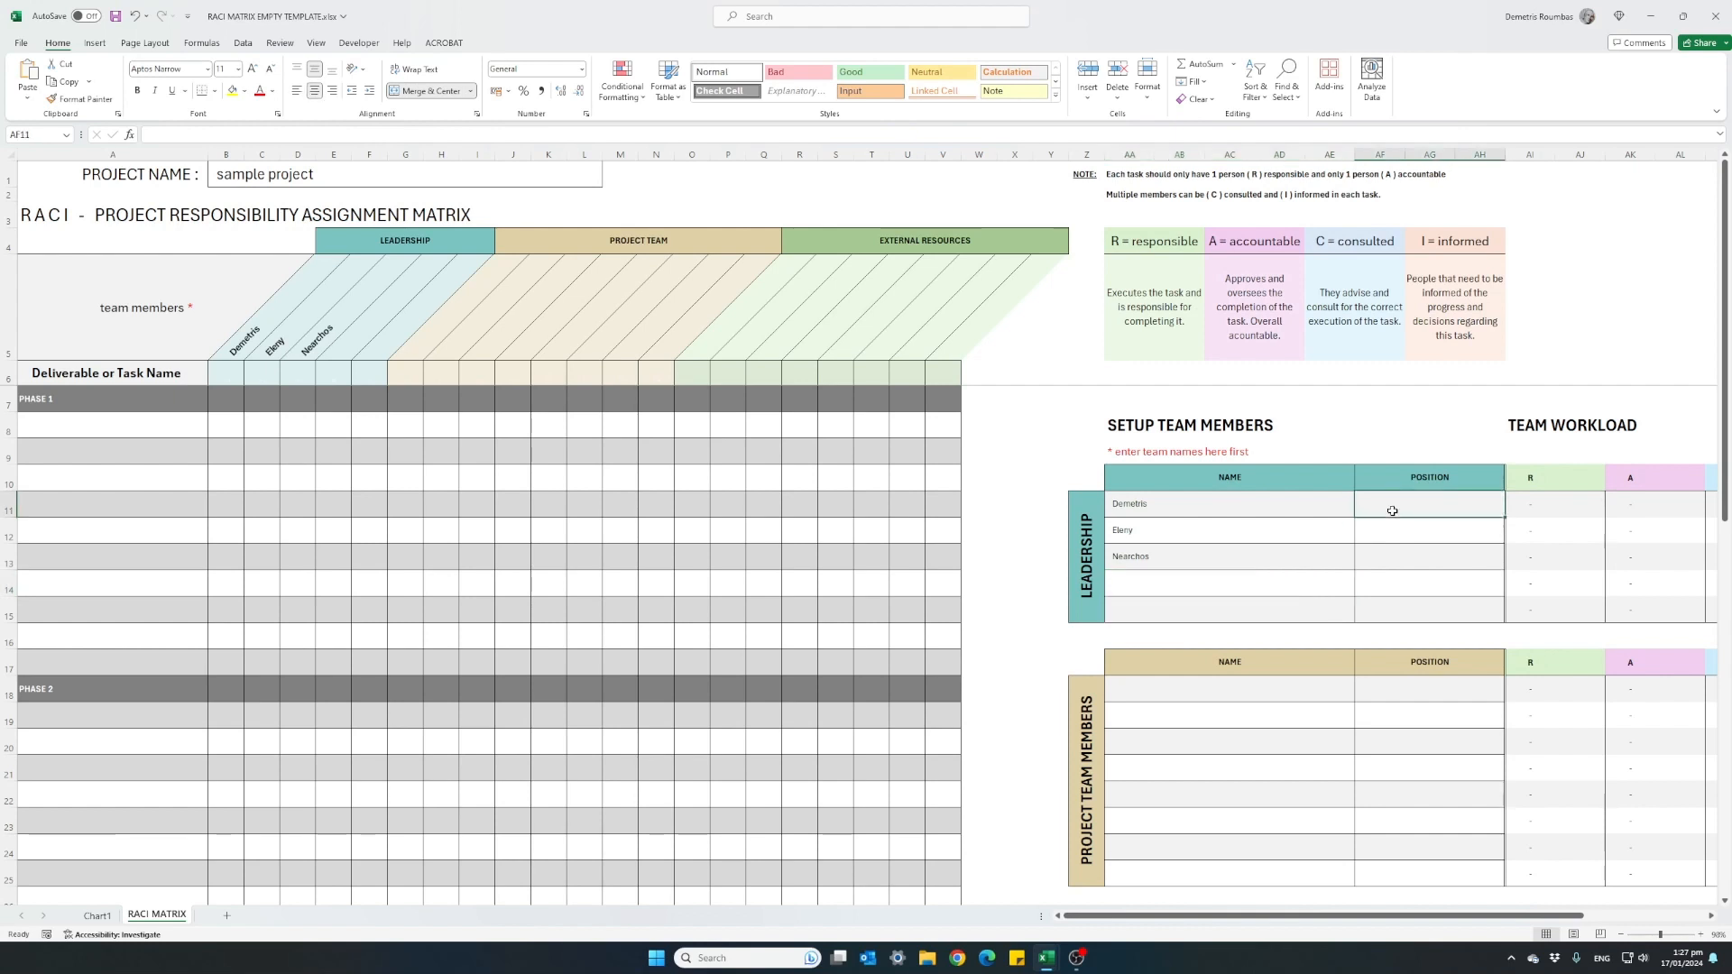
type("CEO")
key("Return")
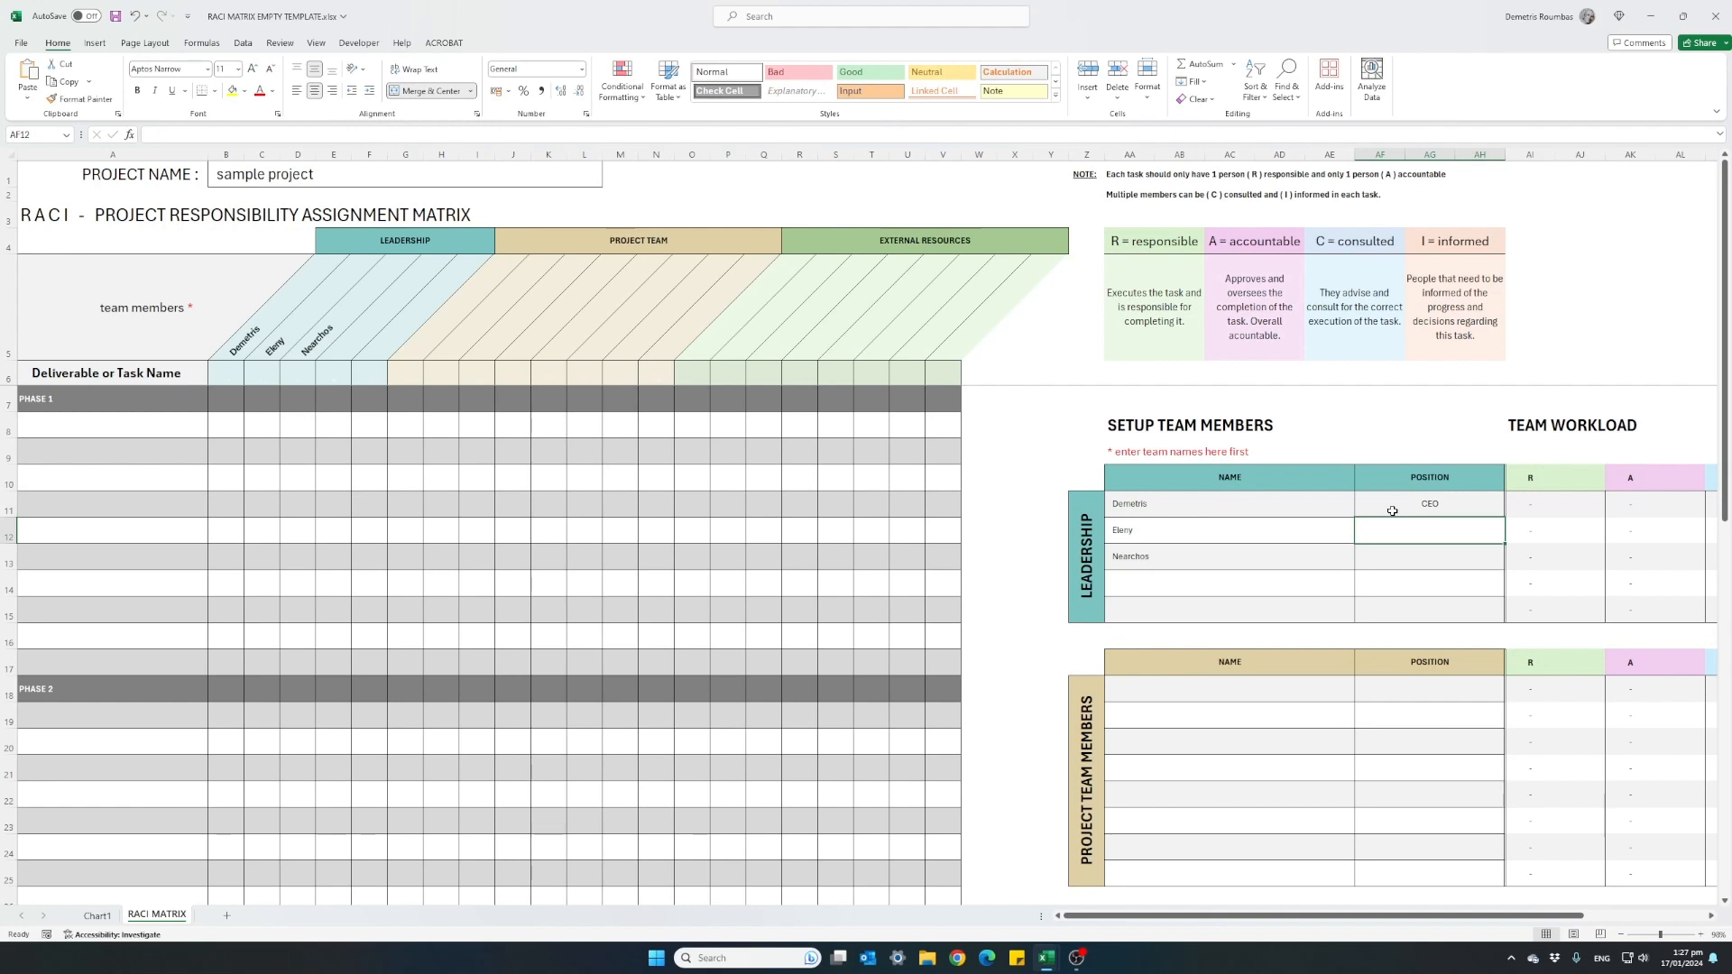
type("COO")
key("Return")
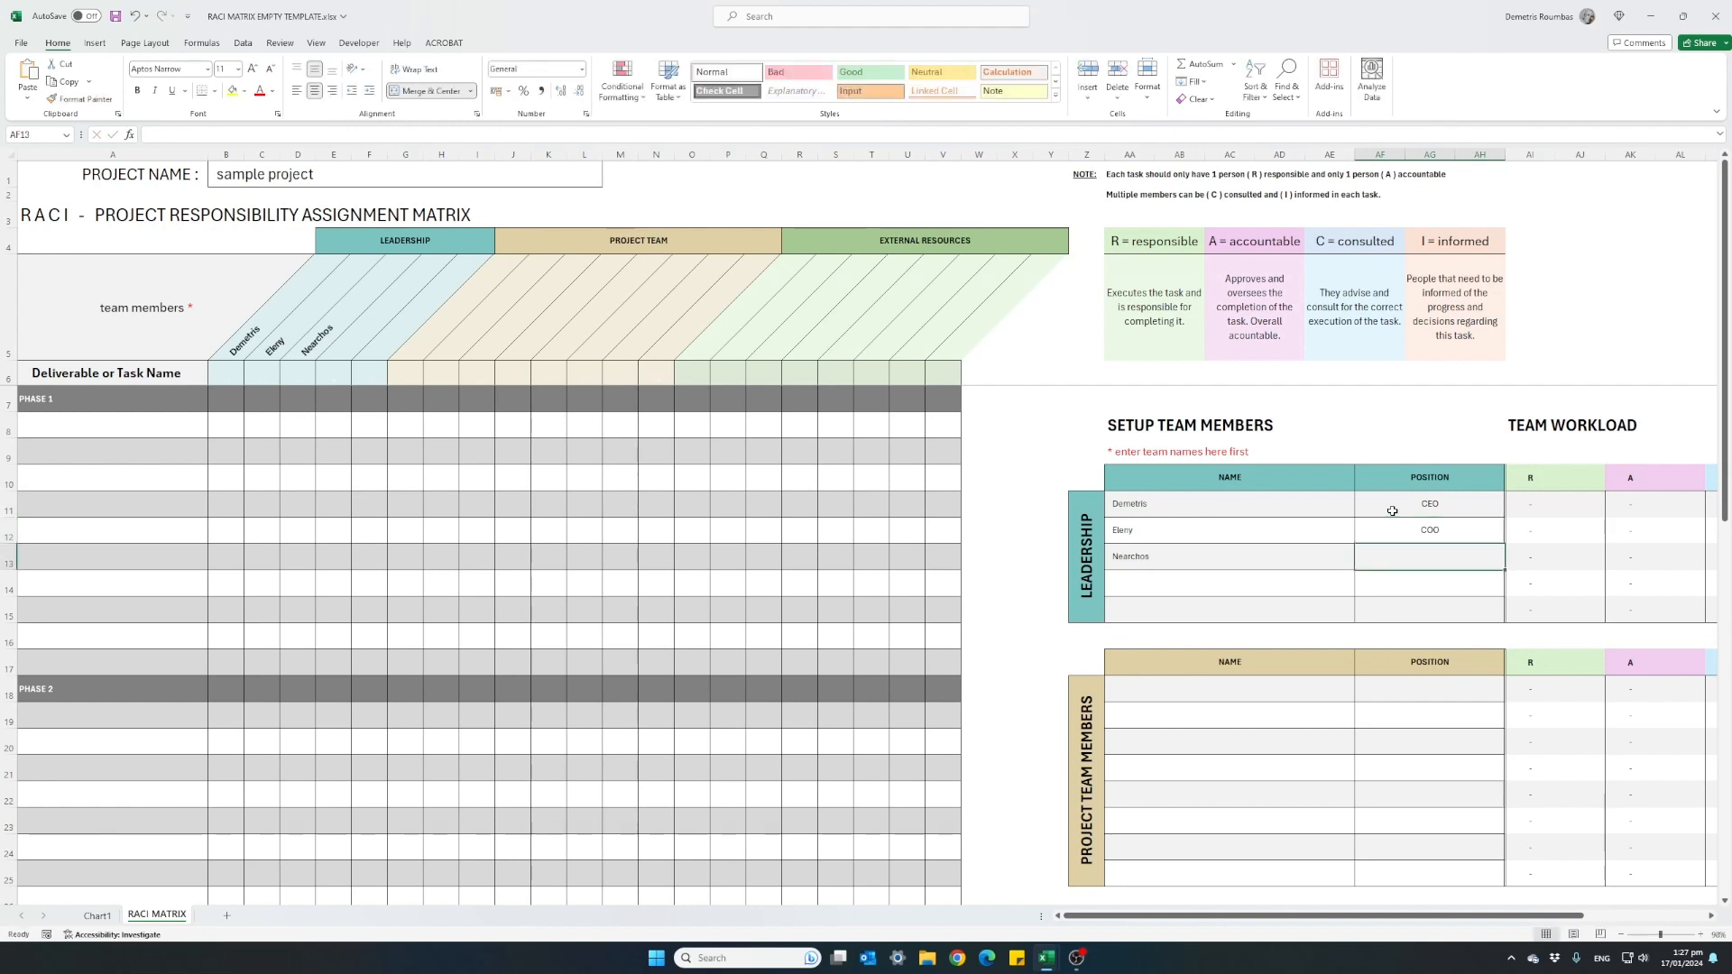
type("CFO")
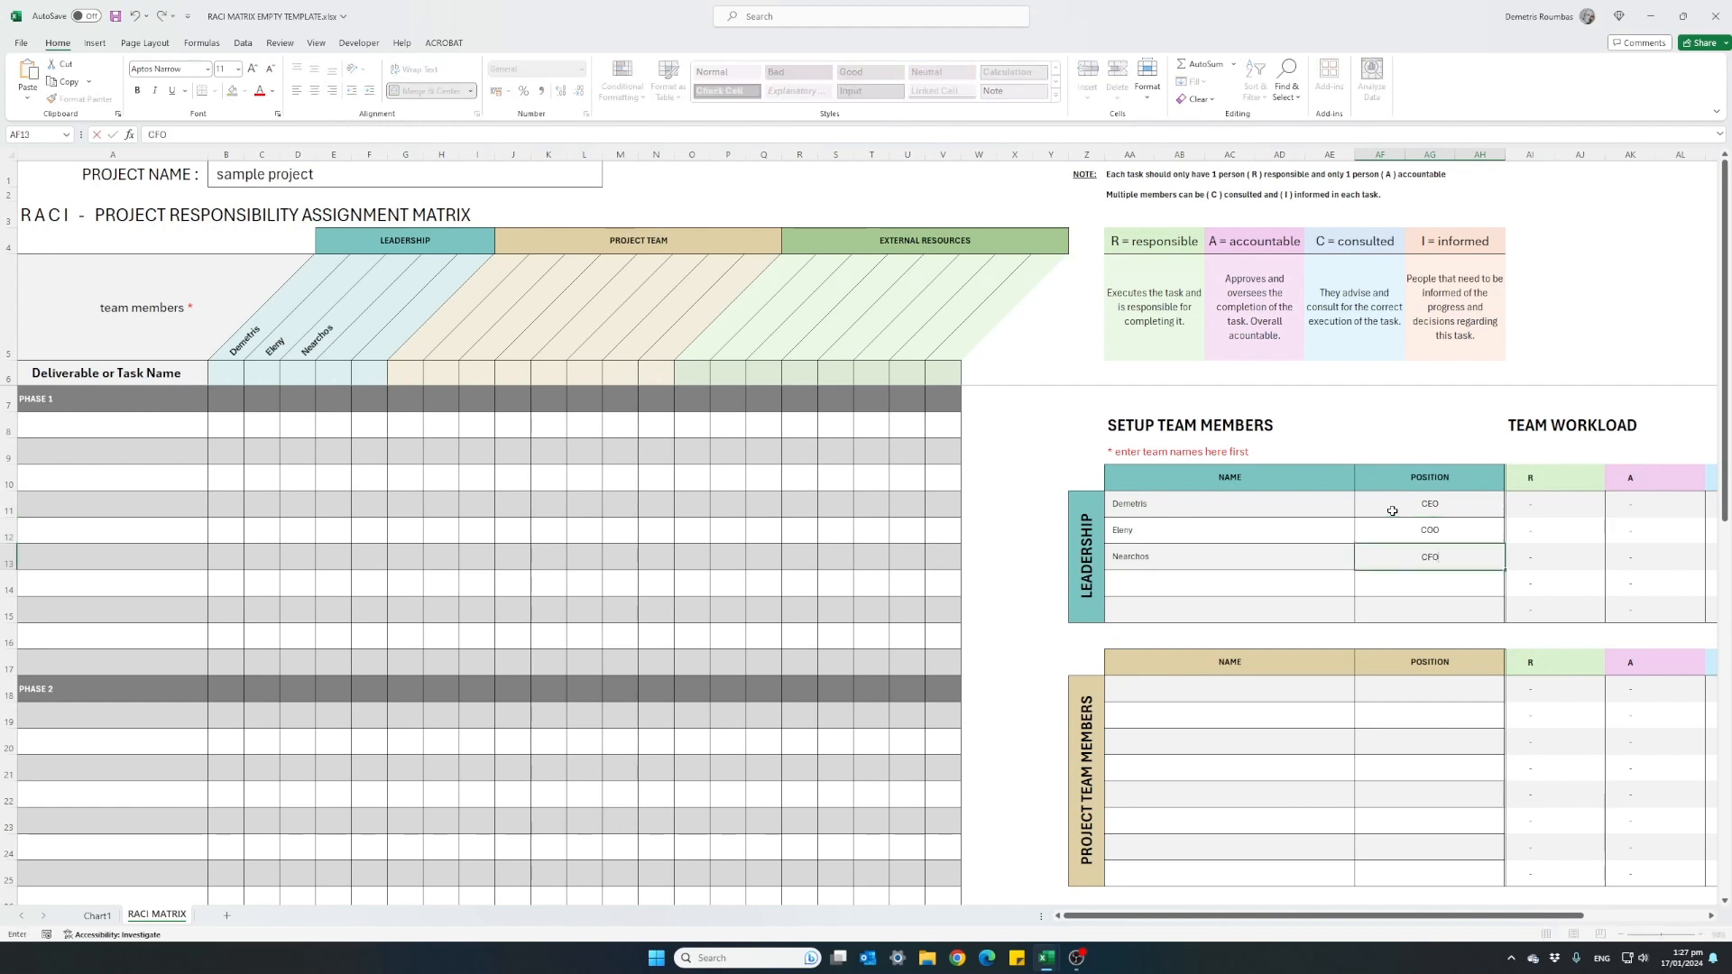
key("Return")
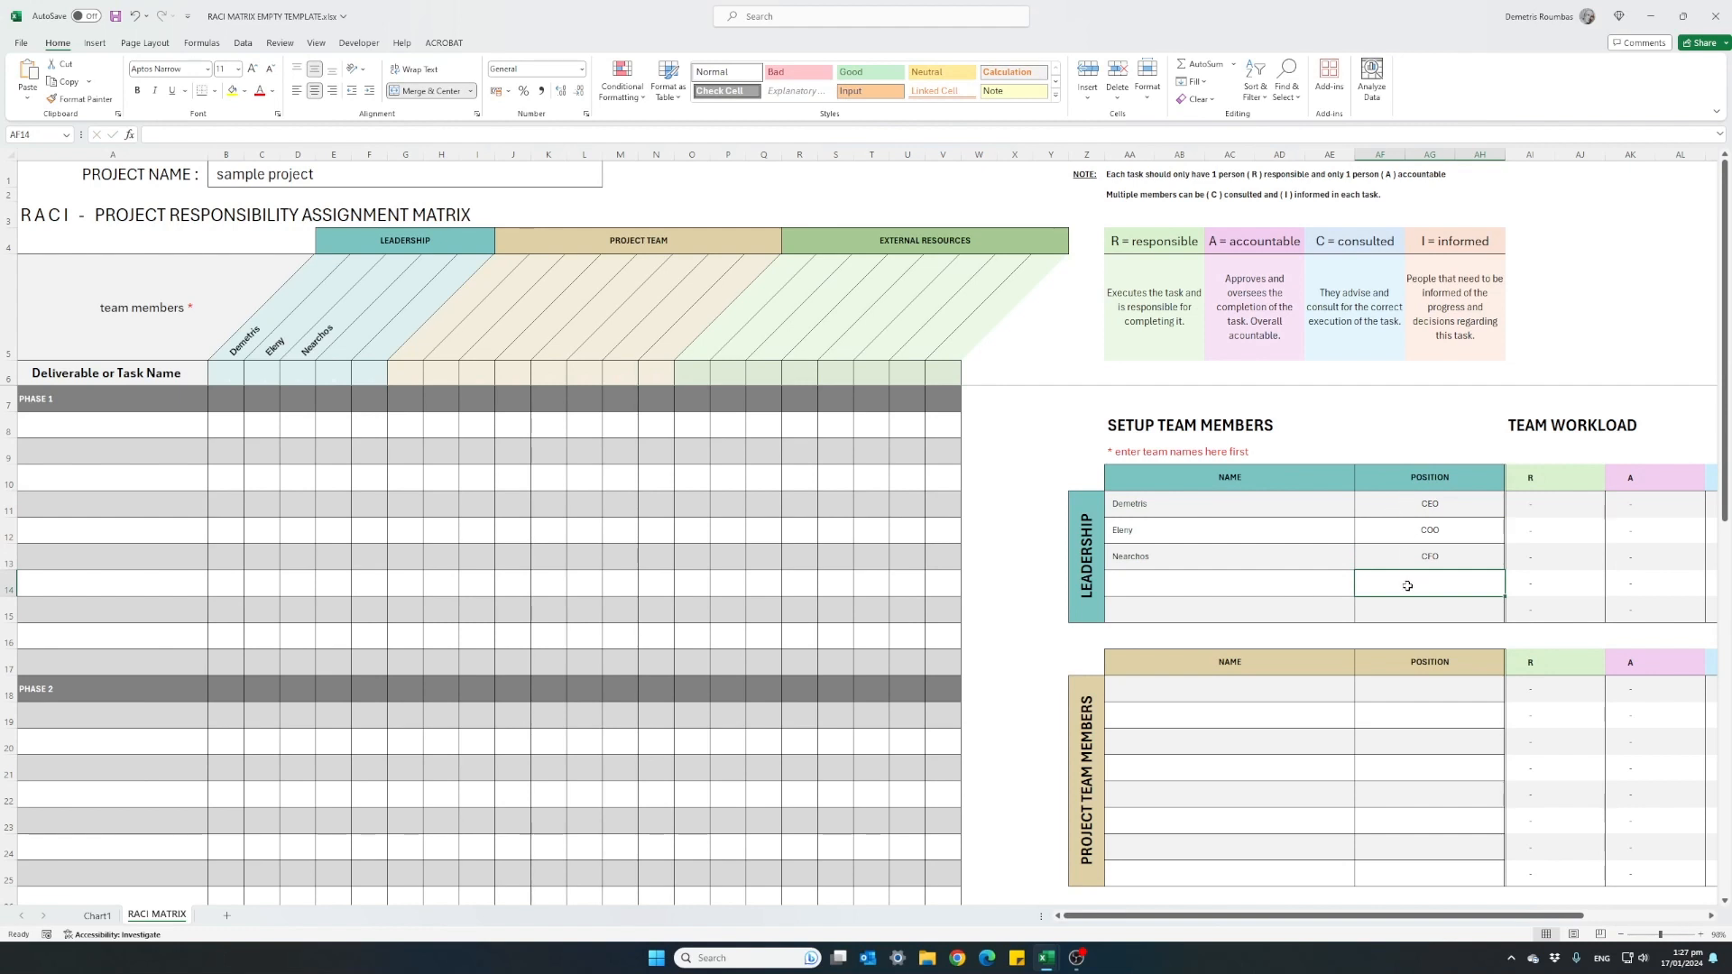
Copy the prepared list of eight names into the Name column of the Project Team Members table, starting at AA18
key("ctrl+c")
left_click(1155, 693)
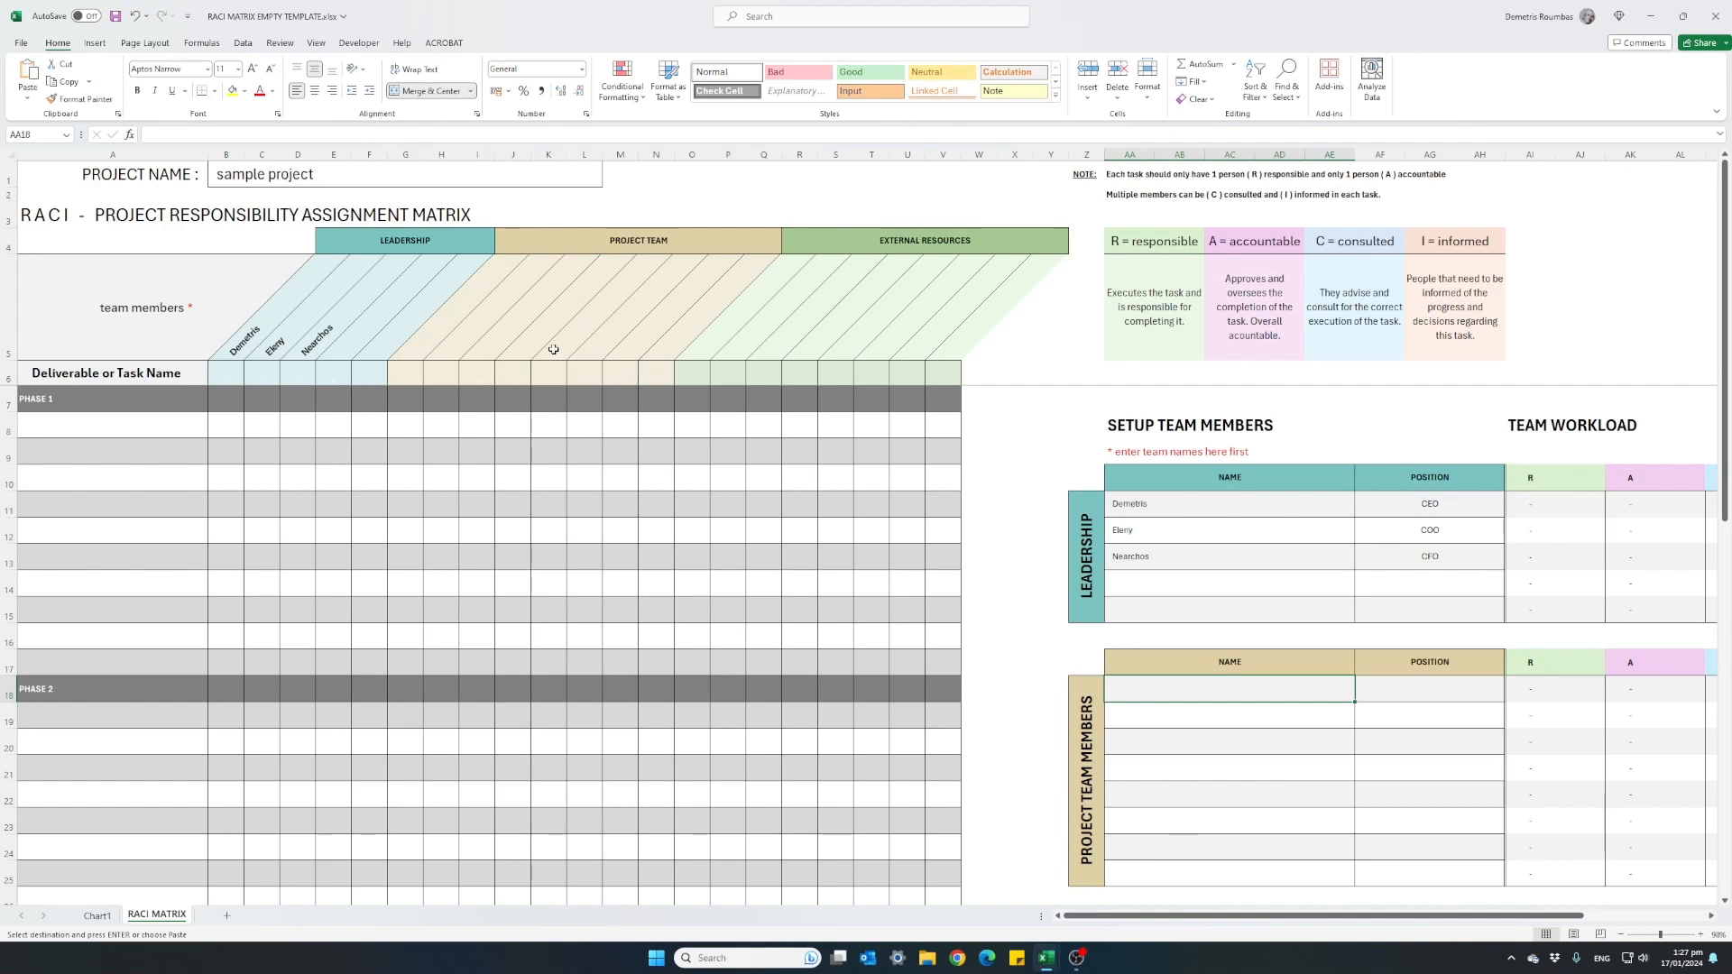
key("ctrl+v")
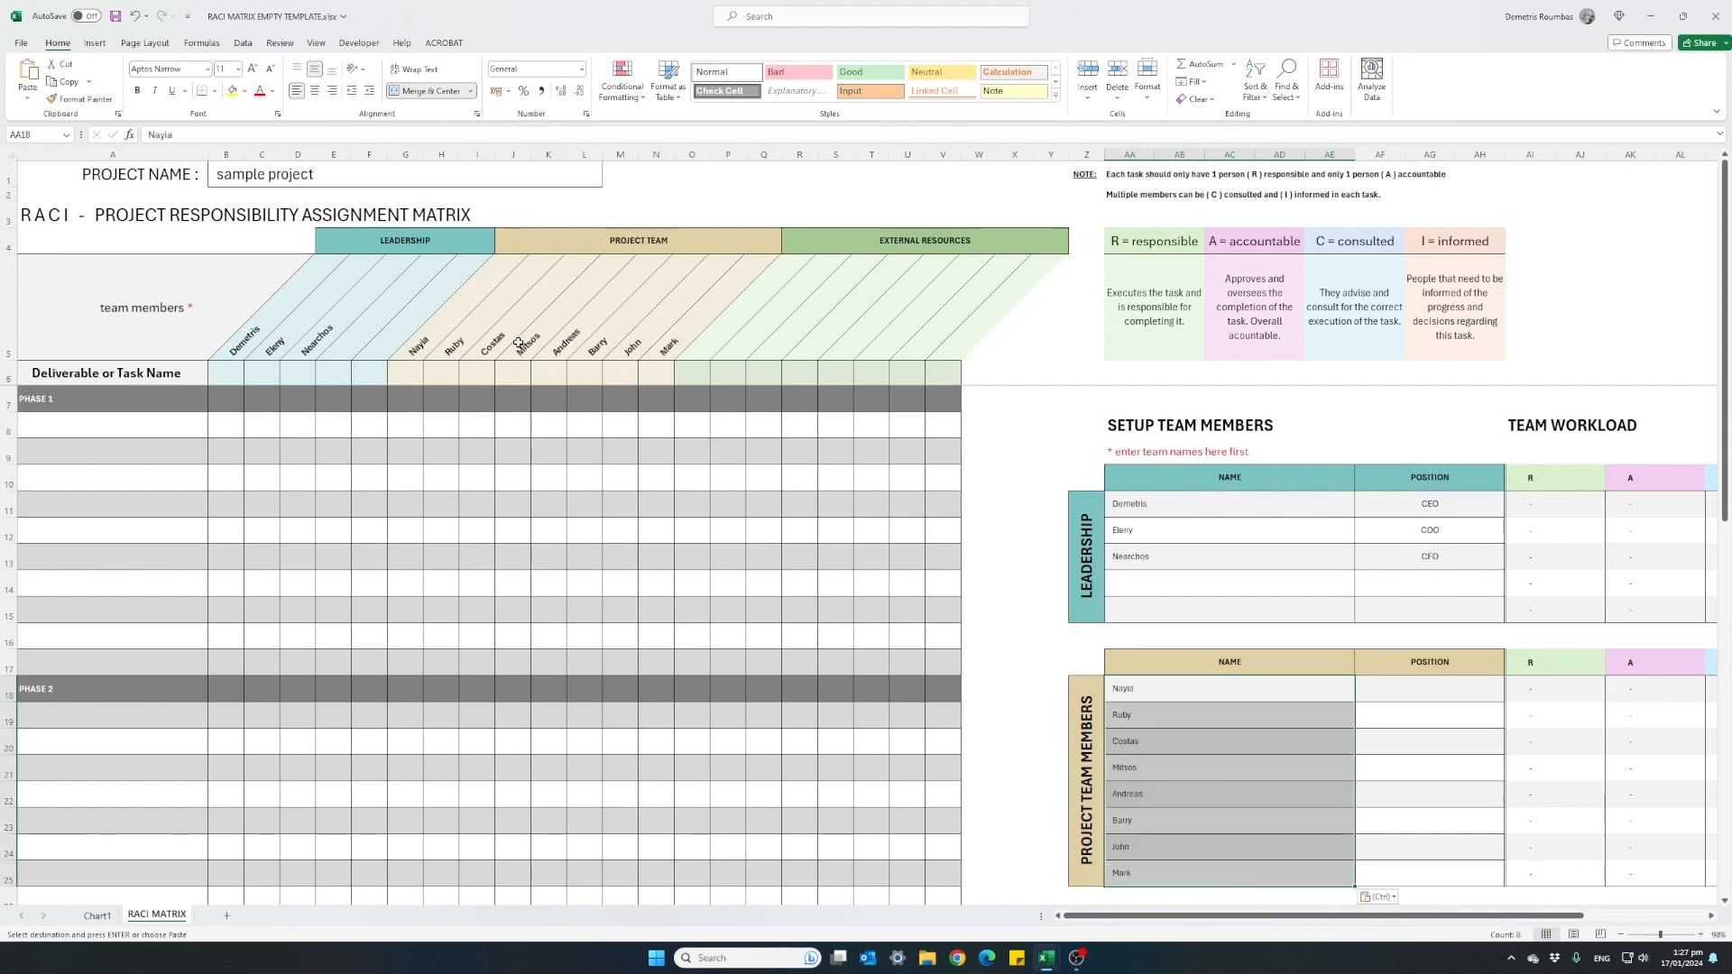
Paste four names into the External Resources table with positions Electrical Engineer Consultant, Mechanical Engineer Consultant, IT Consultant and Quantity Surveyor
scroll(1001, 559, "down", 3)
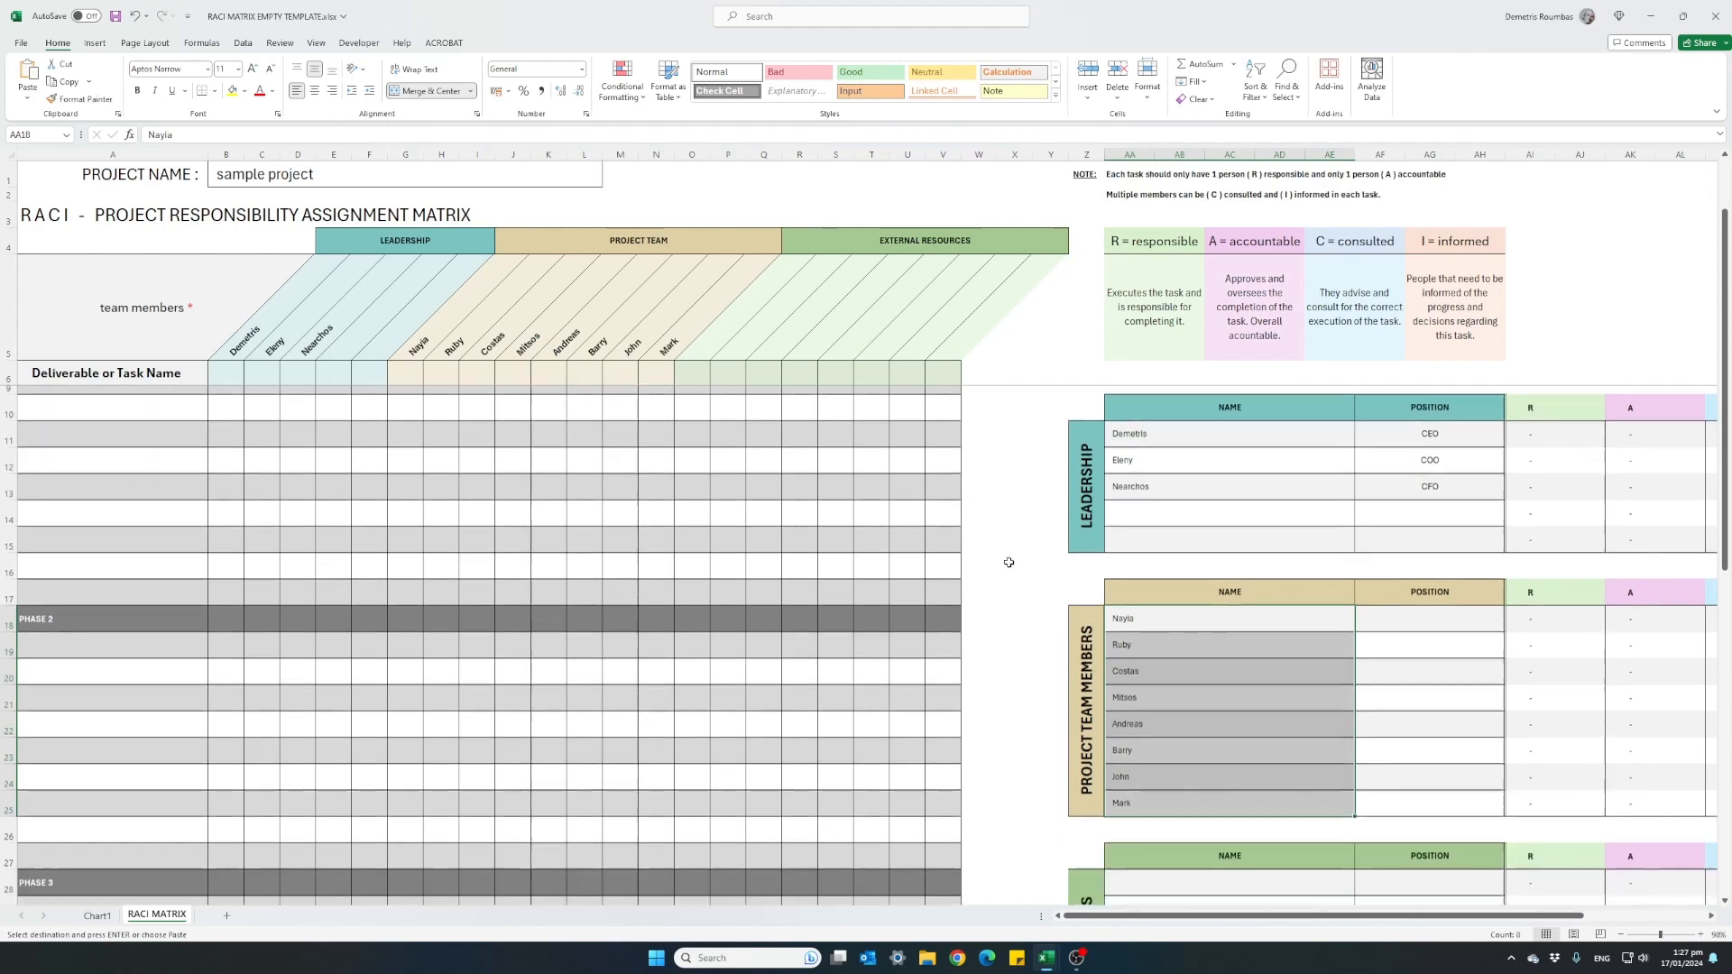
scroll(1009, 561, "down", 2)
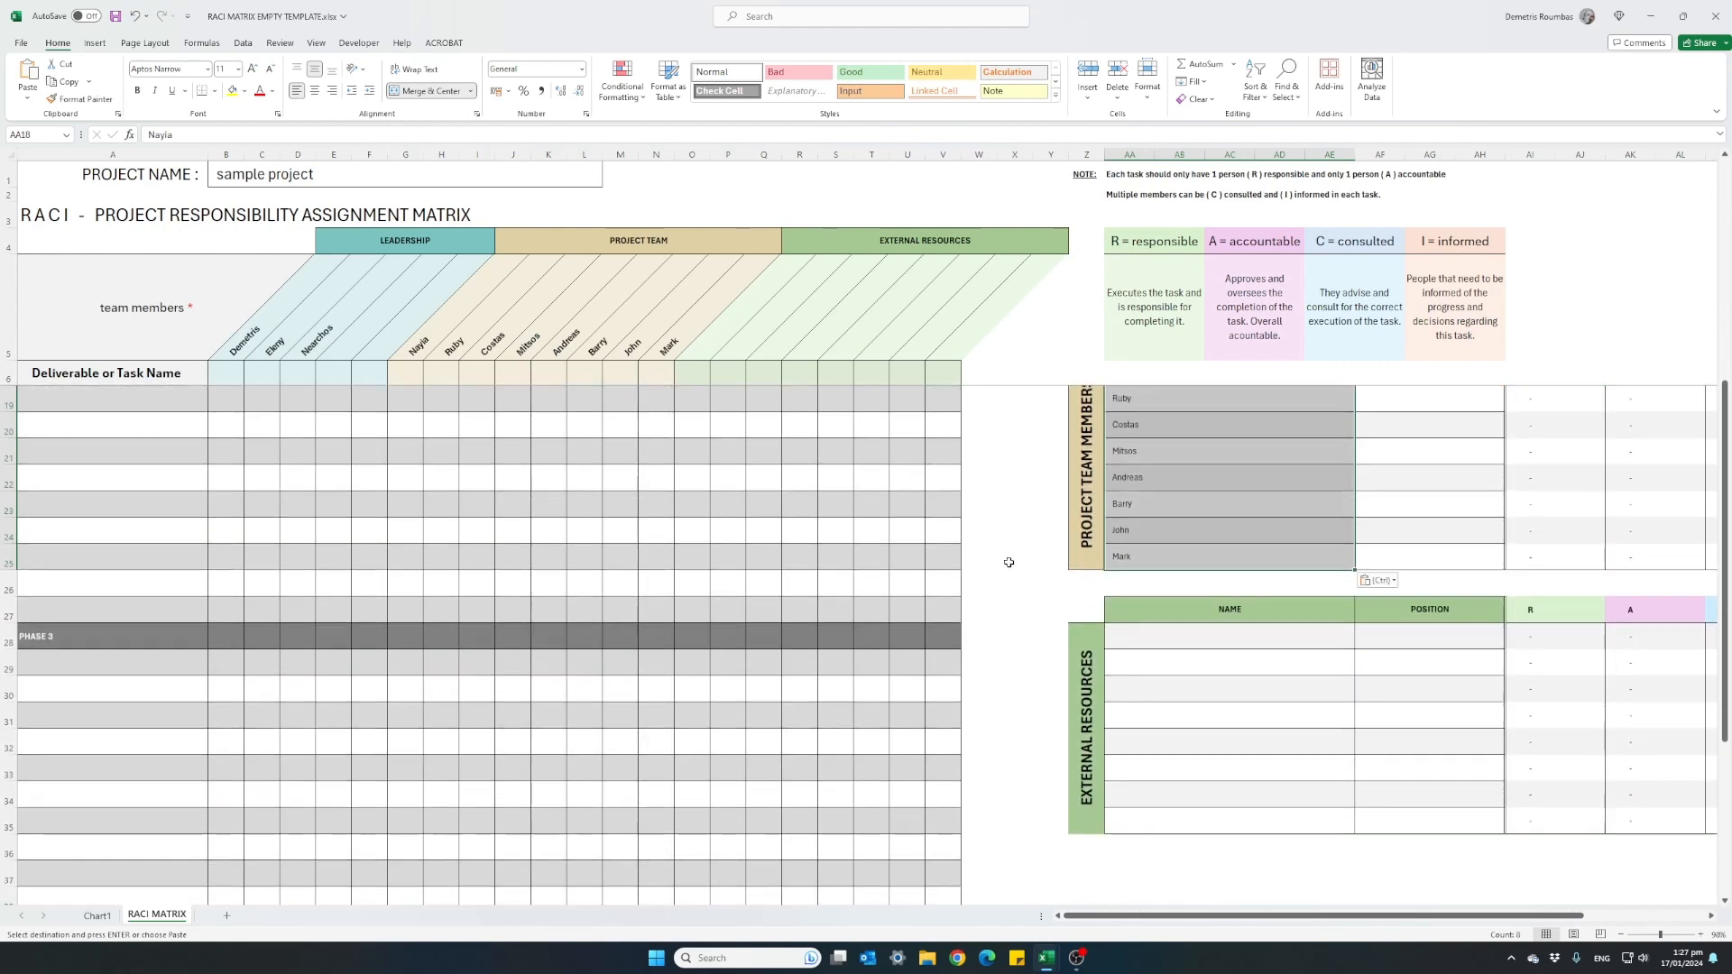
left_click(1118, 638)
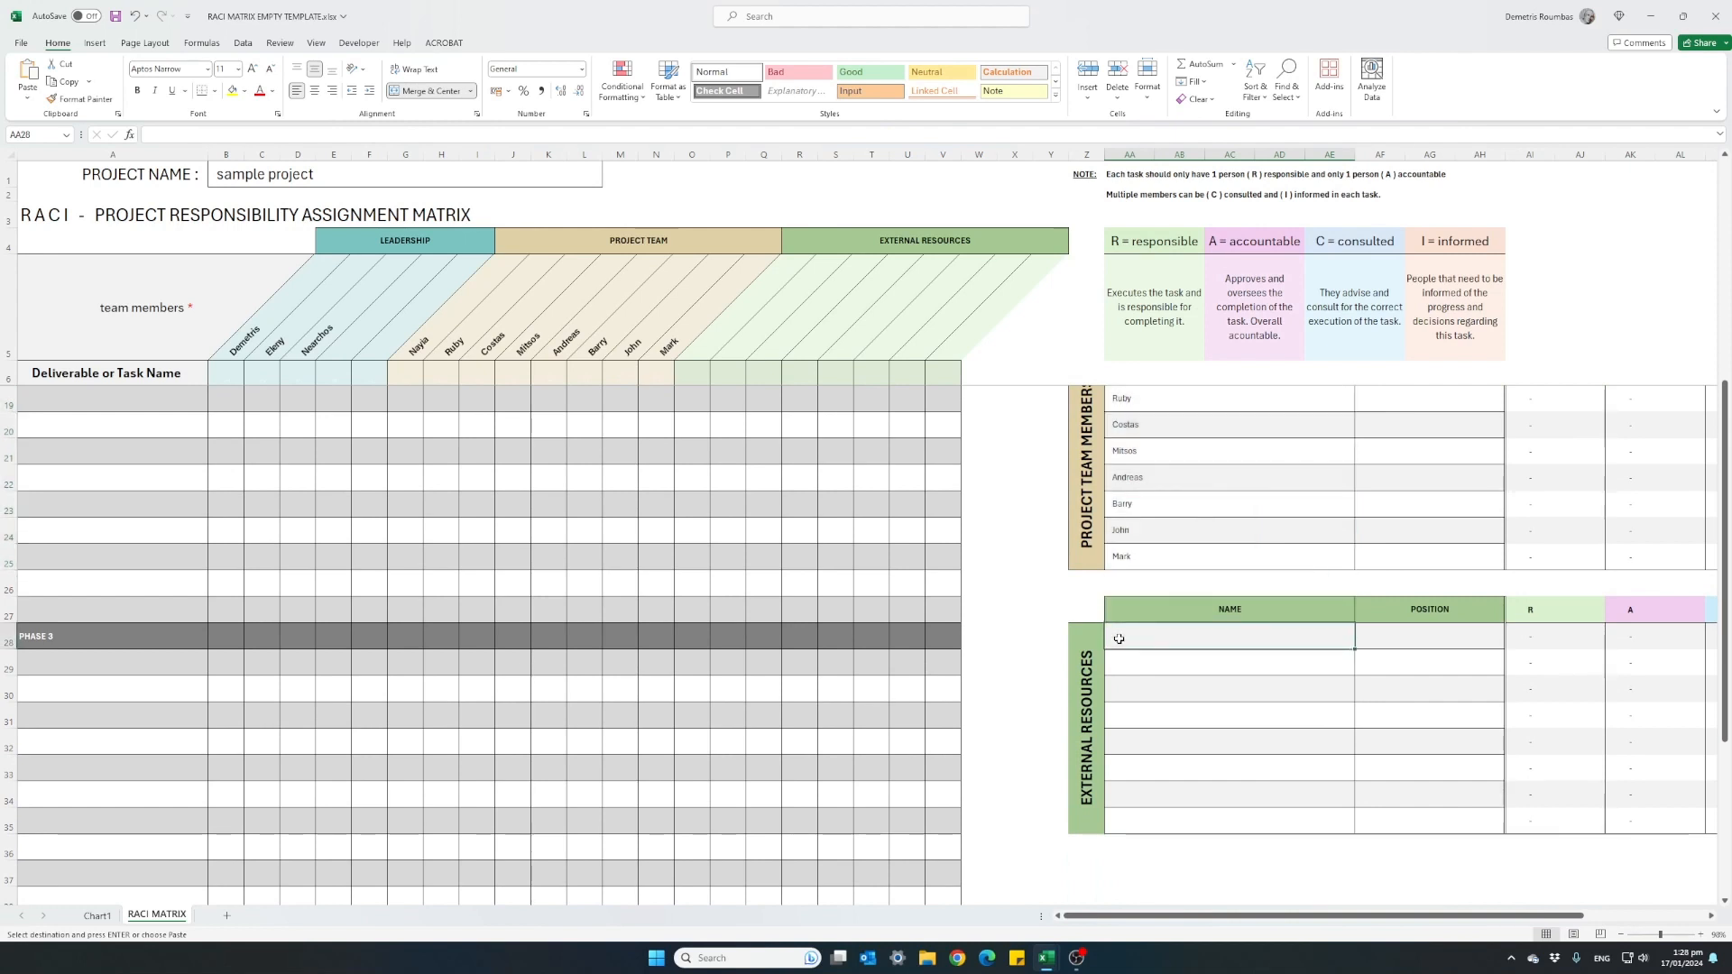
key("ctrl+v")
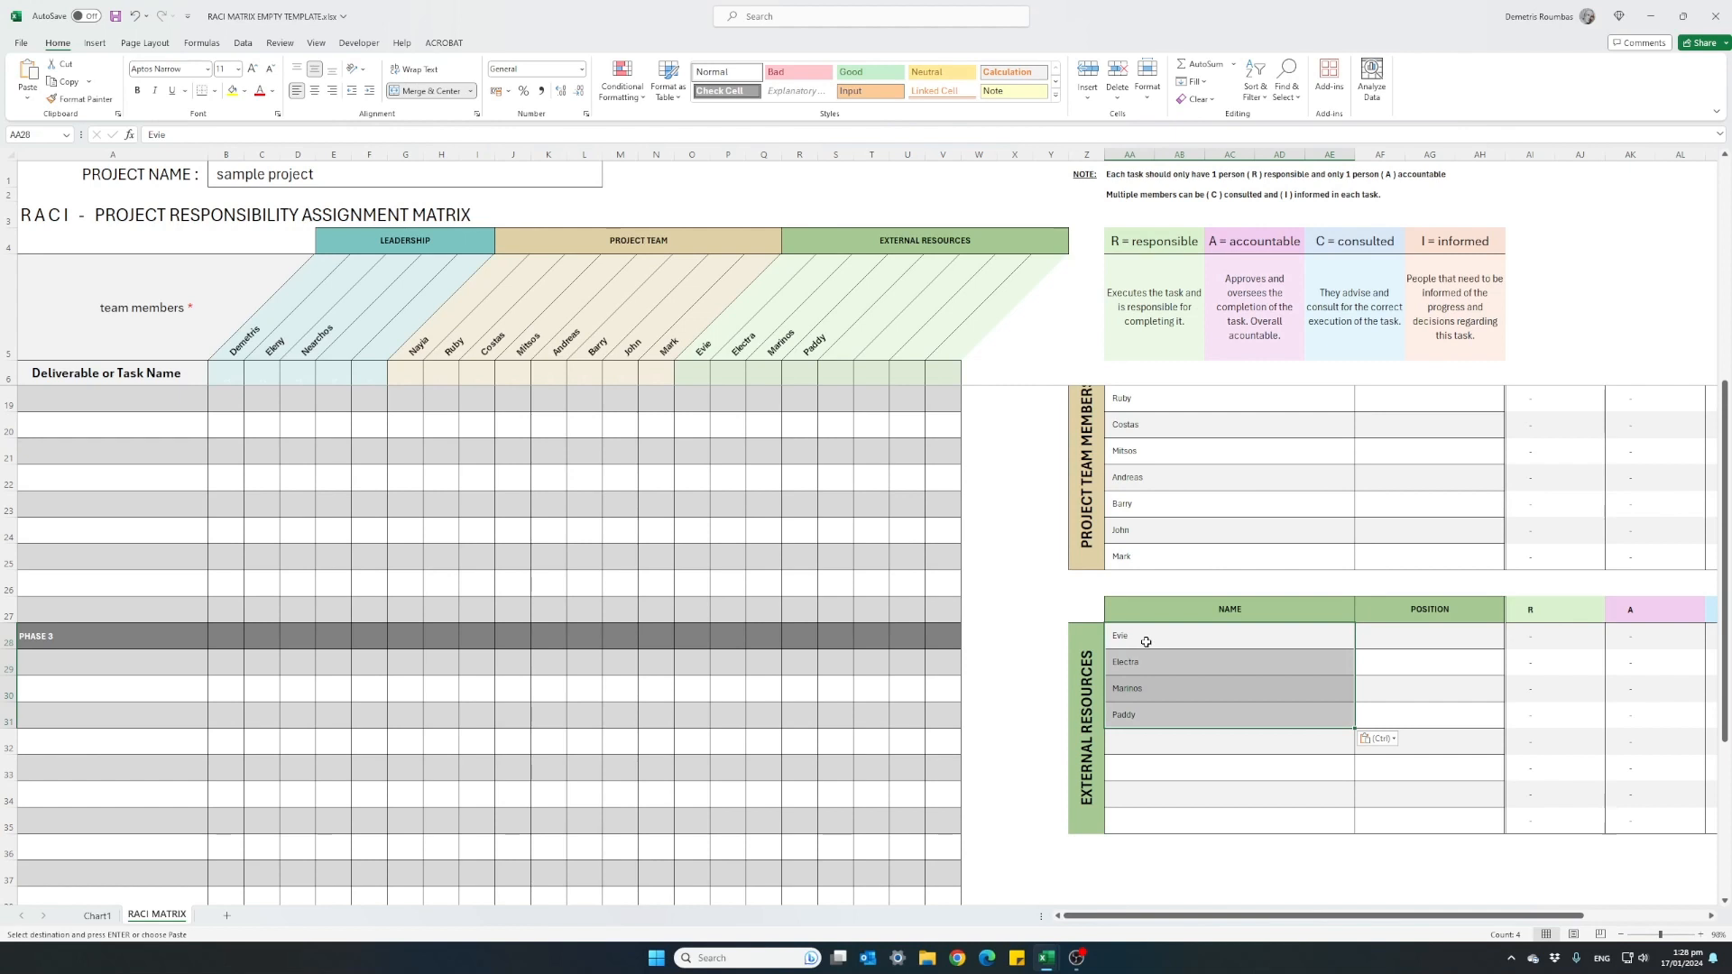
left_click(1394, 636)
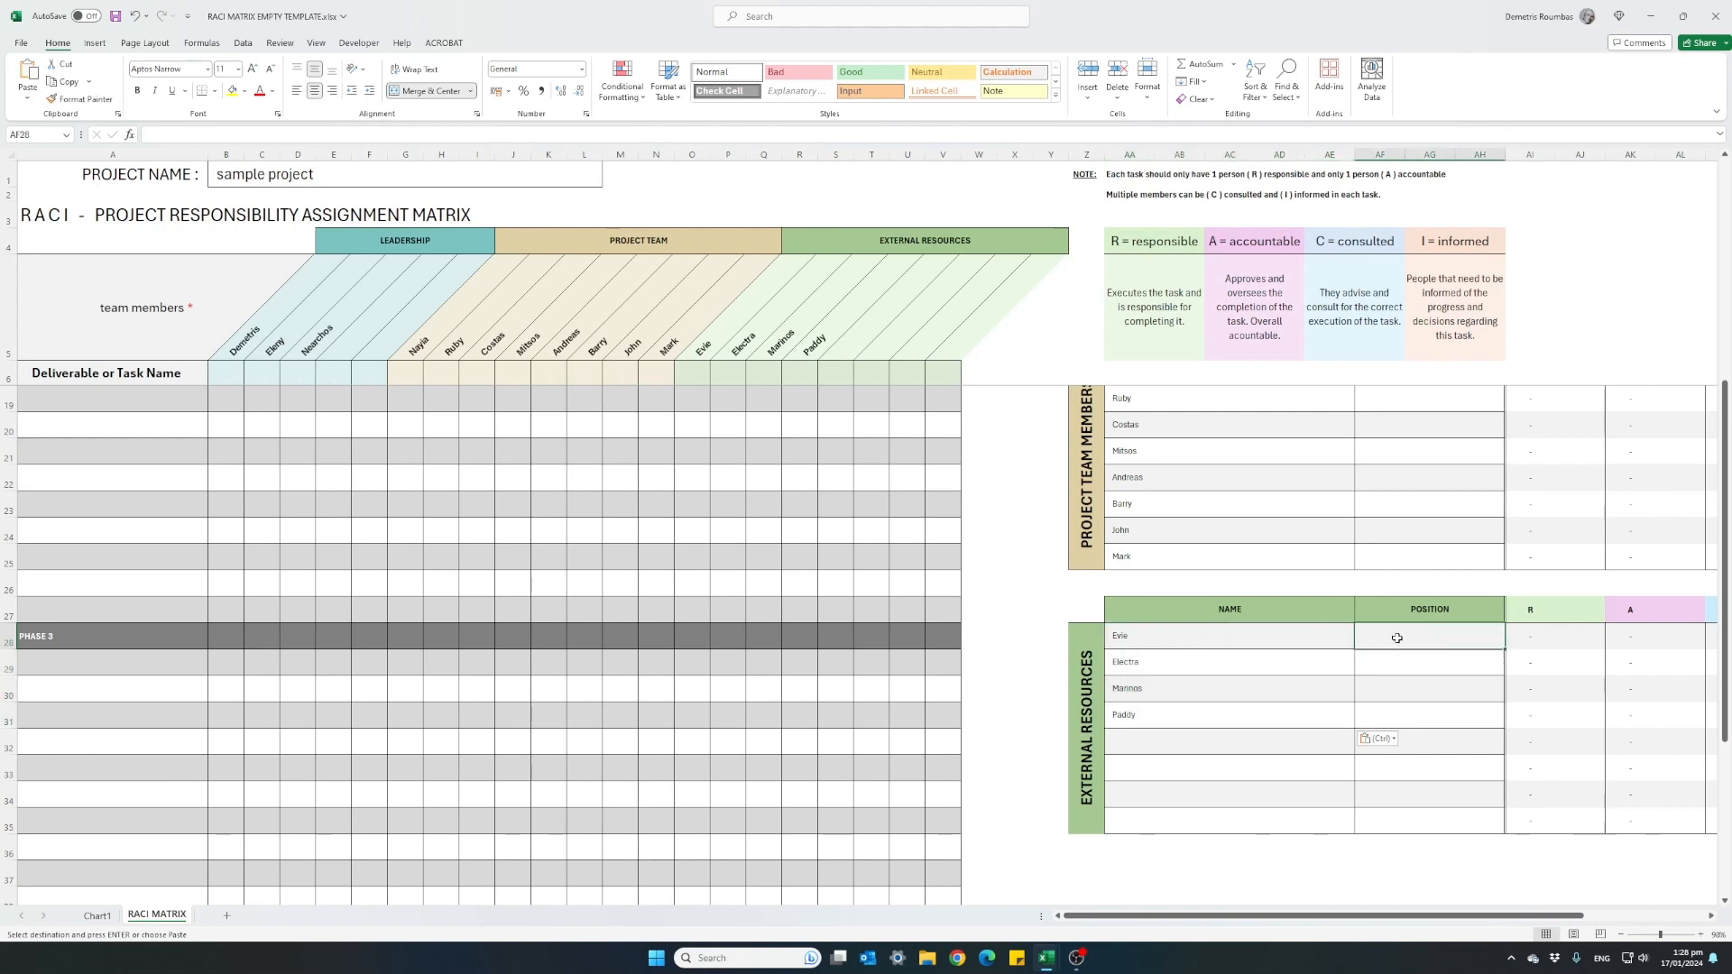
key("ctrl+v")
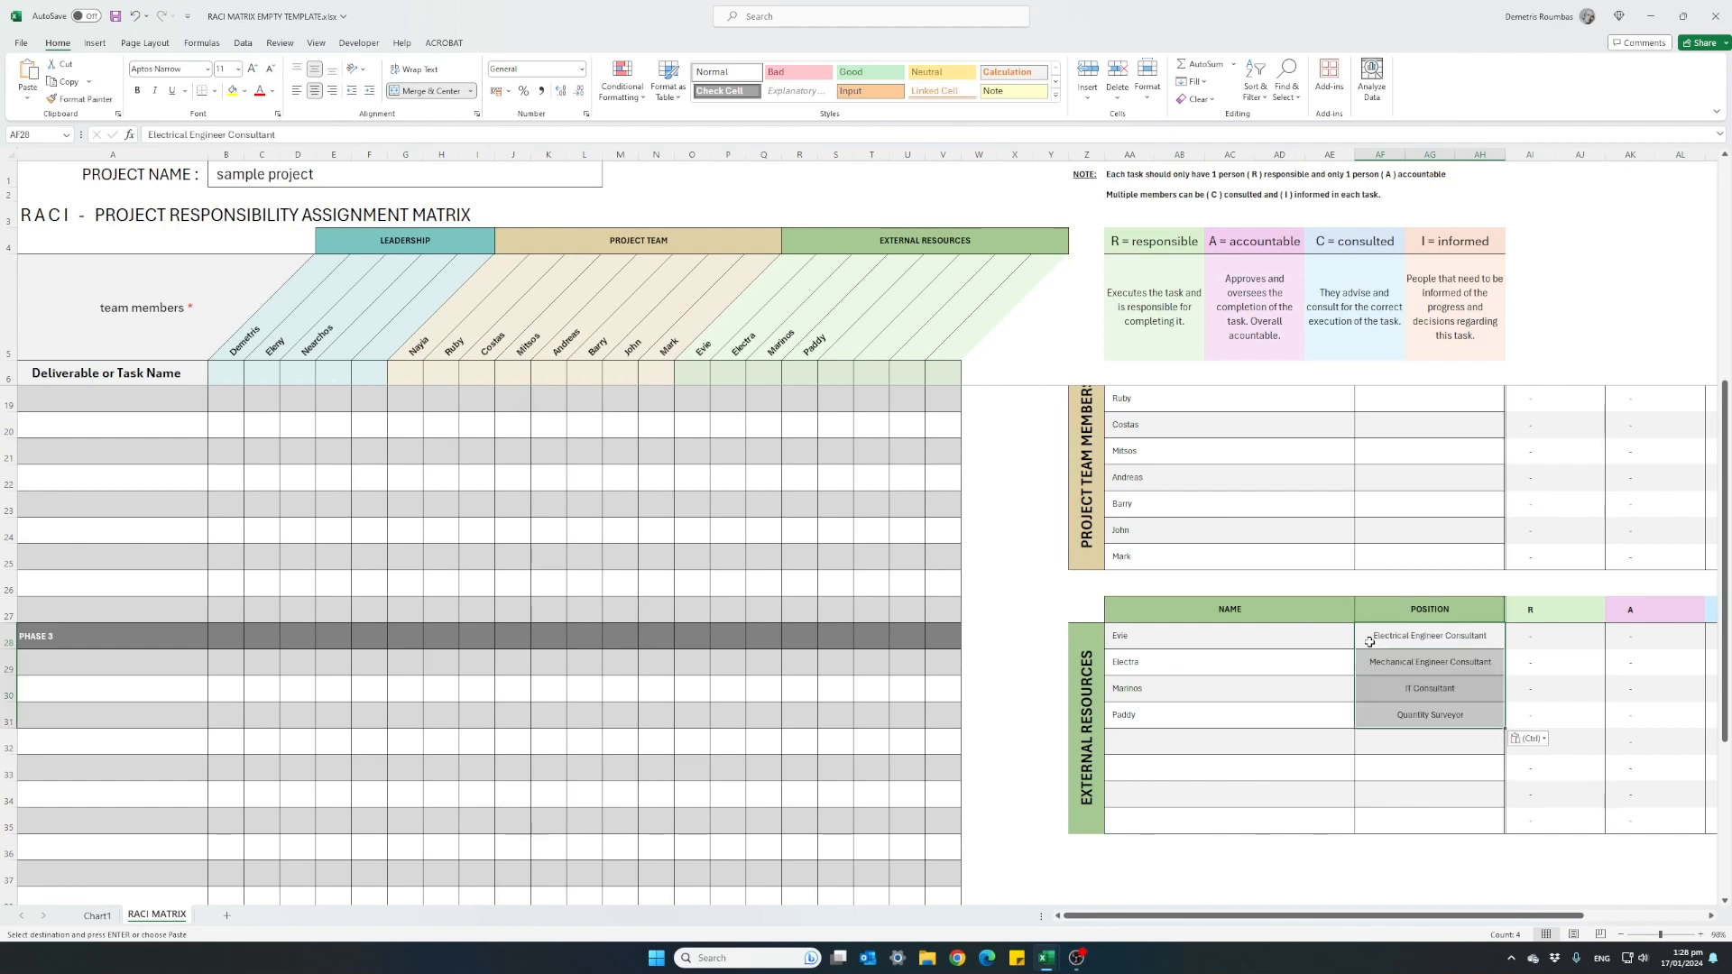
Review the name and position of each member in the External Resources table
left_click(1326, 644)
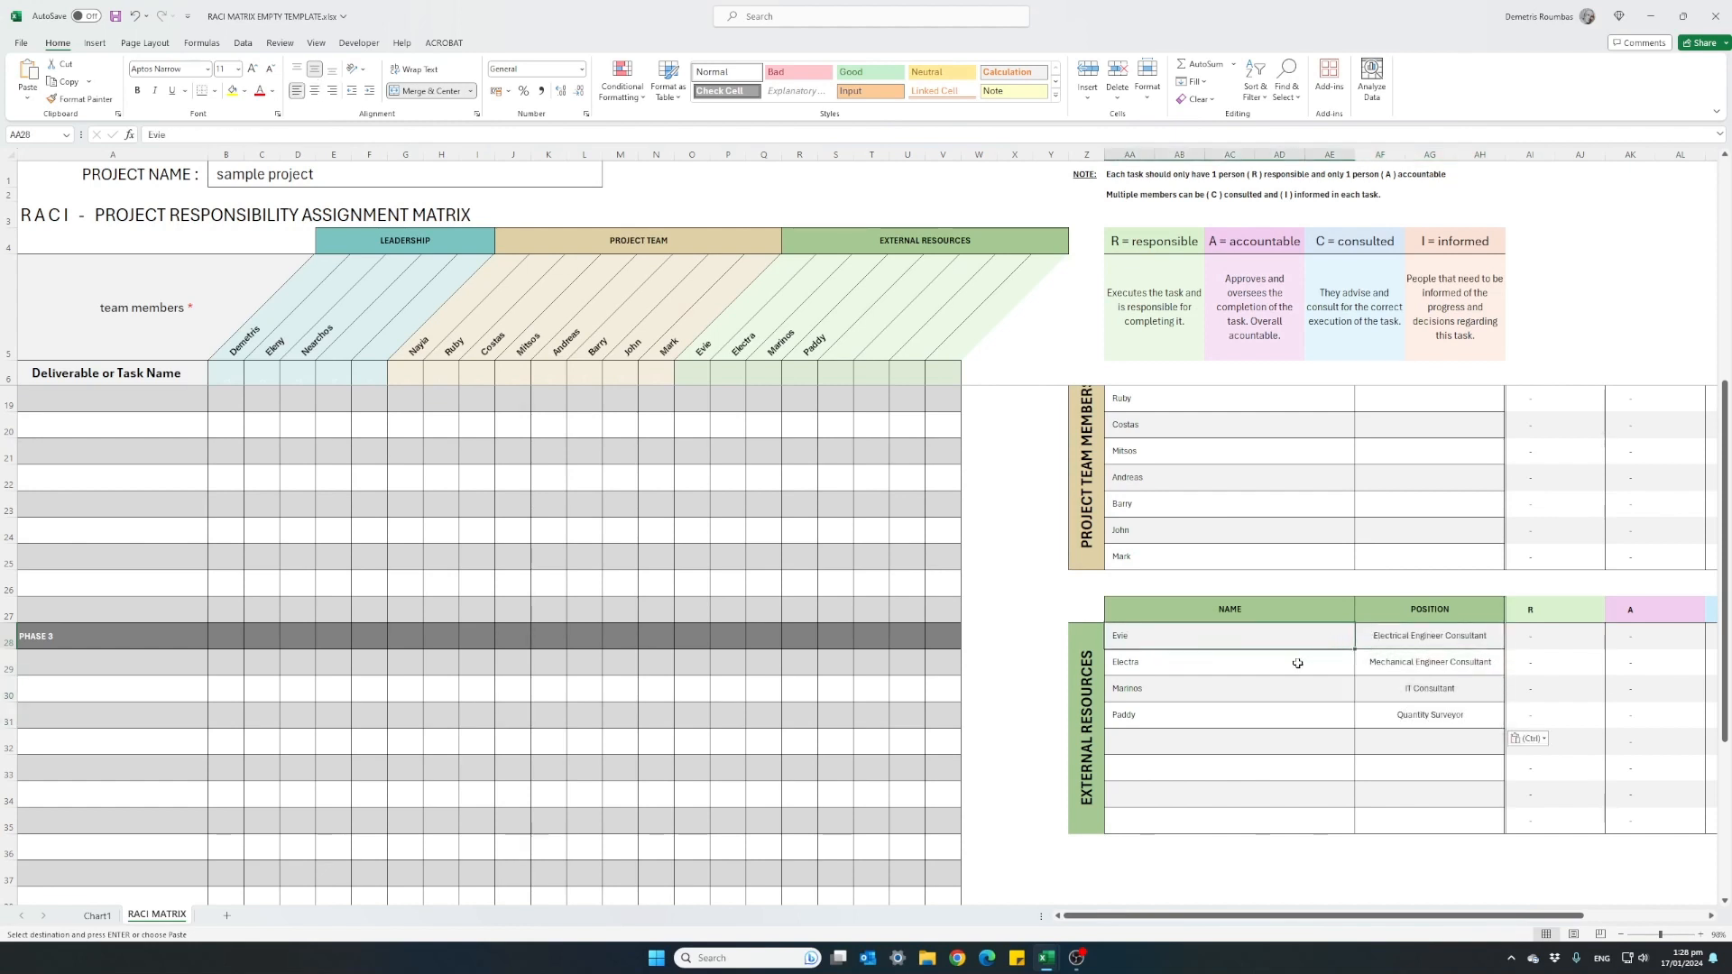
left_click(1299, 663)
left_click(1365, 661)
left_click(1319, 688)
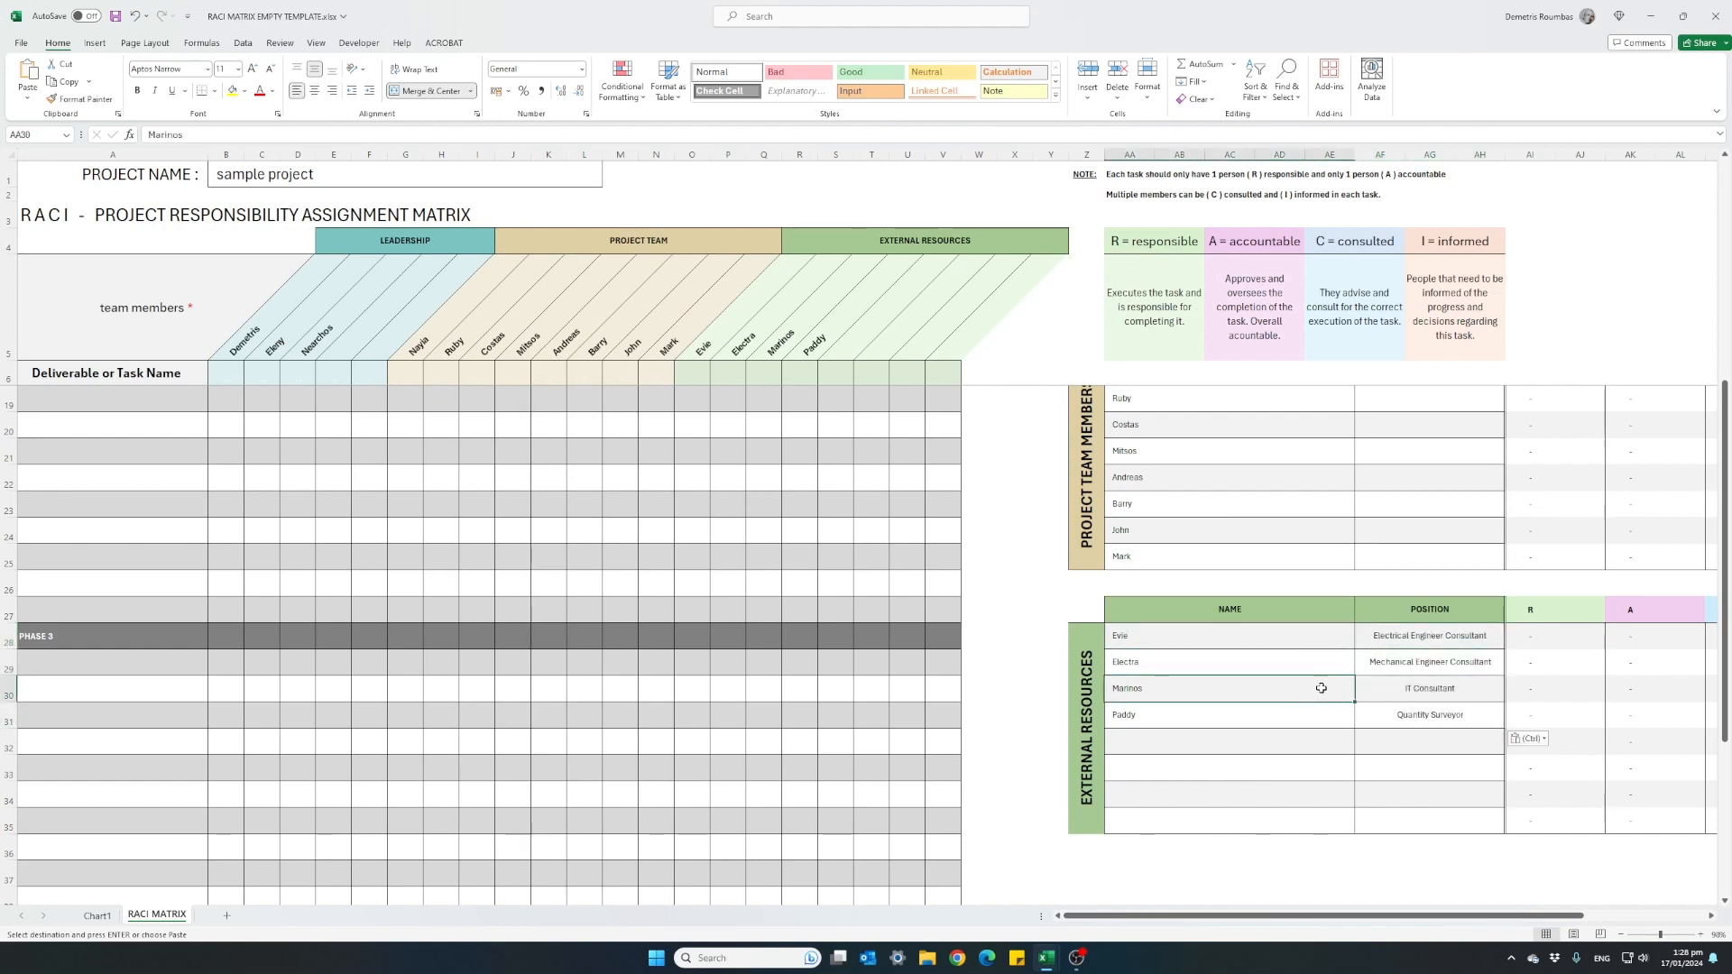
left_click(1362, 688)
left_click(1373, 715)
left_click(1306, 717)
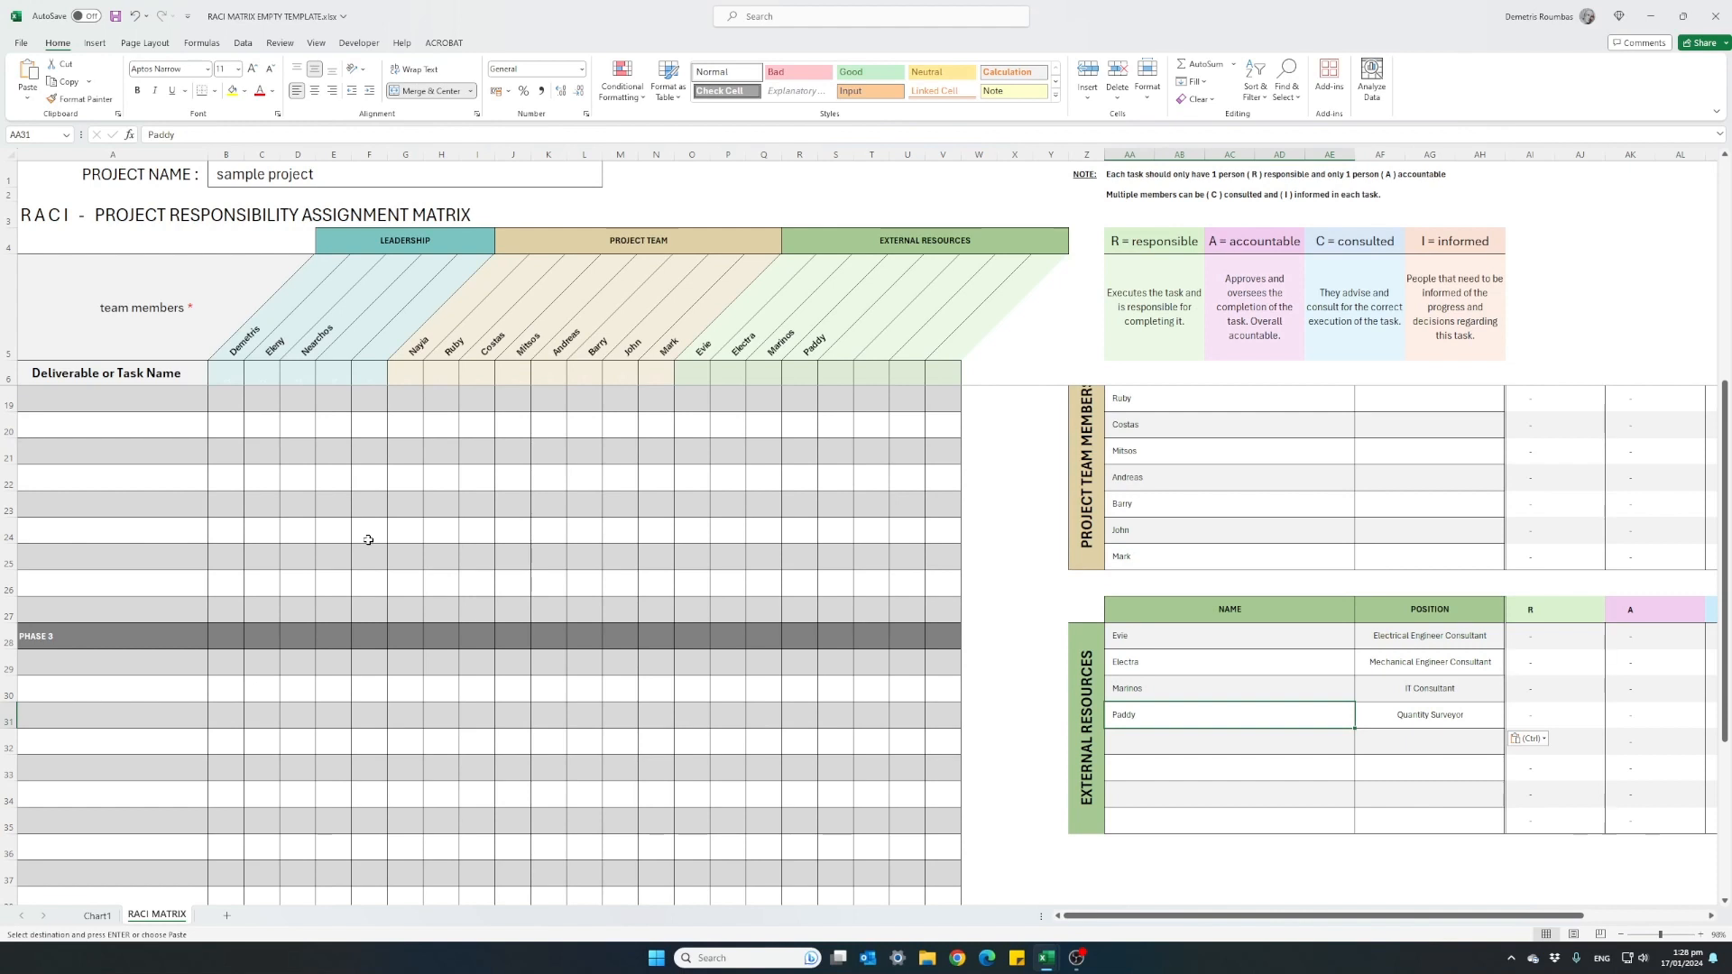
Enter Task 1, Task 2 and Task 3 as the first three task names under Phase 2, in A19 to A21
left_click(126, 407)
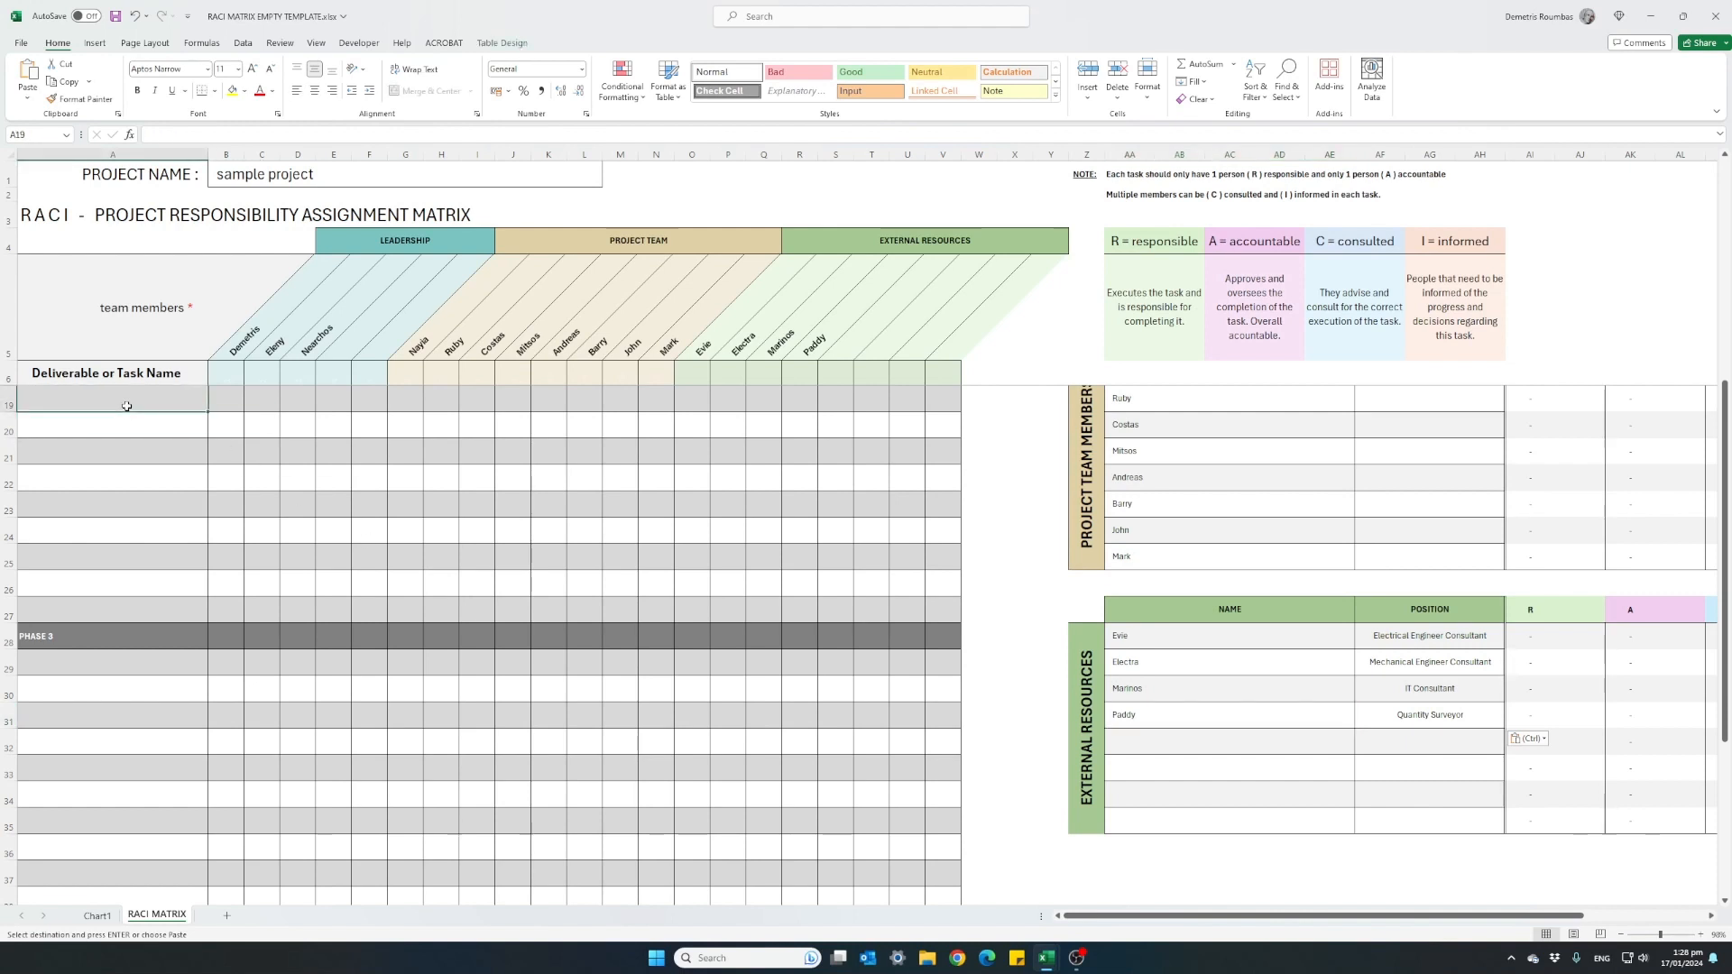
type("Task")
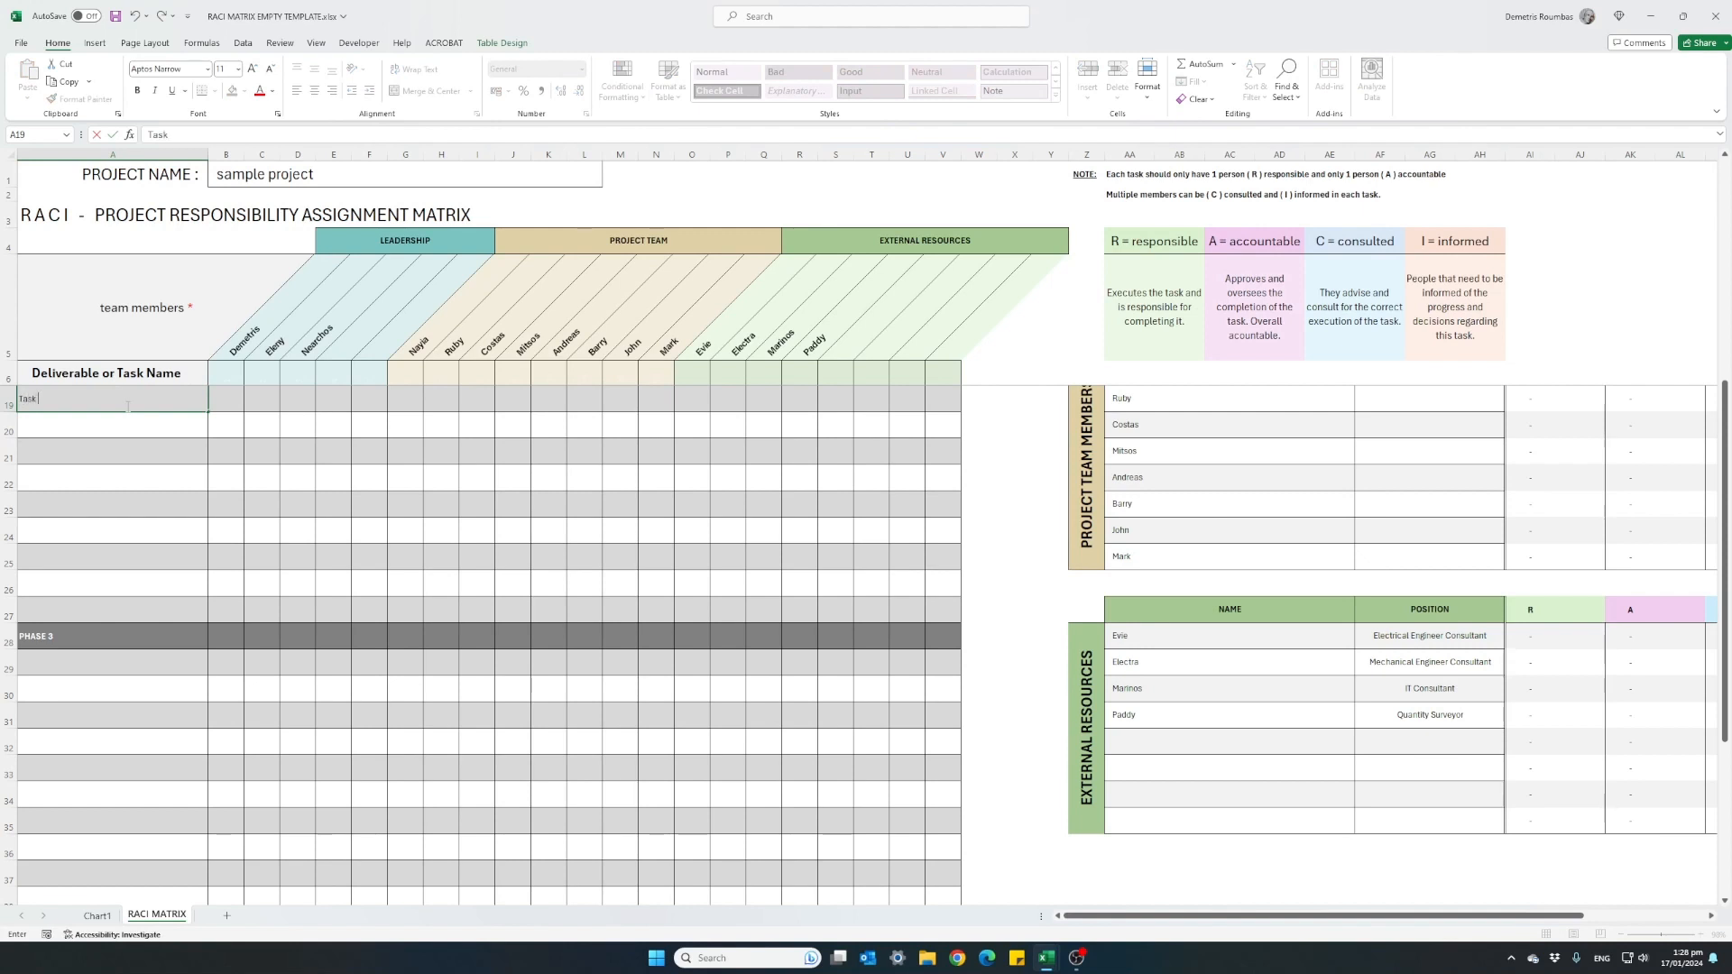
type(" 1")
key("Return")
type("Task 2")
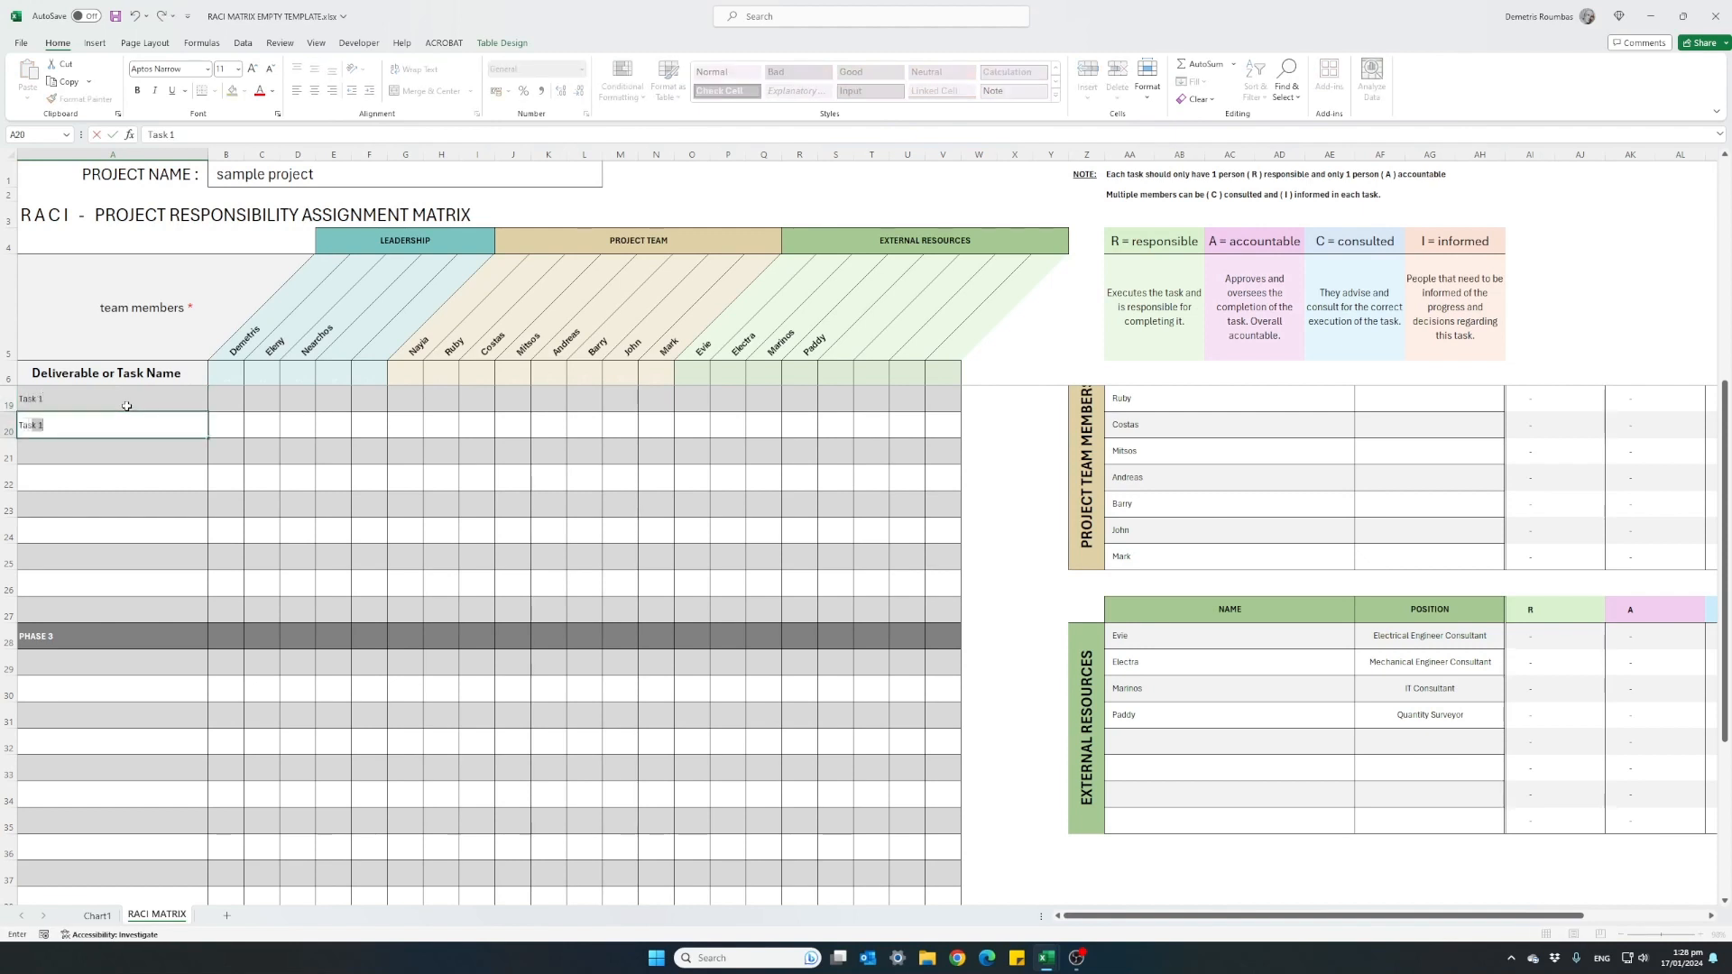
key("Return")
type("Task 3")
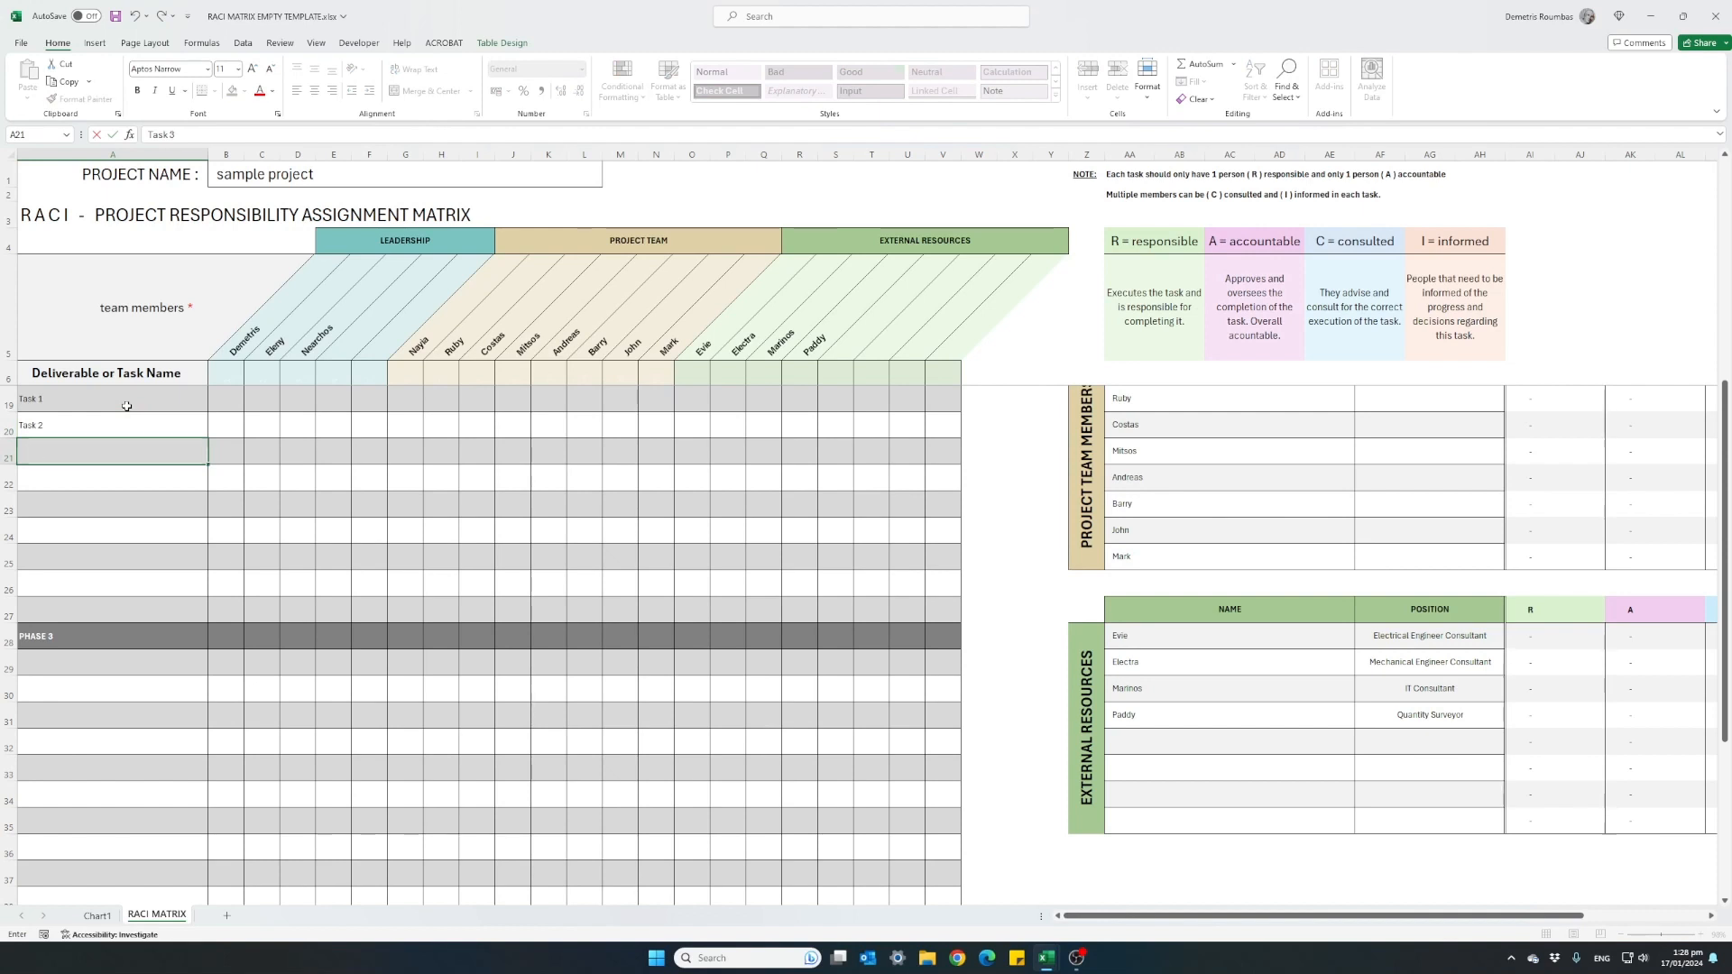
key("Return")
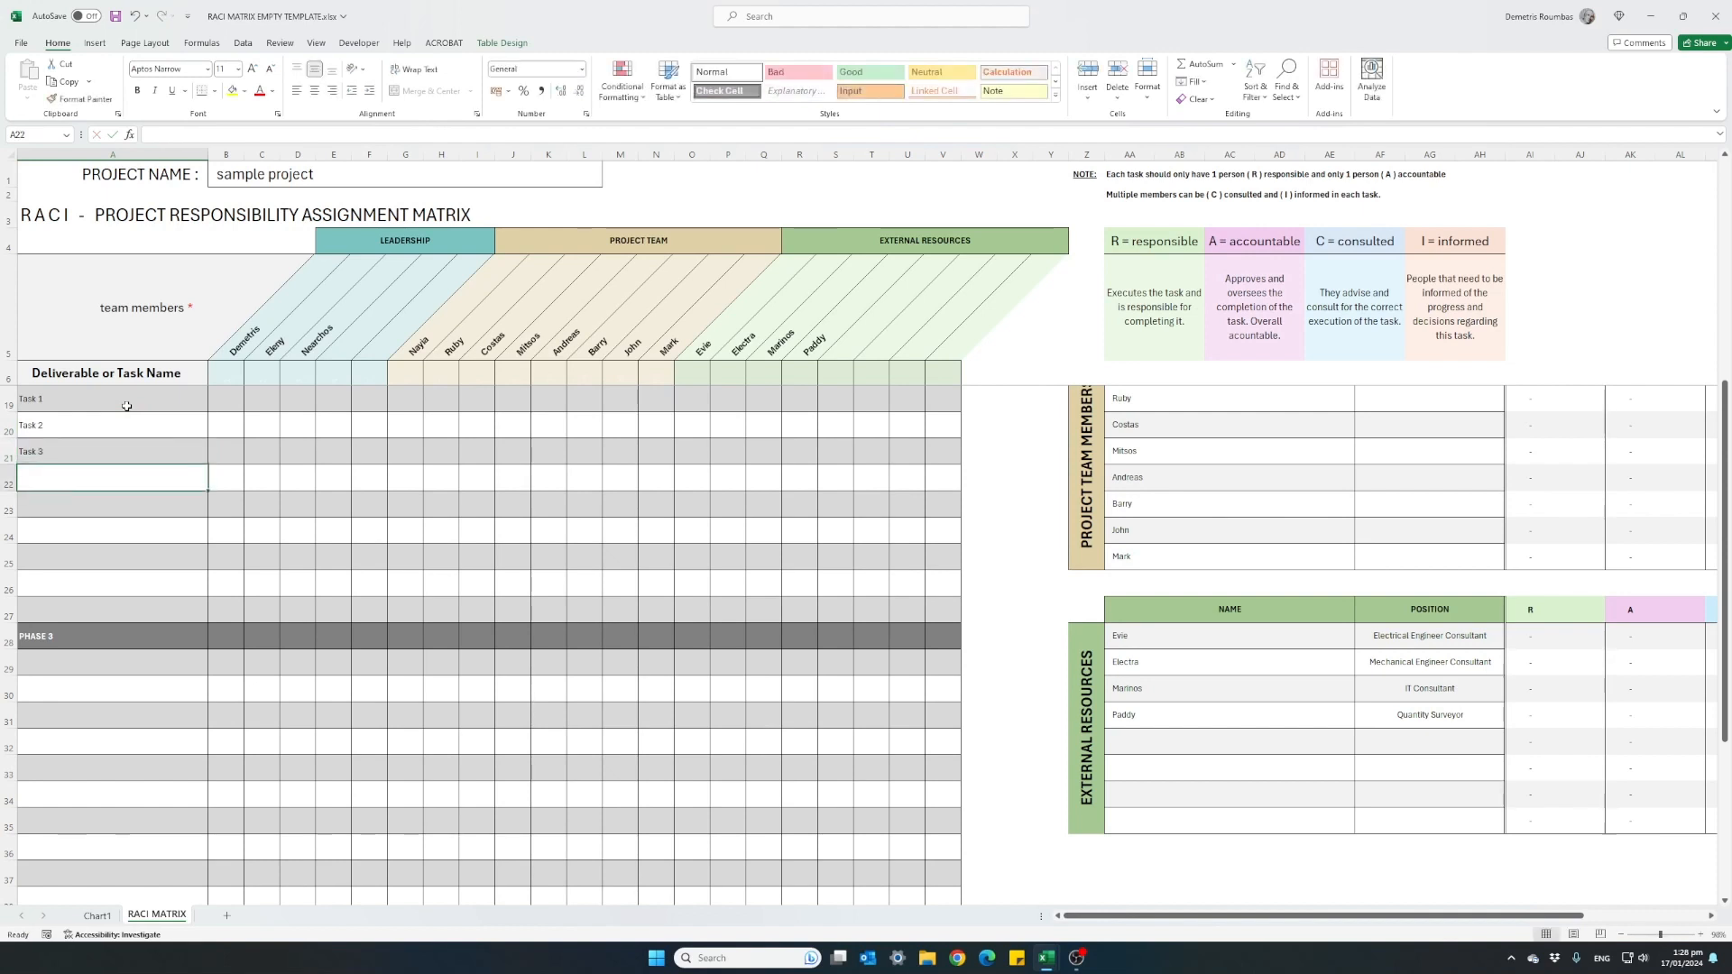
For Task 1, assign R to the first project team member in G19 and A to the first leadership member in B19
left_click(126, 406)
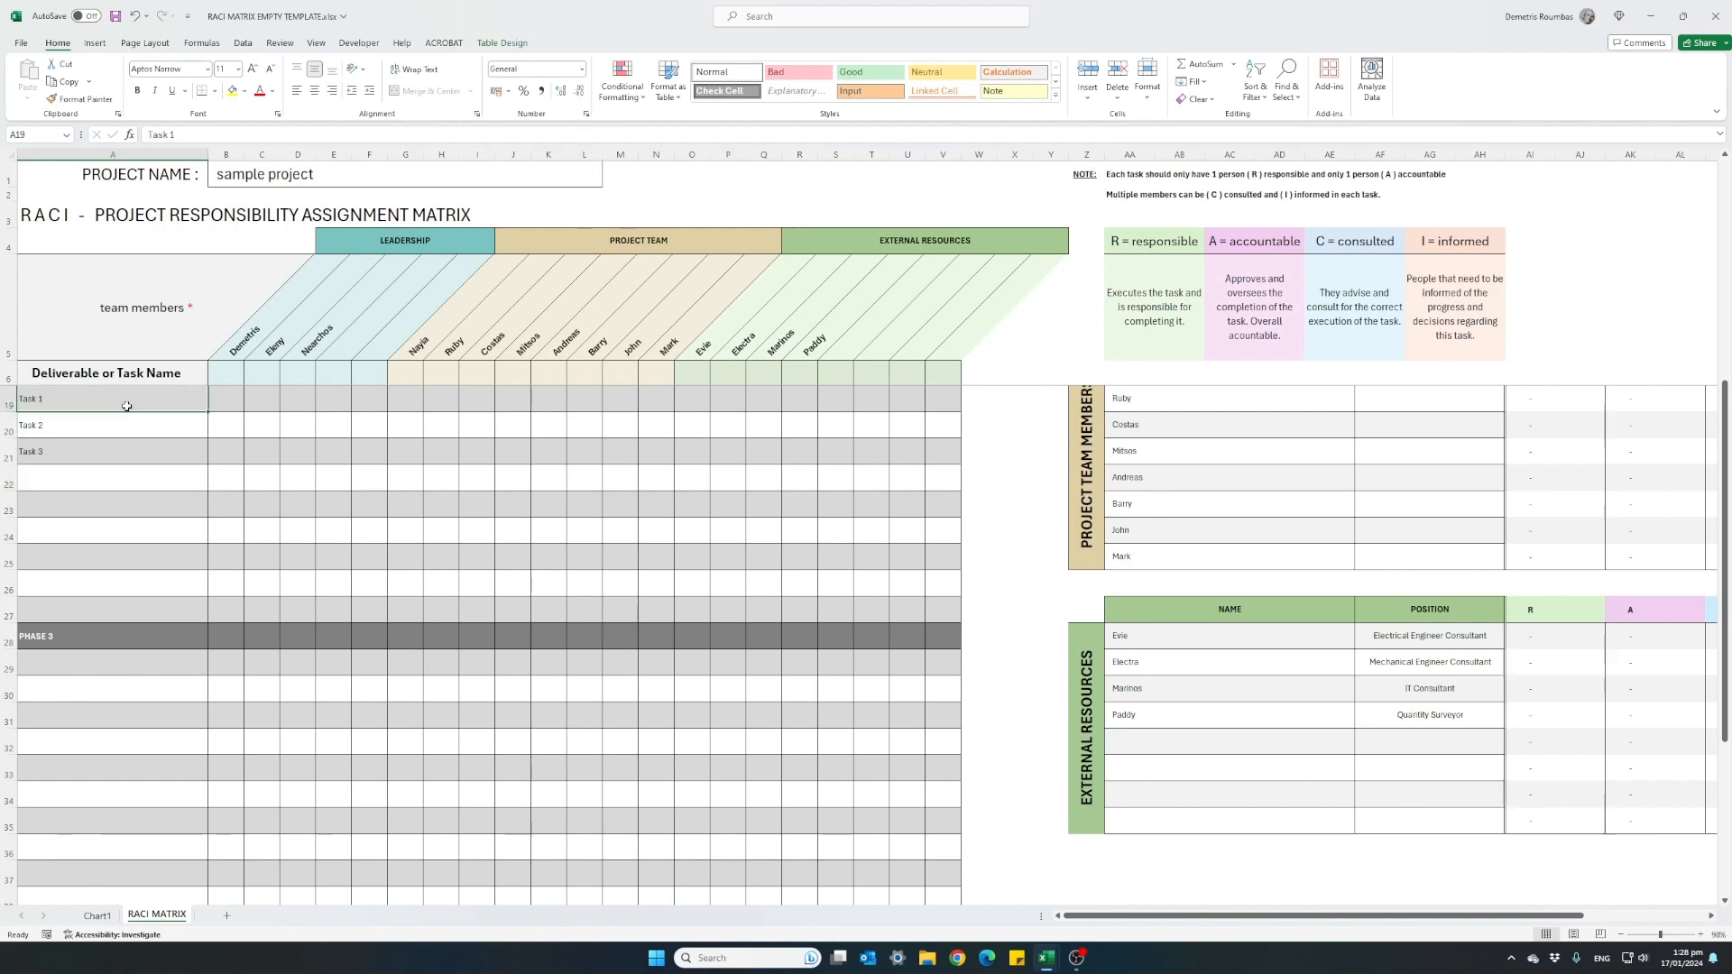
left_click(409, 395)
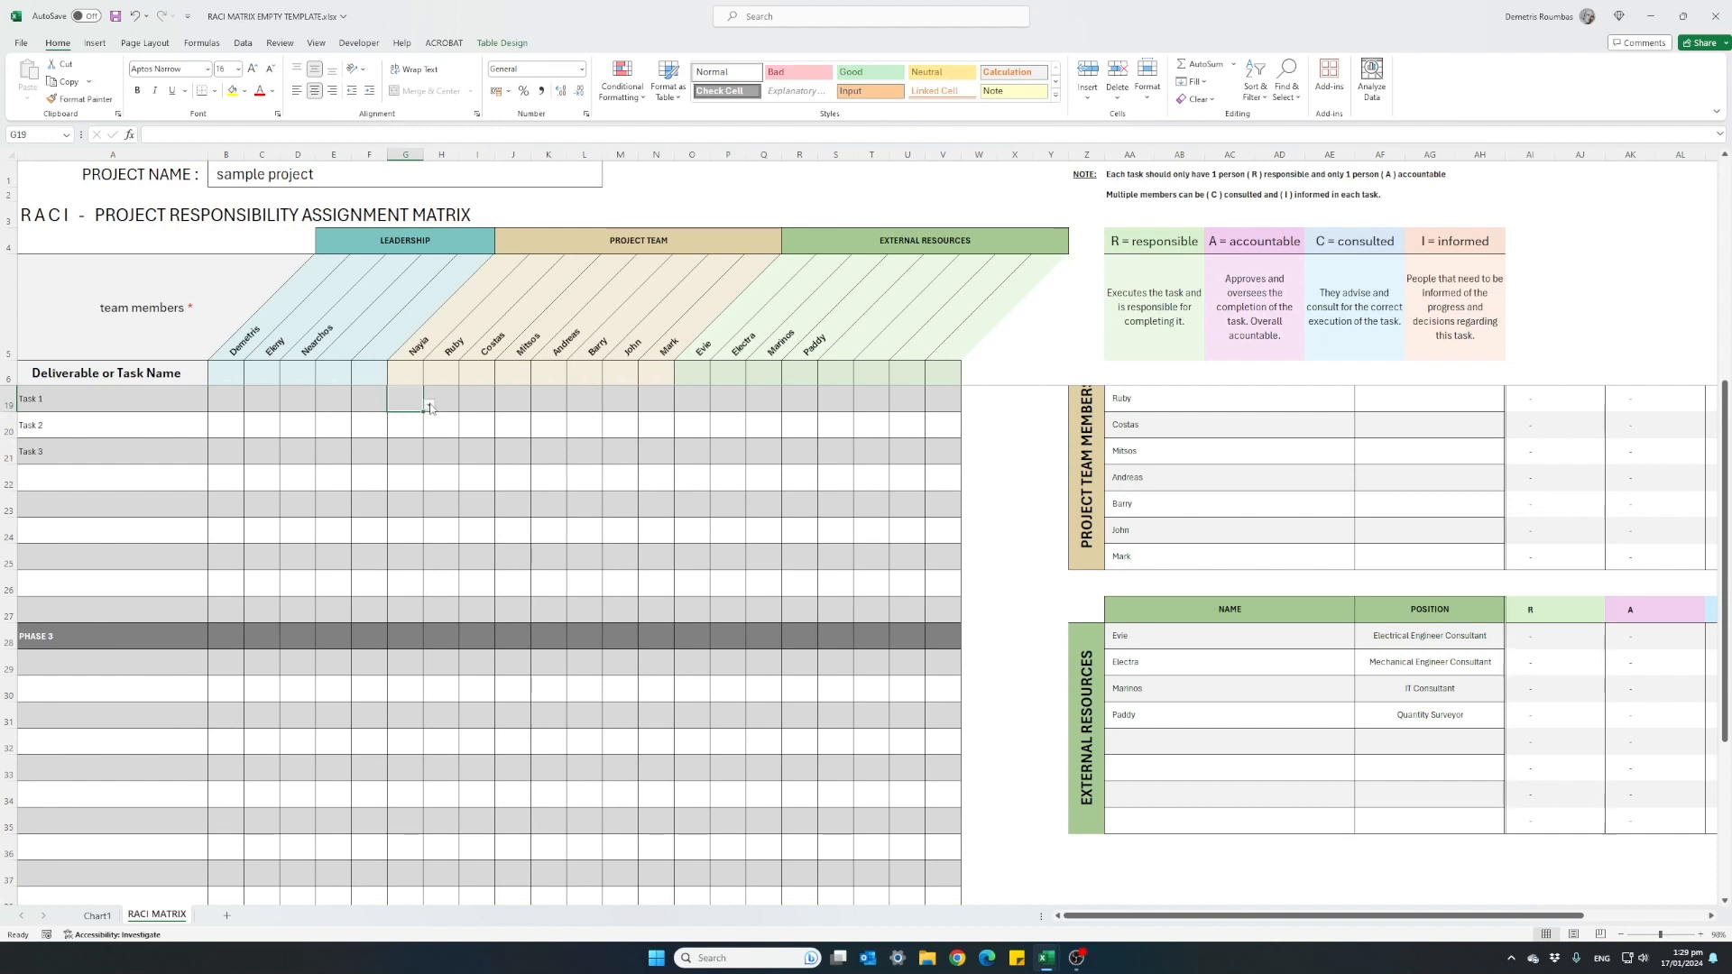
left_click(429, 406)
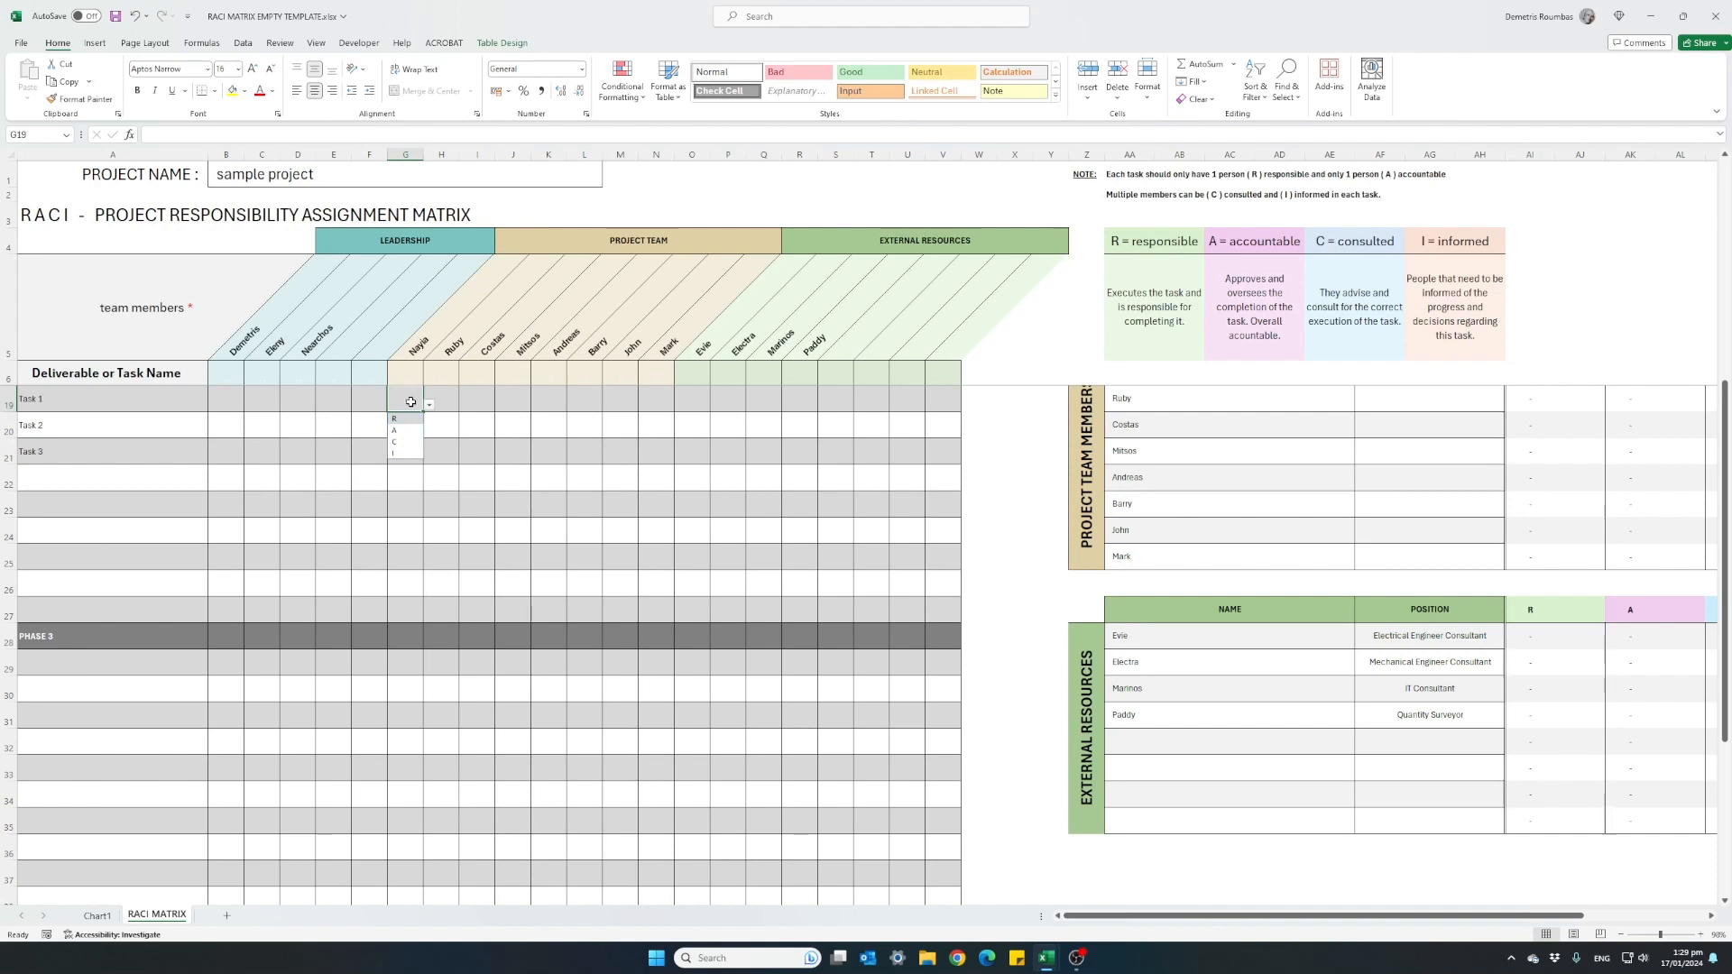
left_click(404, 420)
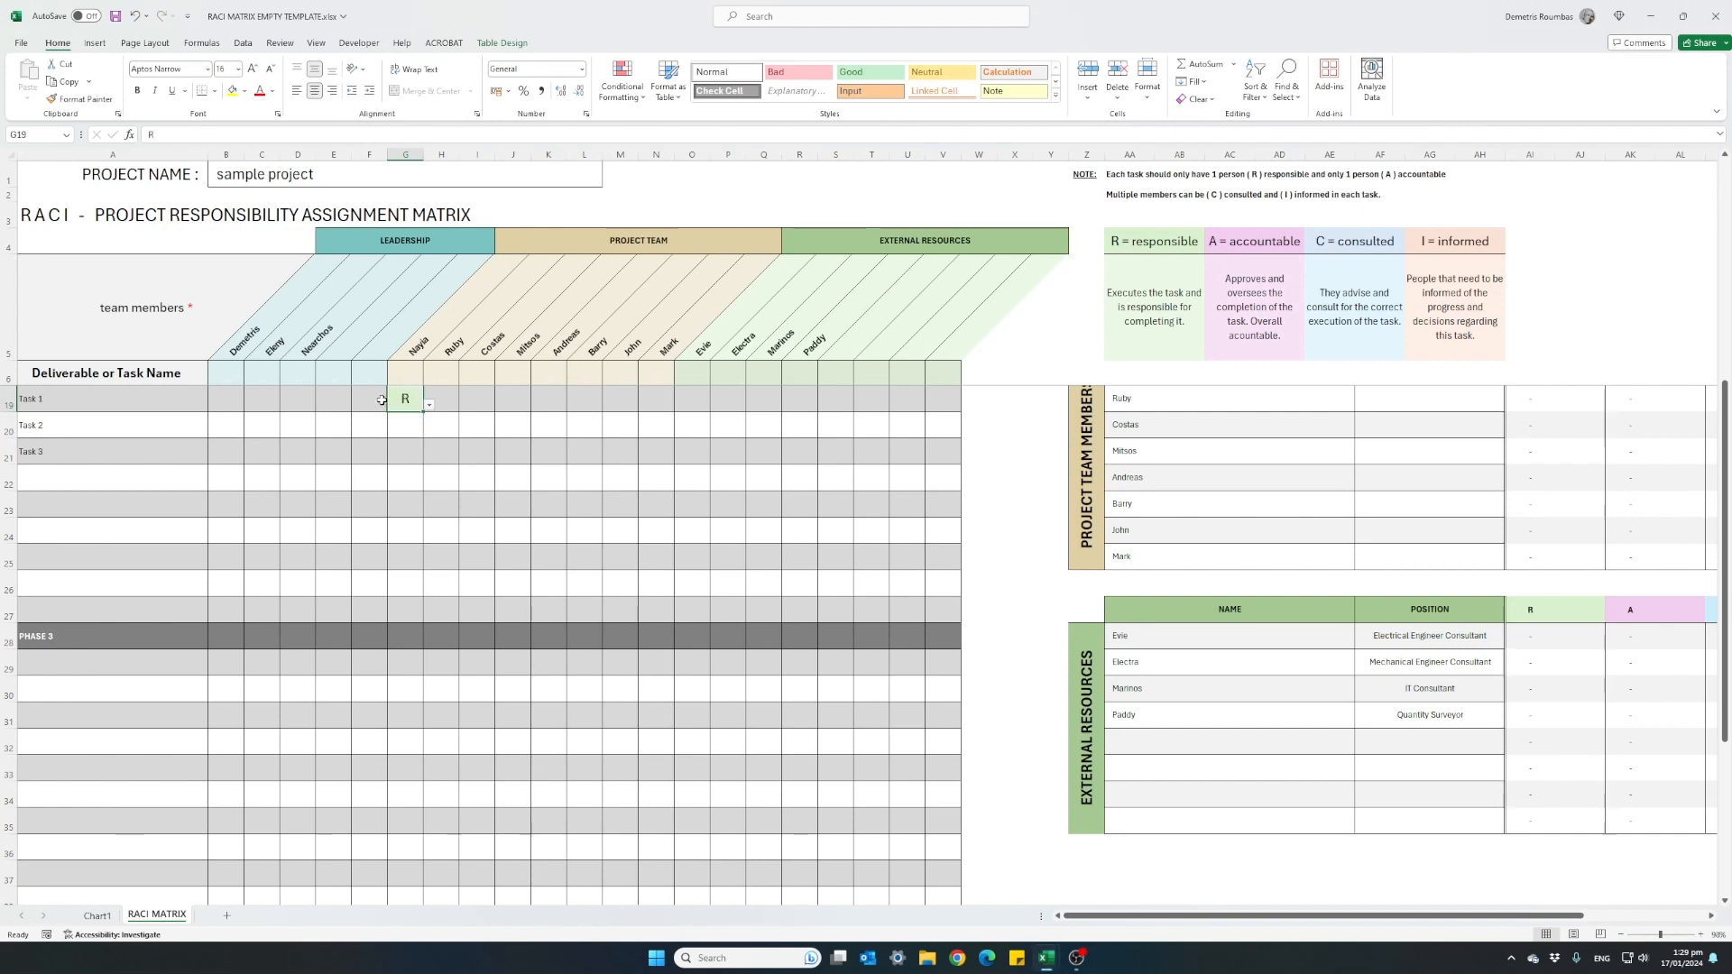
left_click(219, 395)
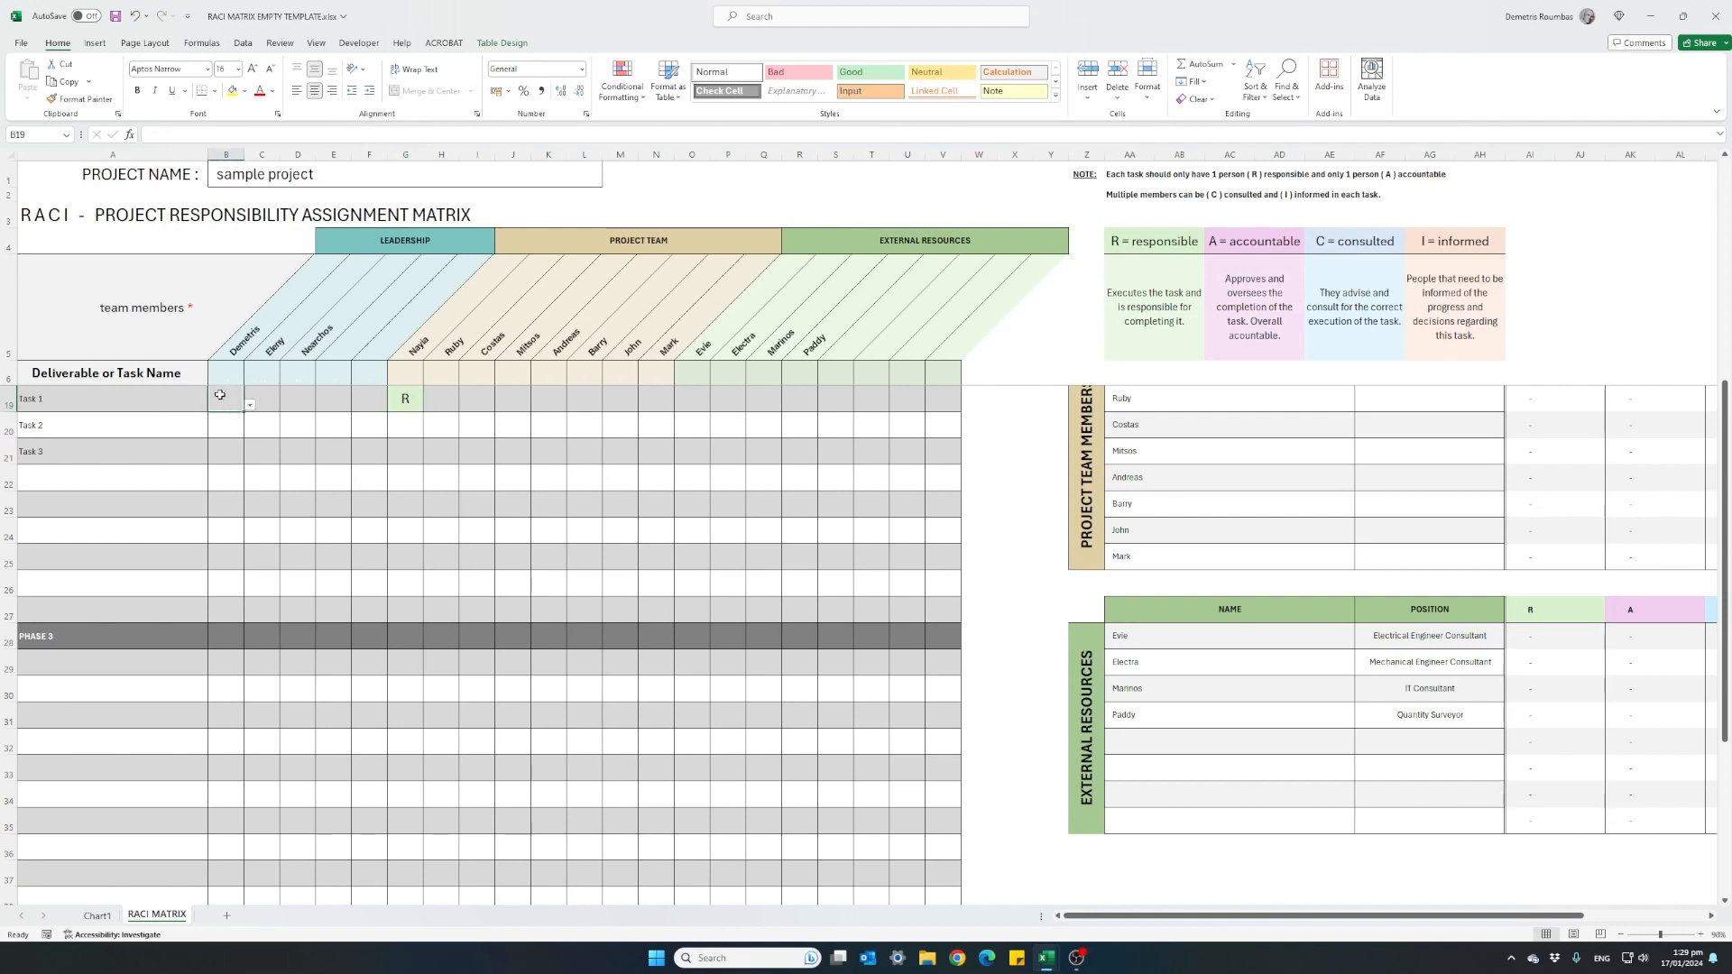
type("a")
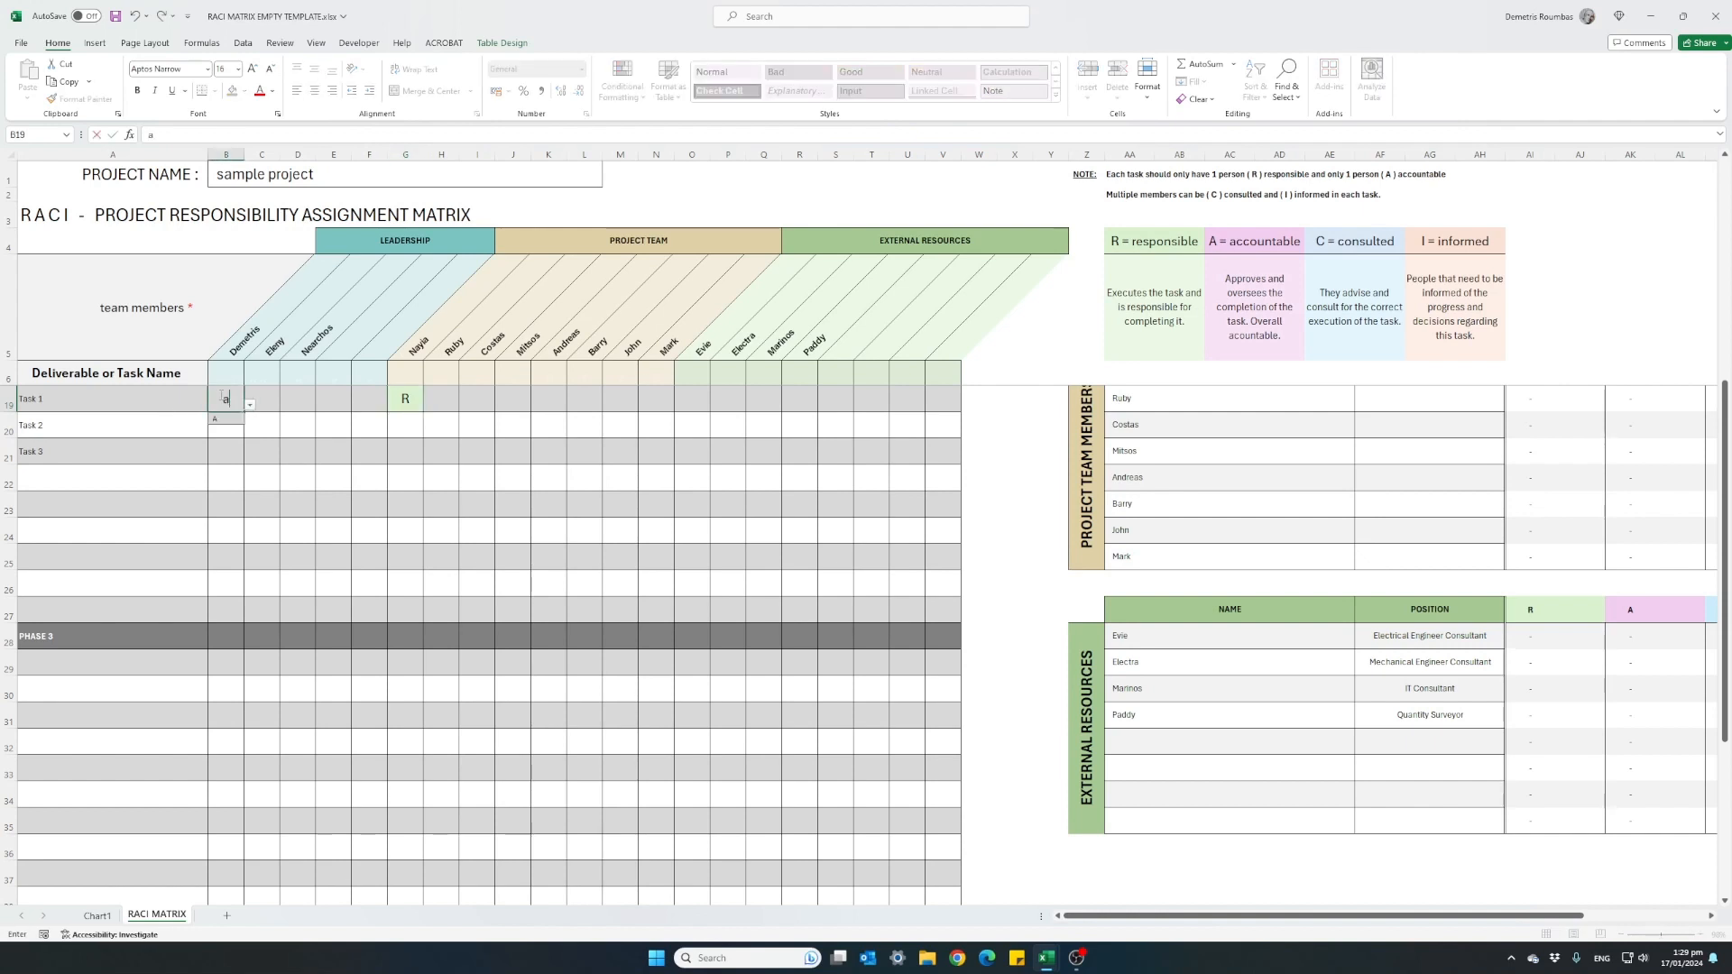
key("Return")
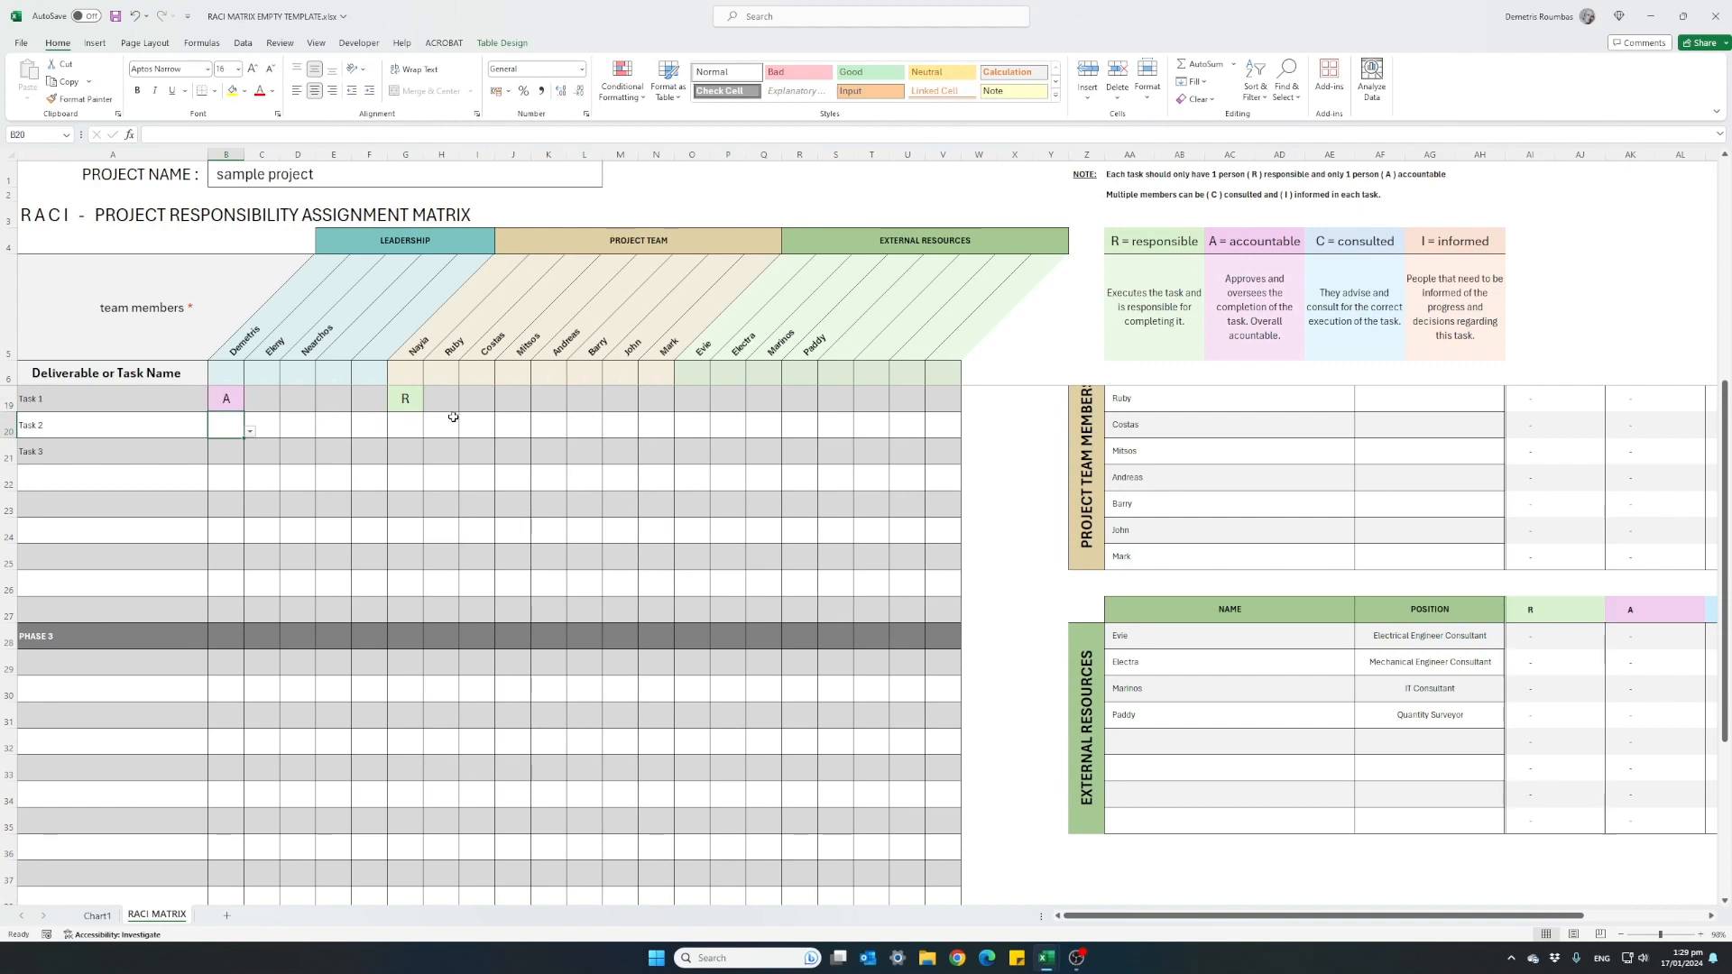
Assign C for Task 1 to the three project team members in K19, L19 and M19
left_click(542, 392)
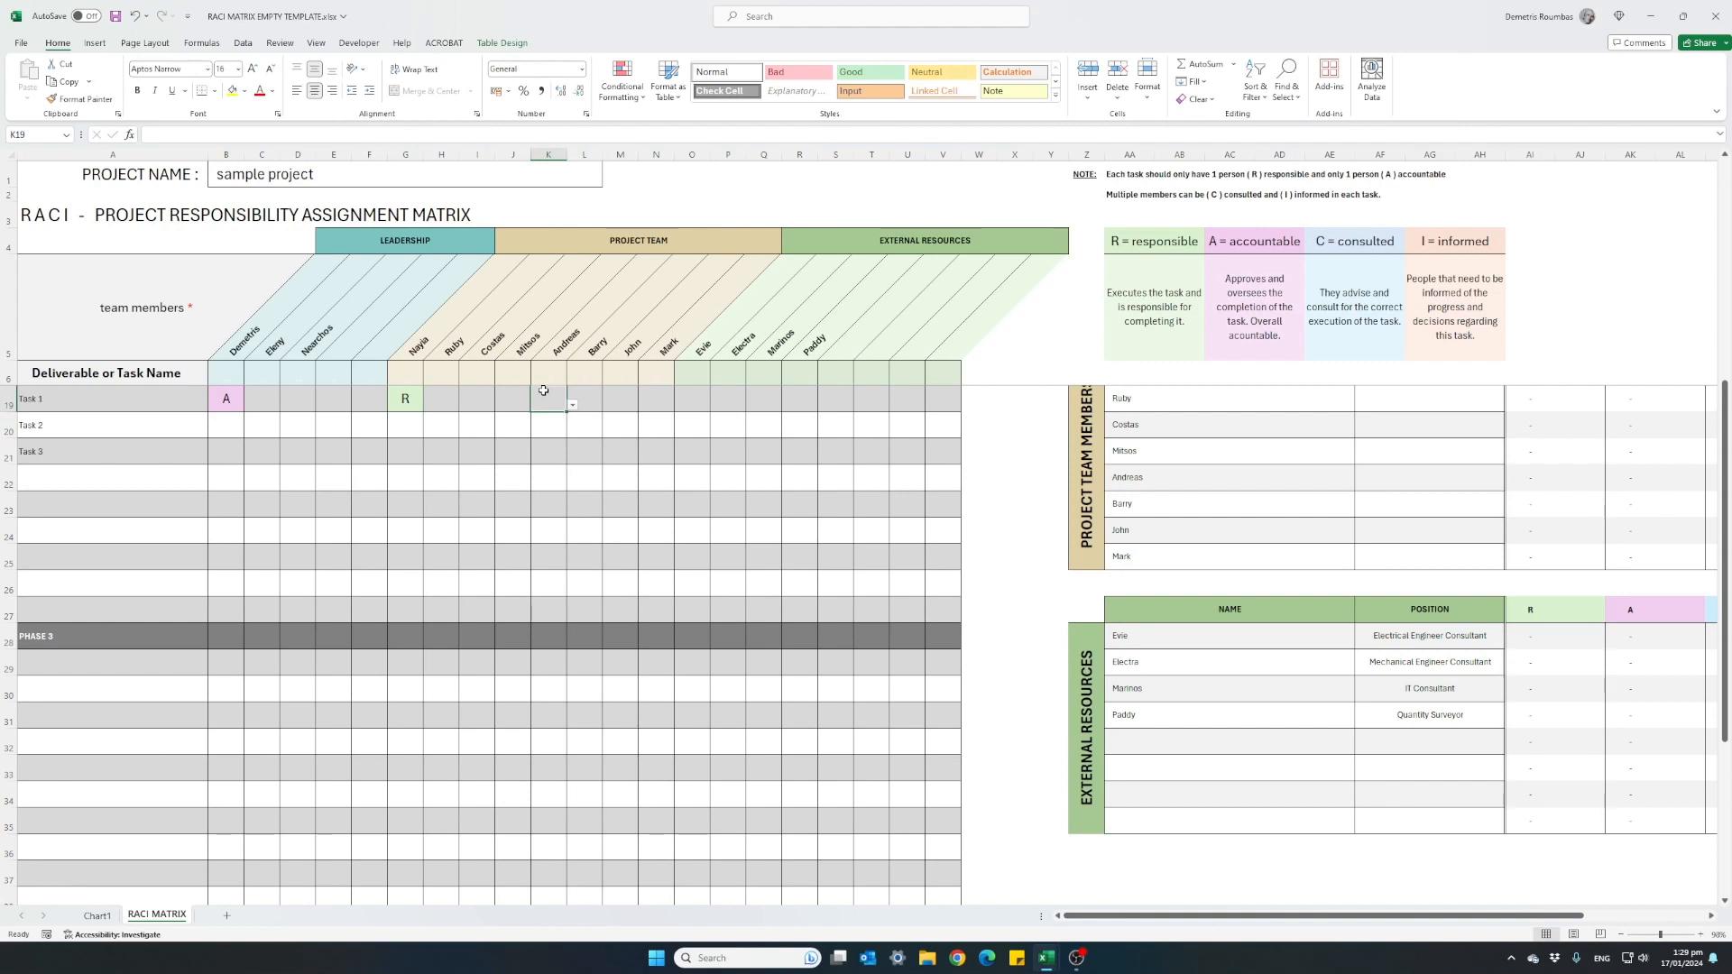
type("C")
key("Tab")
type("C")
key("Tab")
type("C")
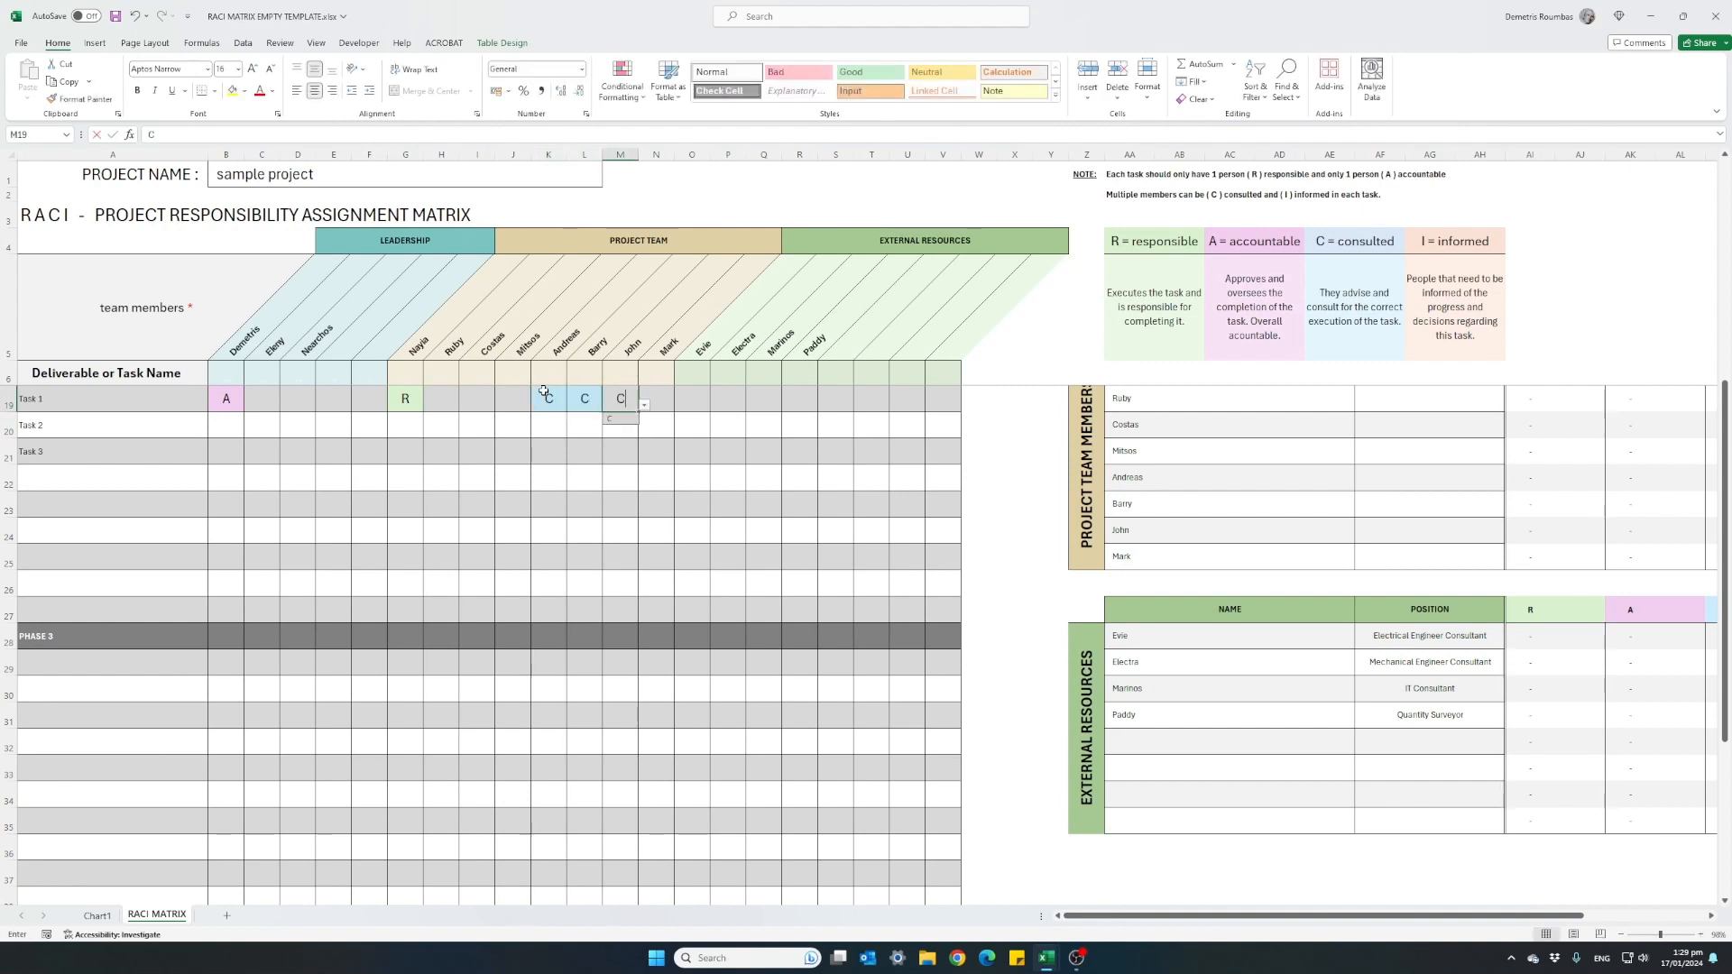
key("Left")
Assign I for Task 1 to the first two external resources in O19 and P19 and to the project team member in H19
key("Left")
key("Left")
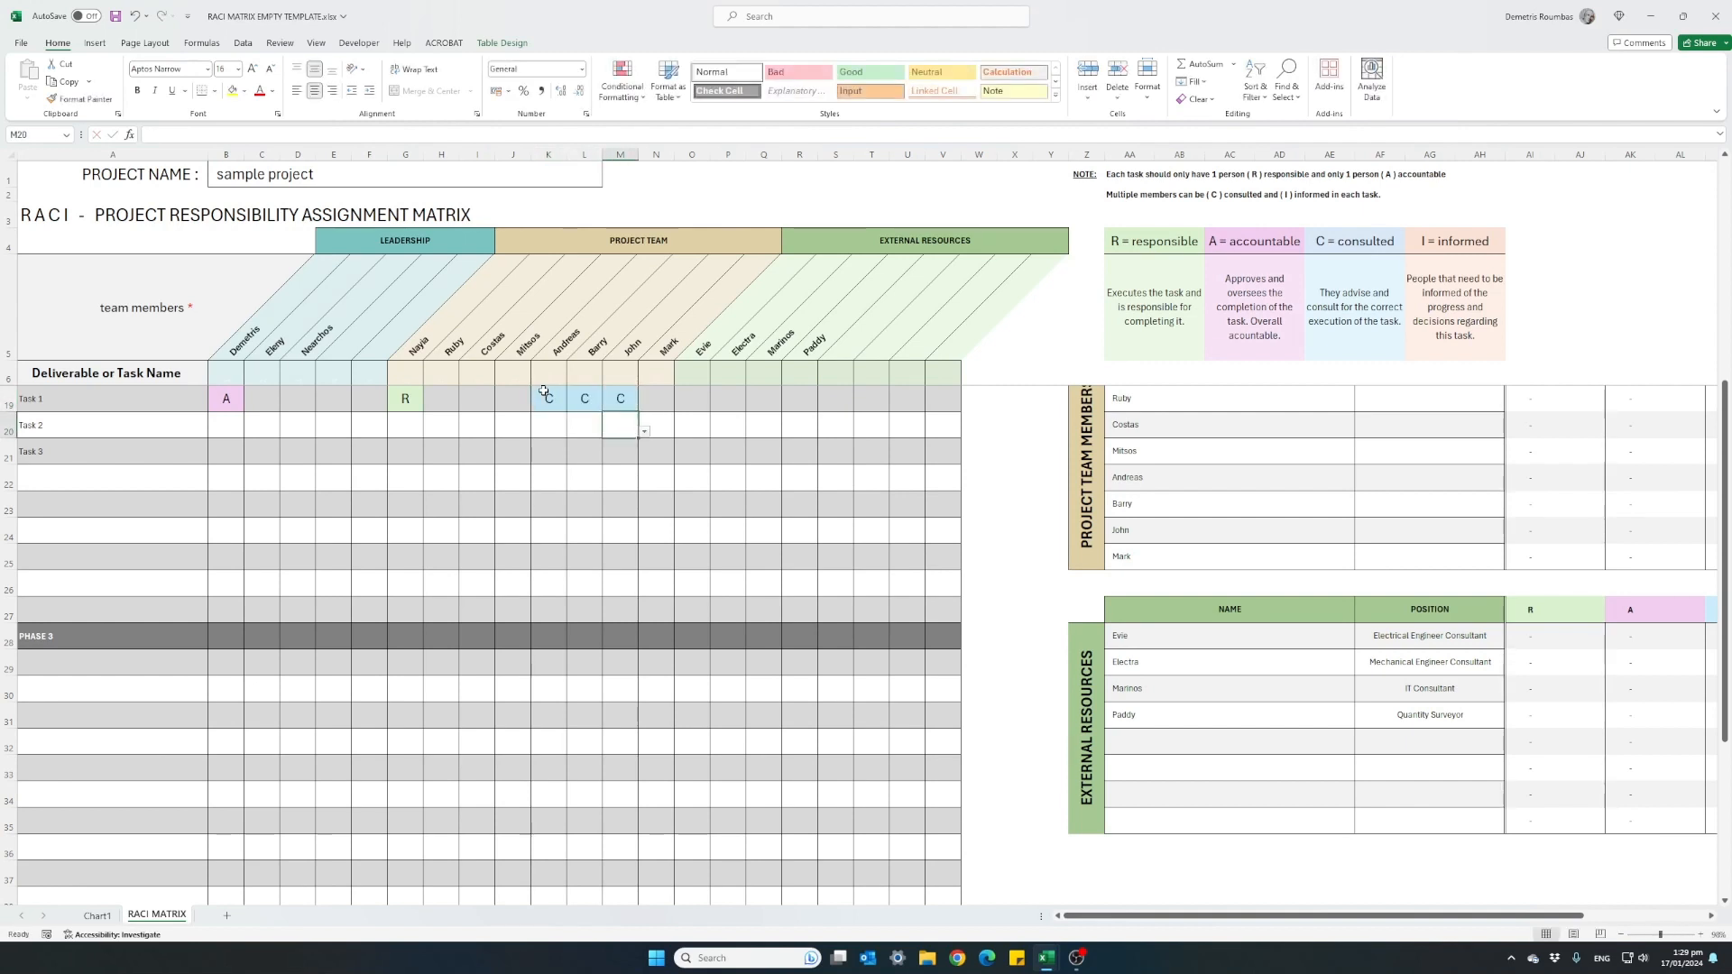
key("Left")
key("Right")
key("Right")
key("Right")
key("Right")
key("Right")
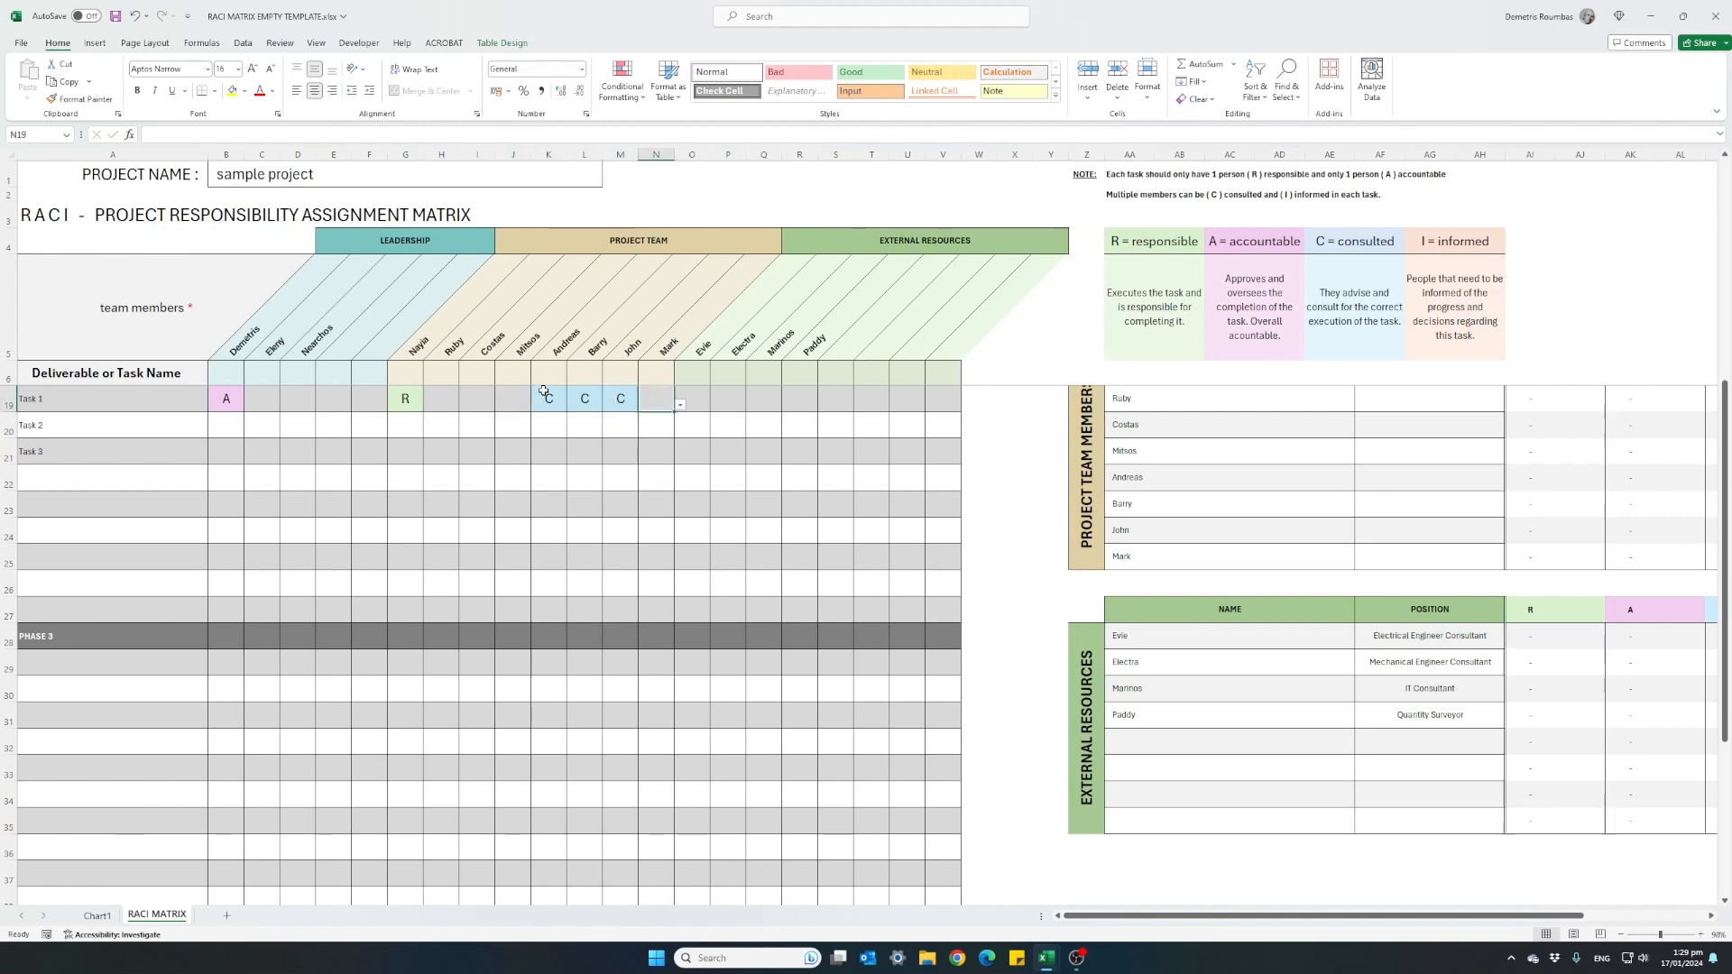
key("Right")
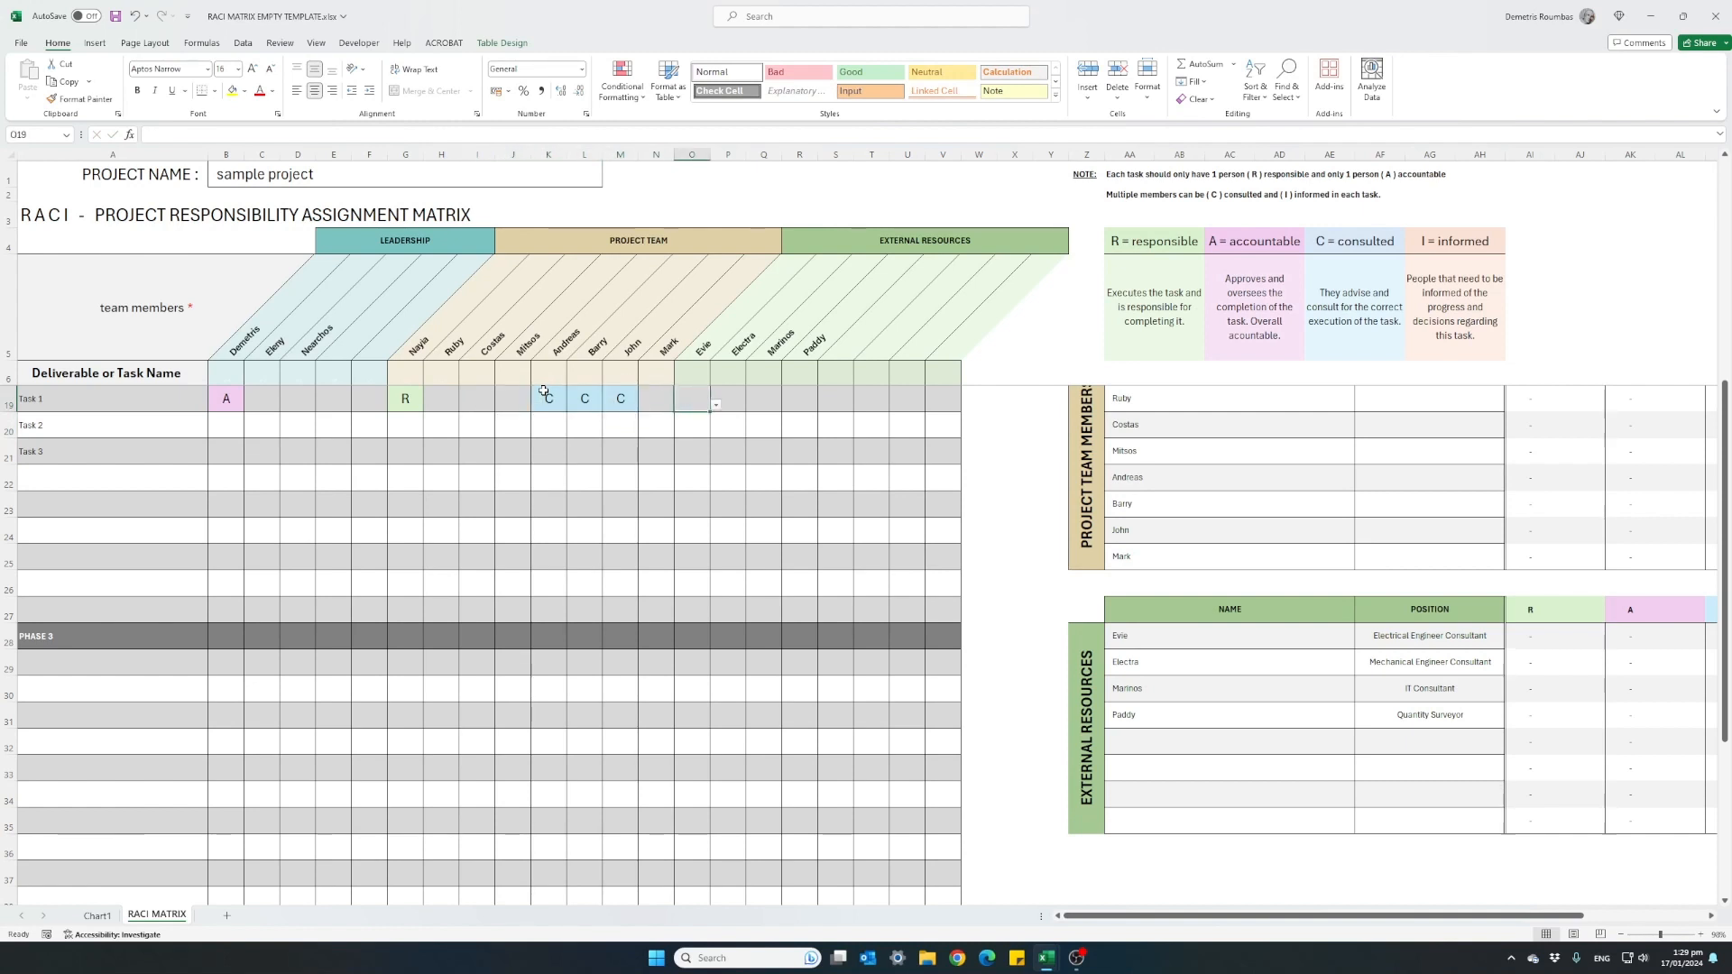
type("I")
key("Right")
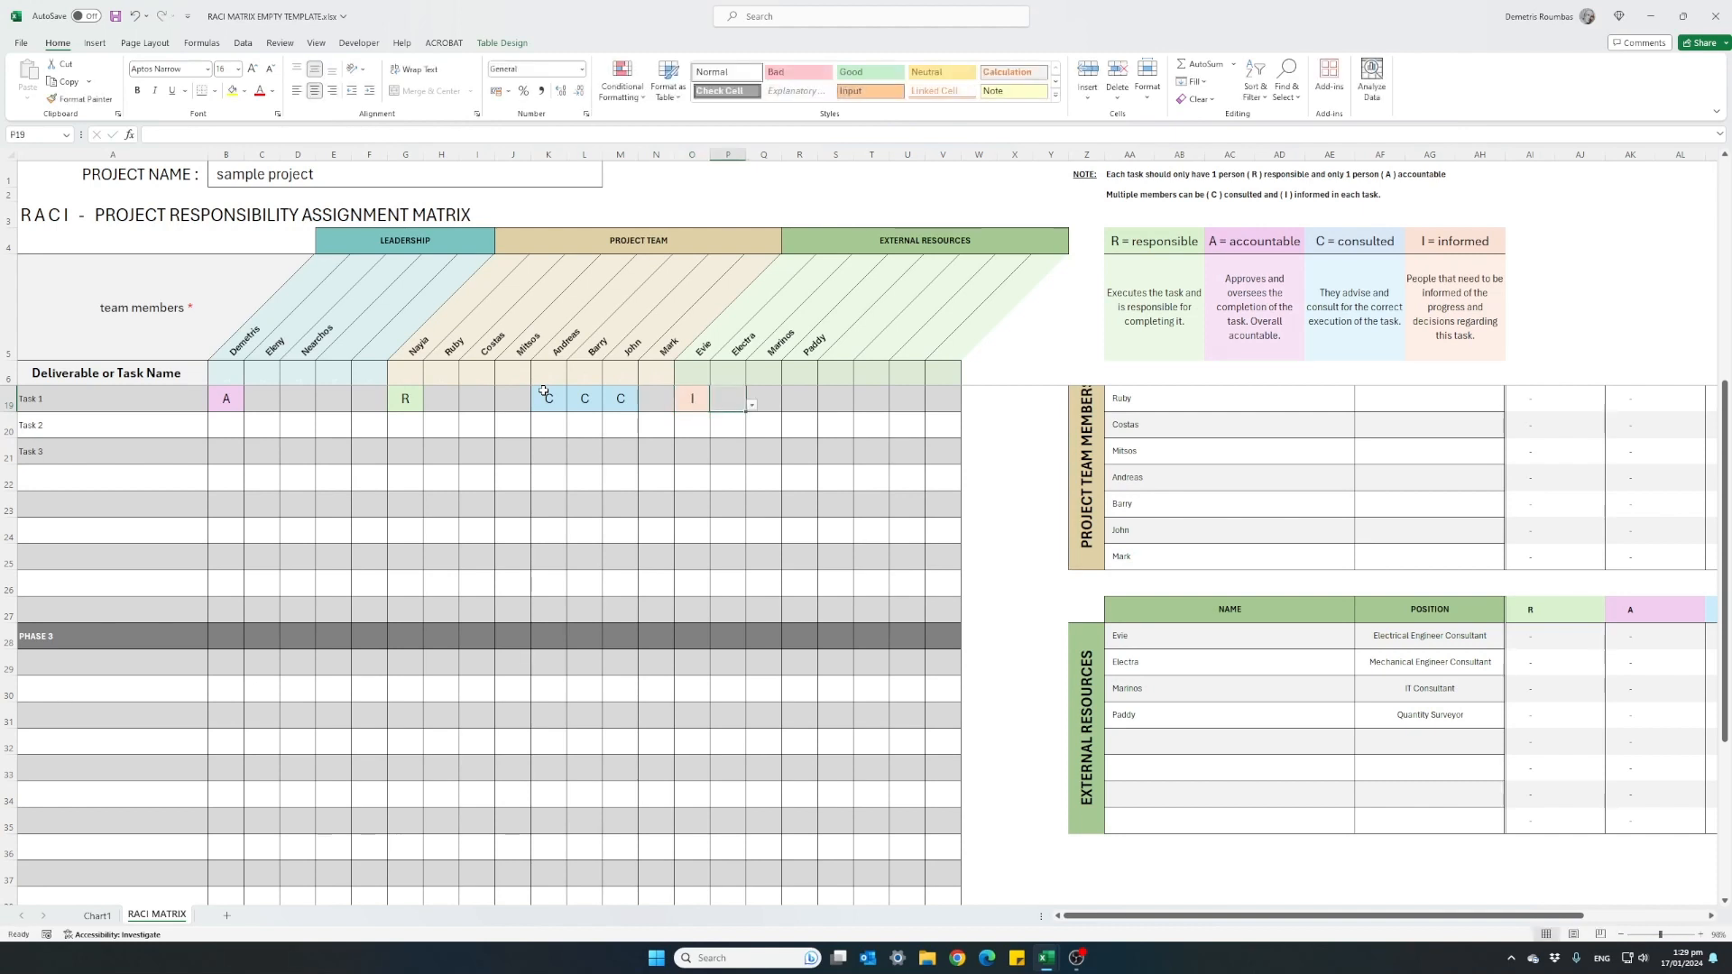
type("I")
key("Left")
key("Left")
key("Left")
key("Left")
key("Left")
key("Left")
key("Left")
key("Left")
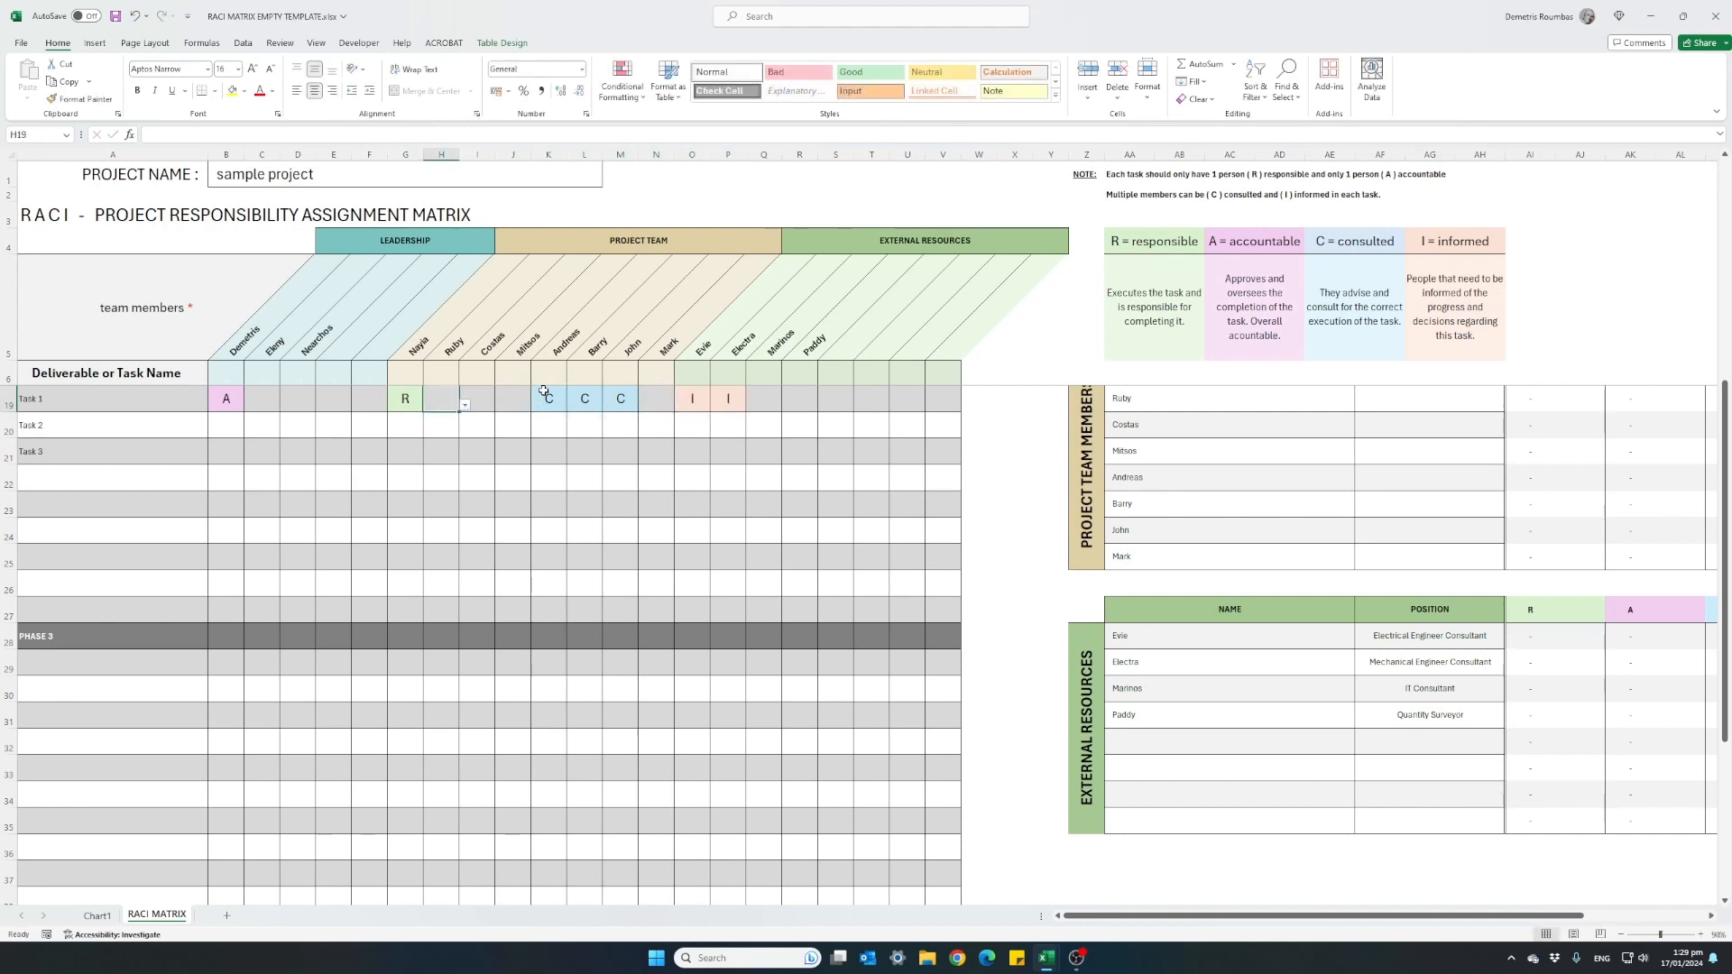
type("I")
key("Right")
key("Down")
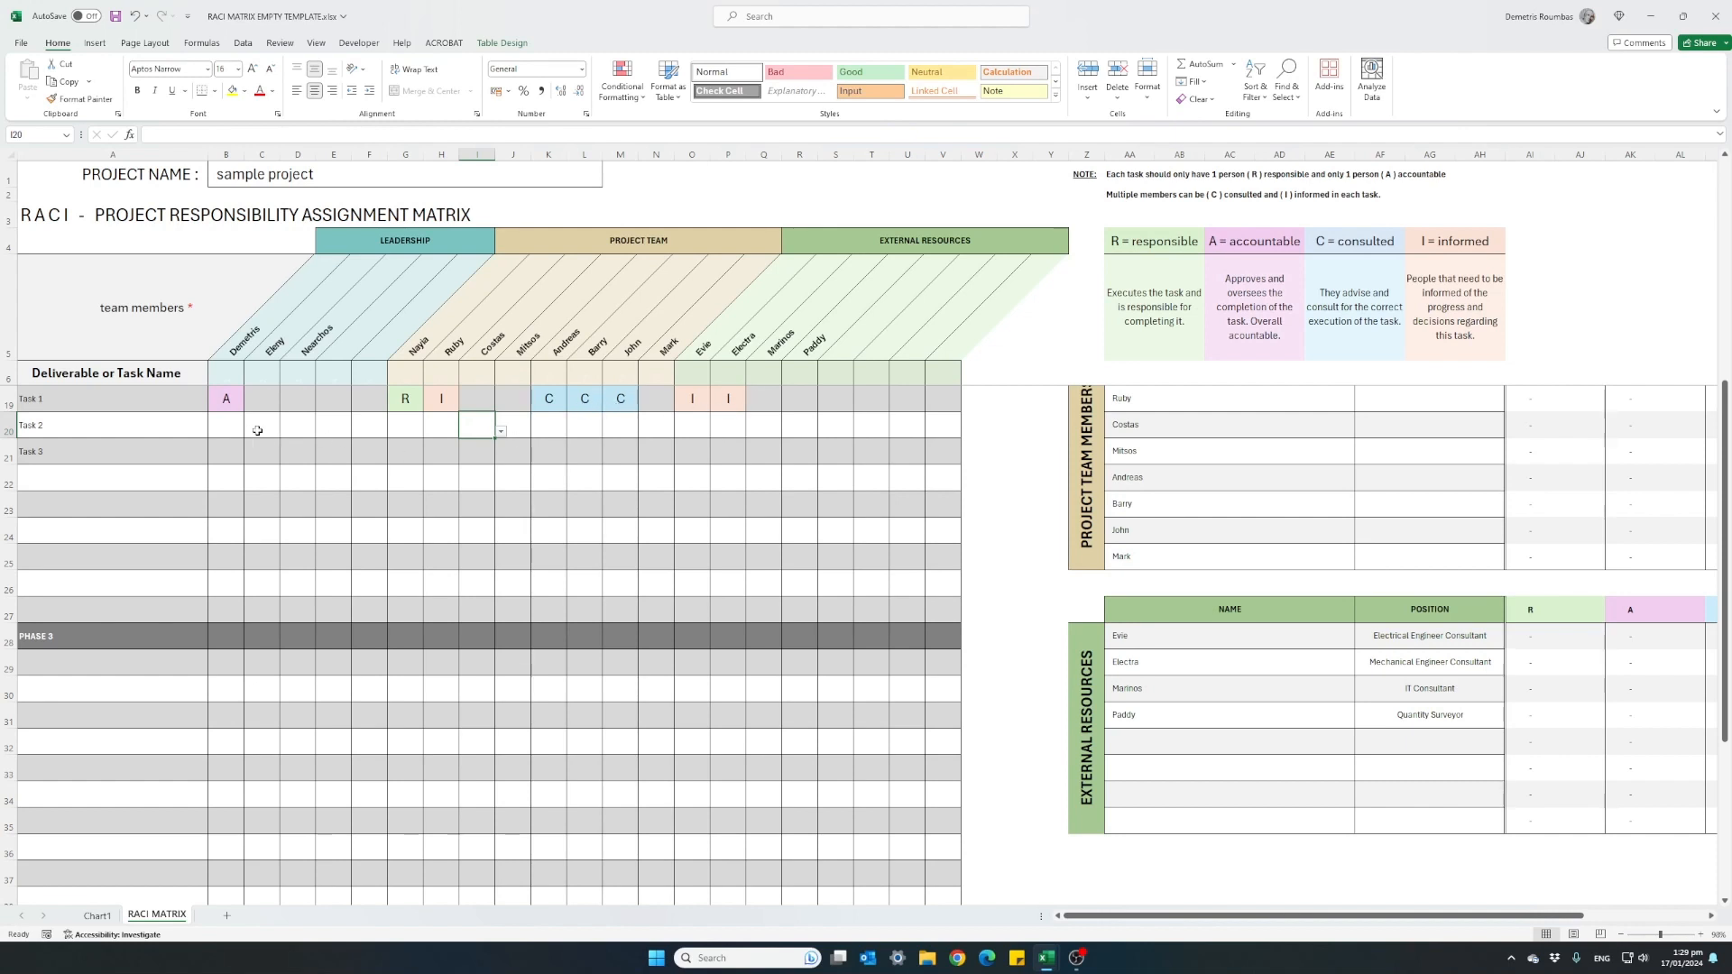
For Task 2, assign R to the third leadership member in D20 and A to the second leadership member in C20
left_click(299, 426)
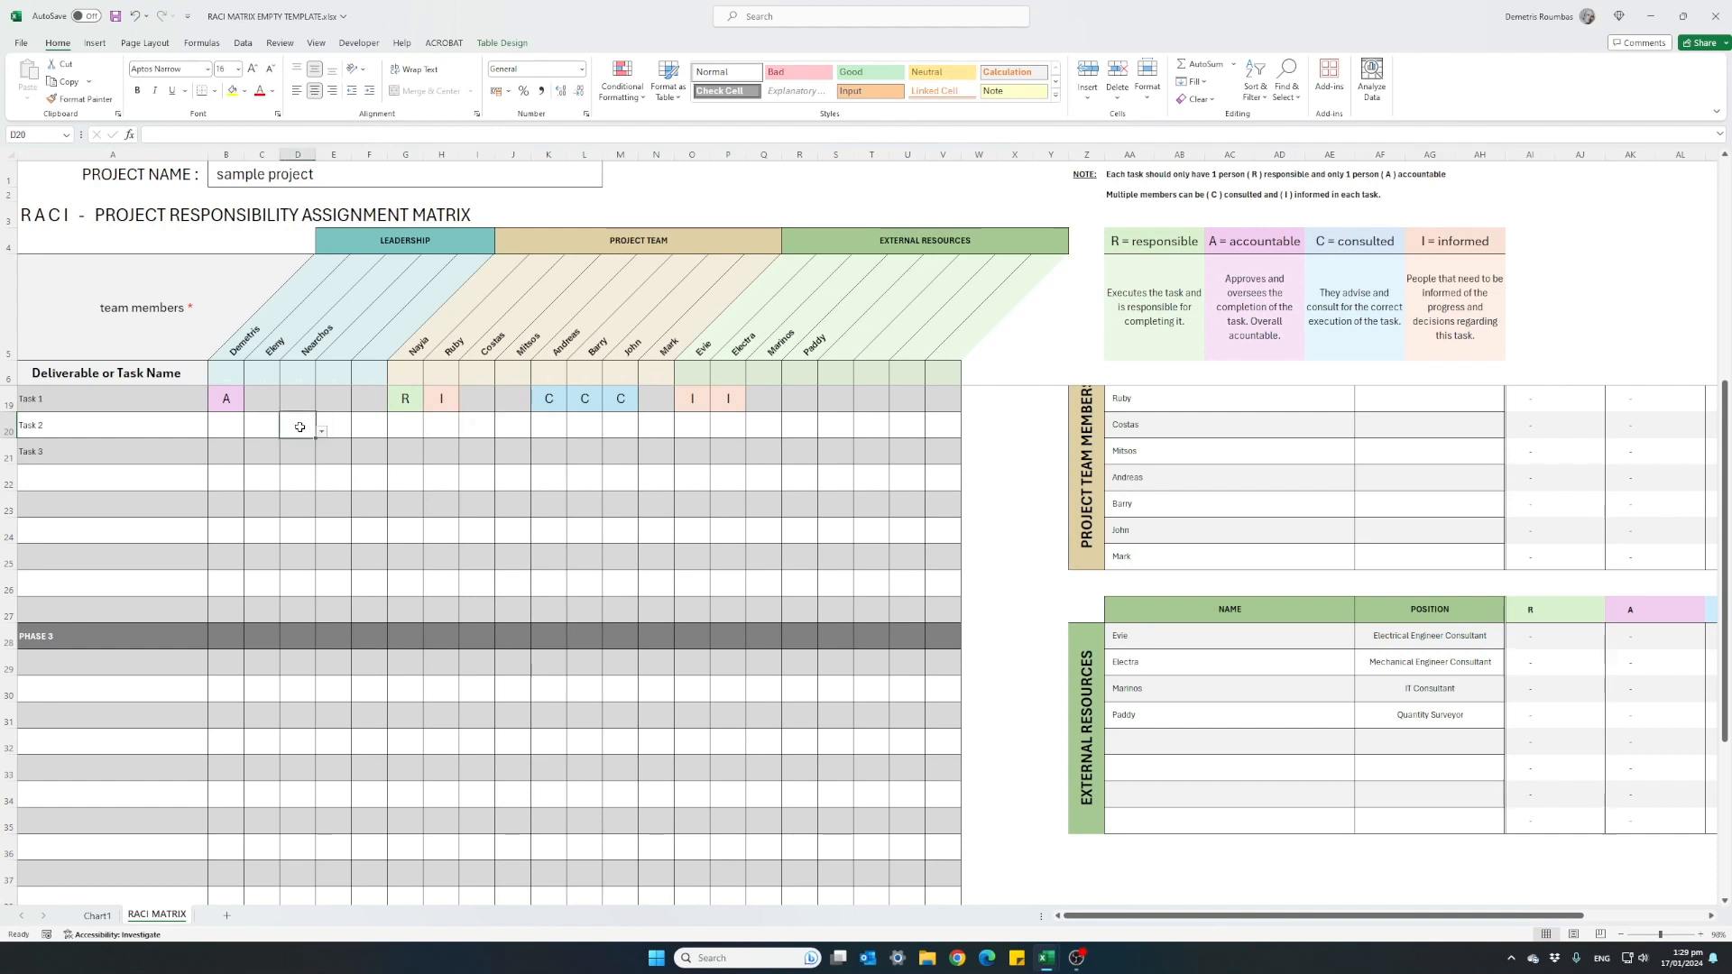
type("R")
key("Return")
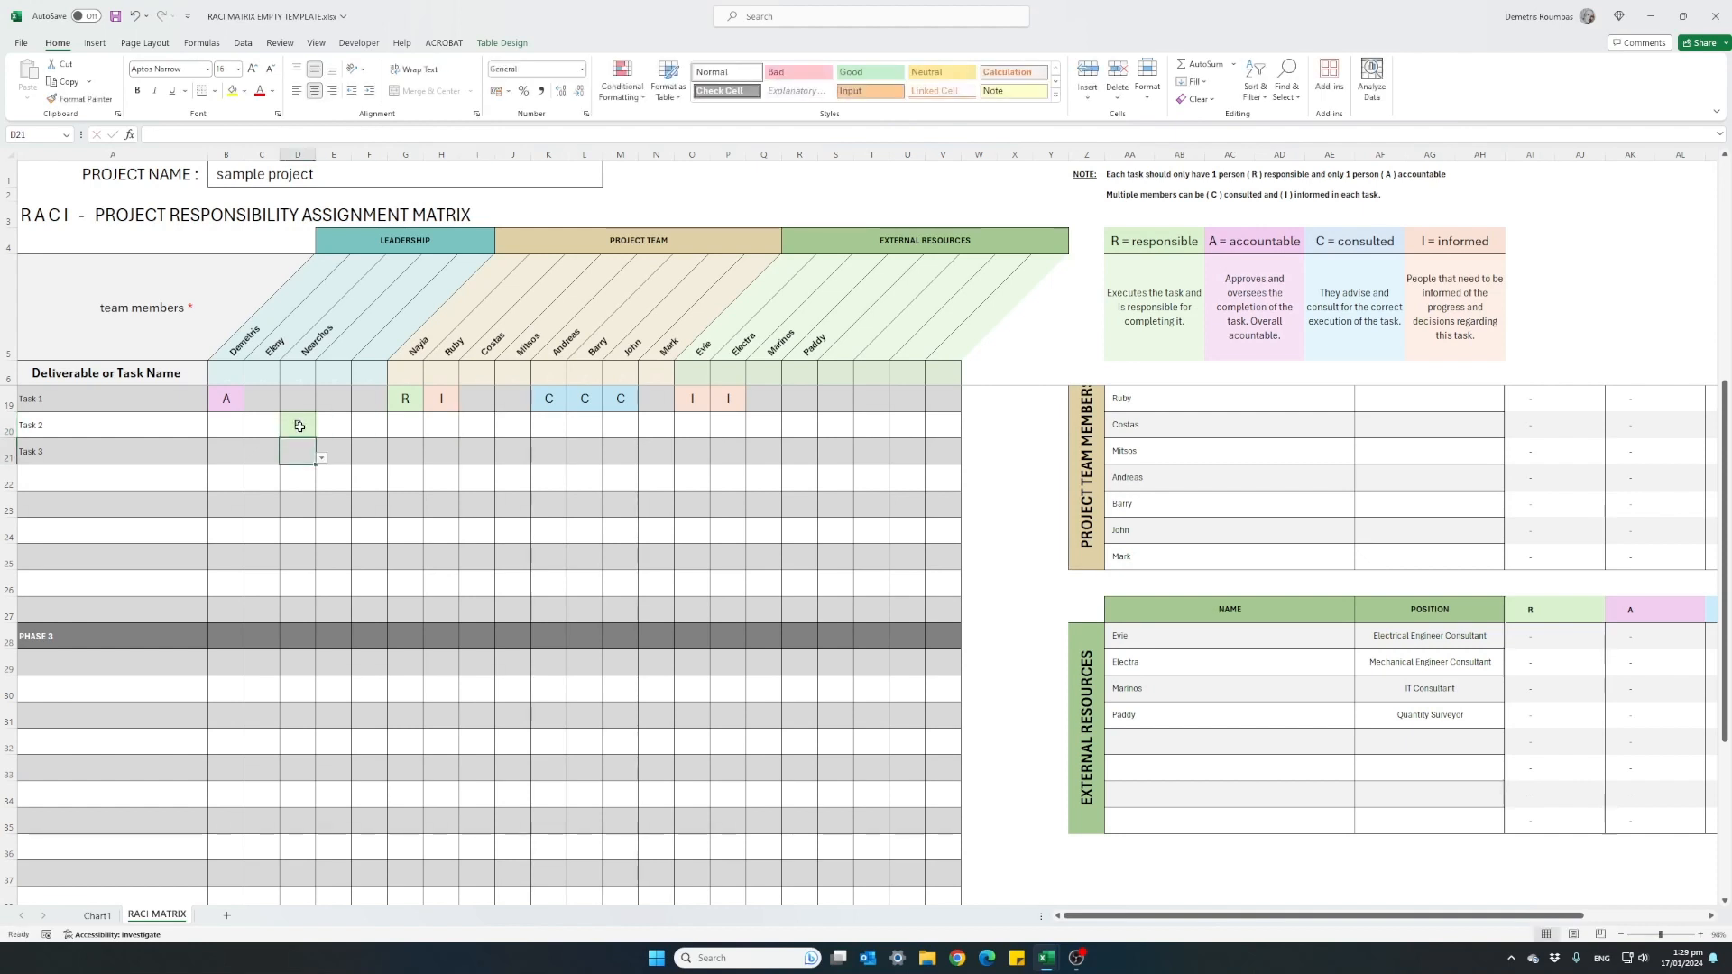
key("Up")
key("Left")
type("A")
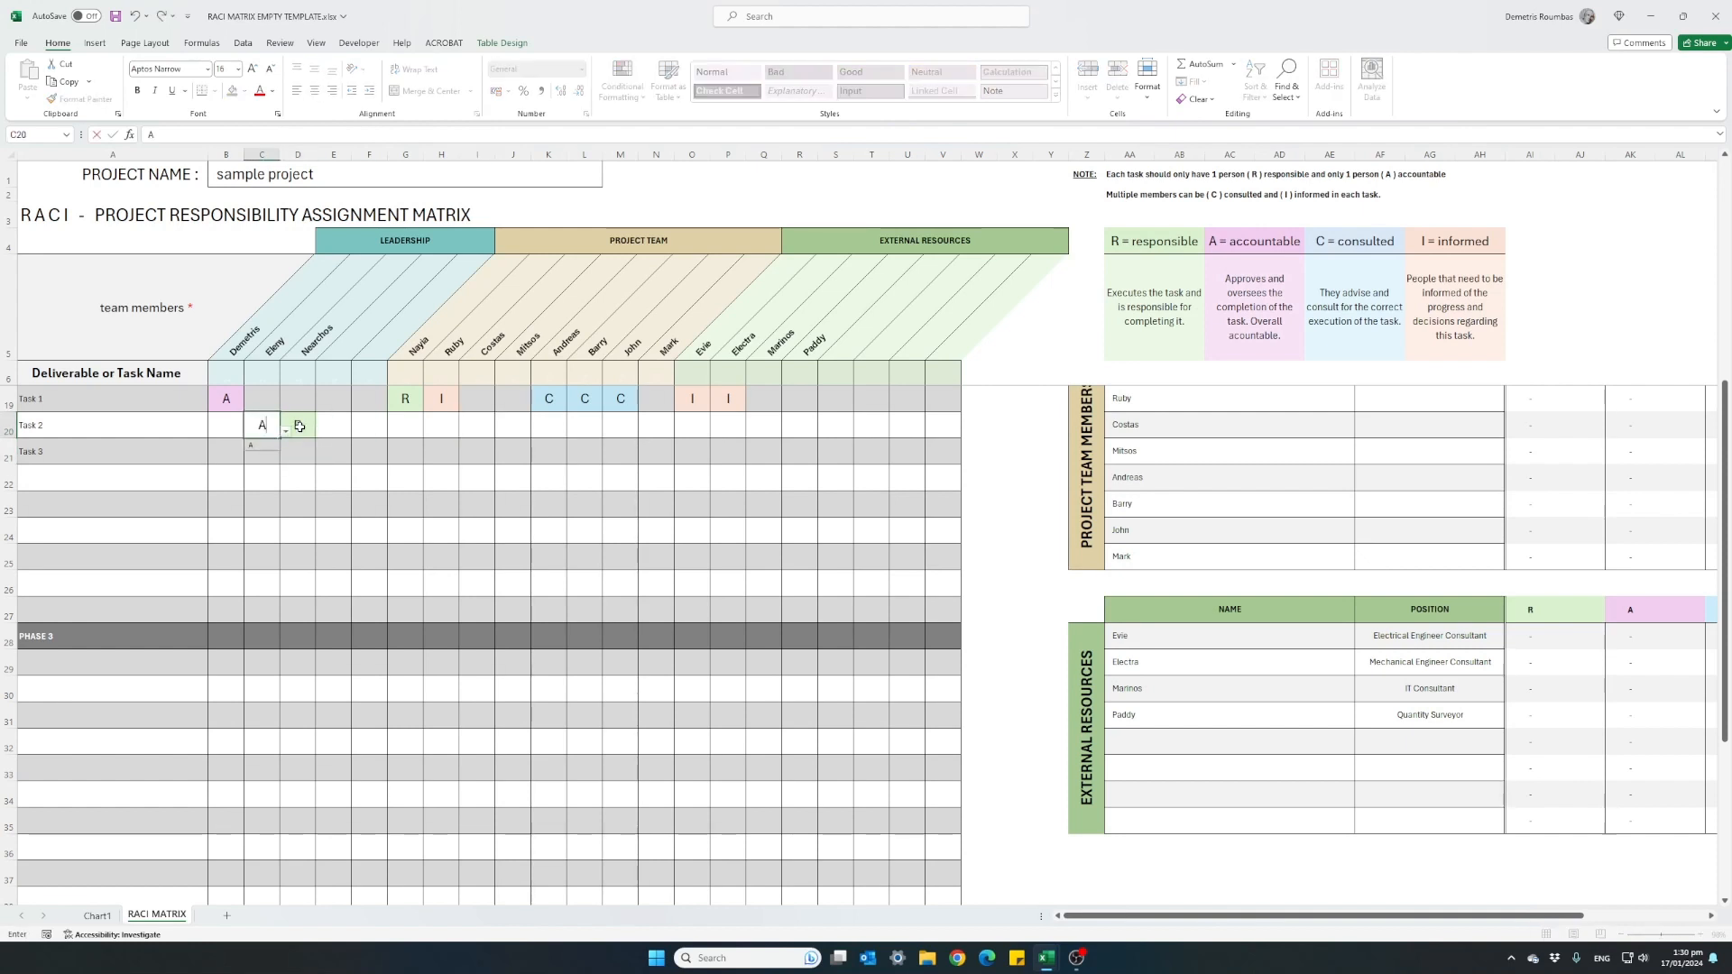
Assign C for Task 2 to the second and third external resources in P20 and Q20
key("Right")
key("Right")
key("Right")
key("Right")
key("Right")
key("Right")
key("Right")
key("Right")
key("Right")
key("Right")
key("Right")
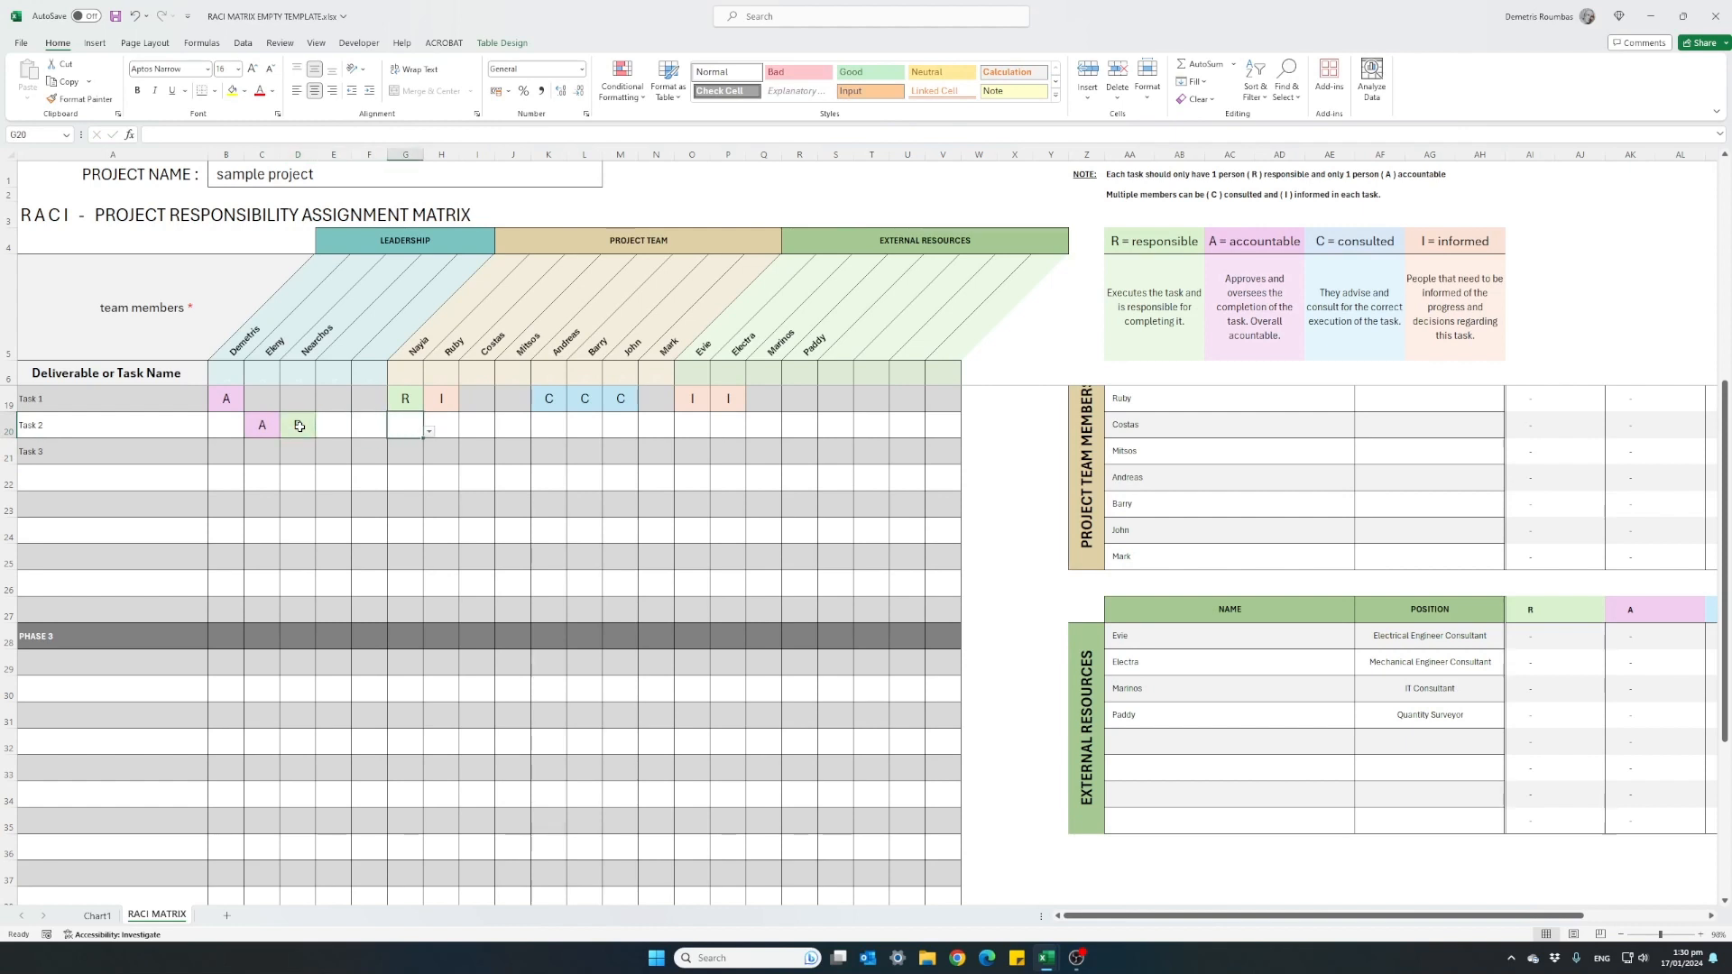
key("Right")
key("Right")
type("C")
key("Right")
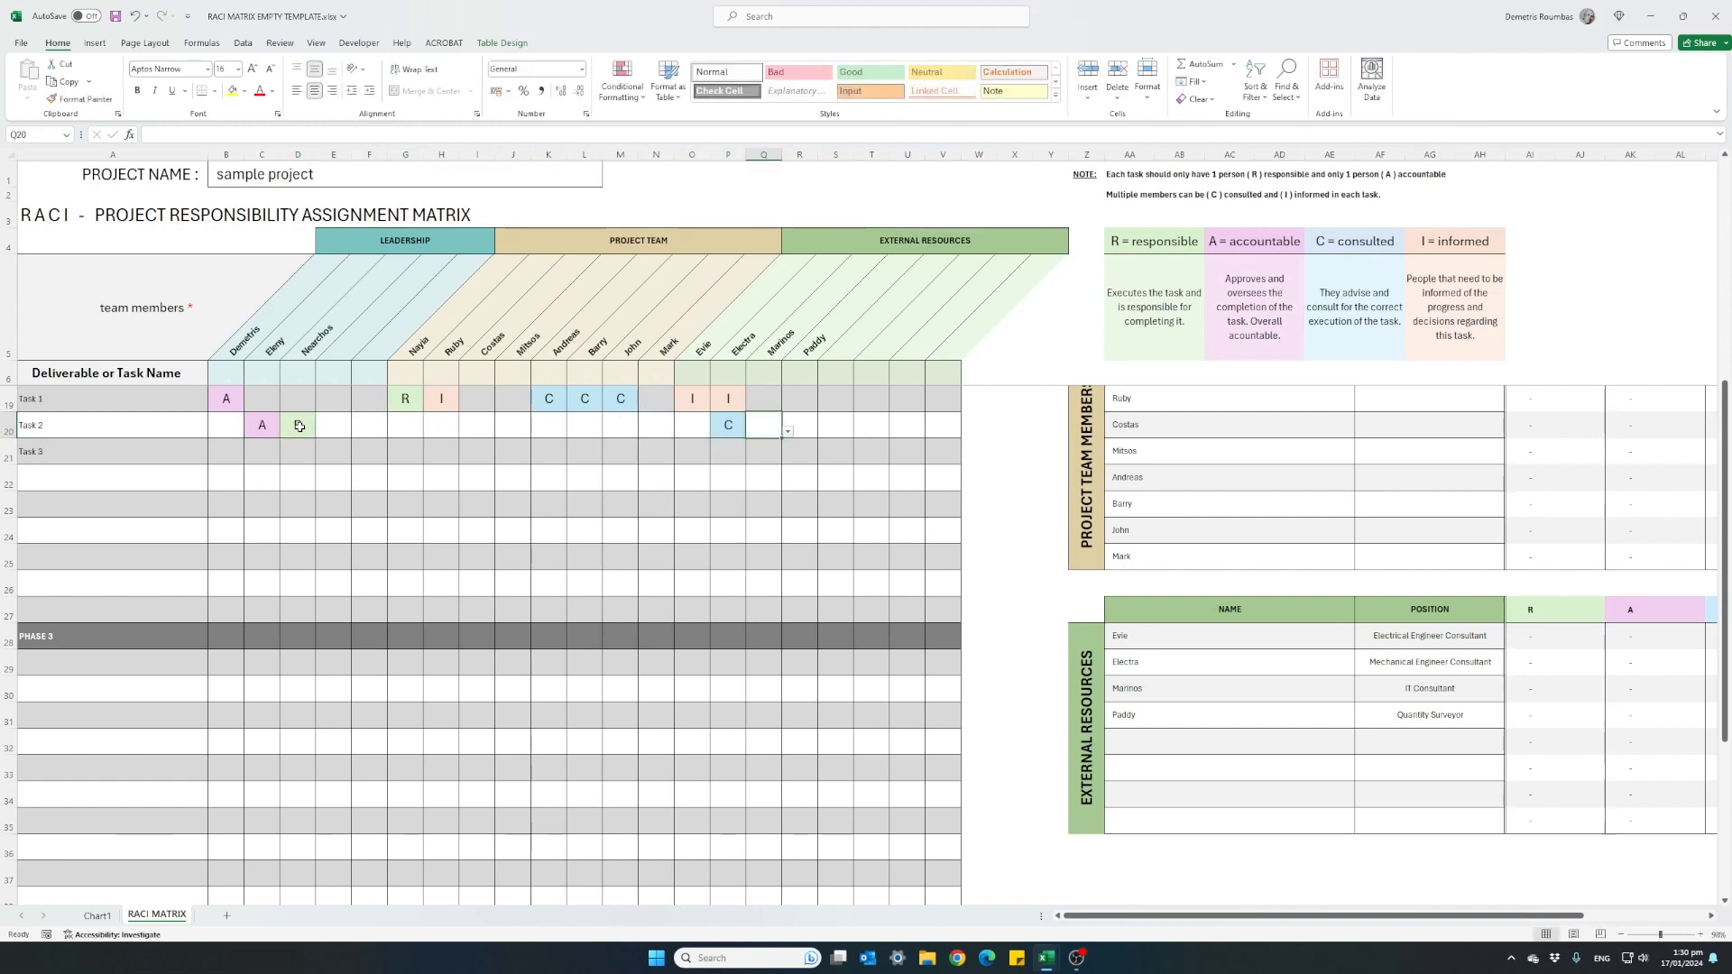
type("C")
Assign I for Task 2 to the first leadership member in B20
key("Left")
key("Left")
key("Left")
key("Left")
key("Left")
key("Left")
key("Left")
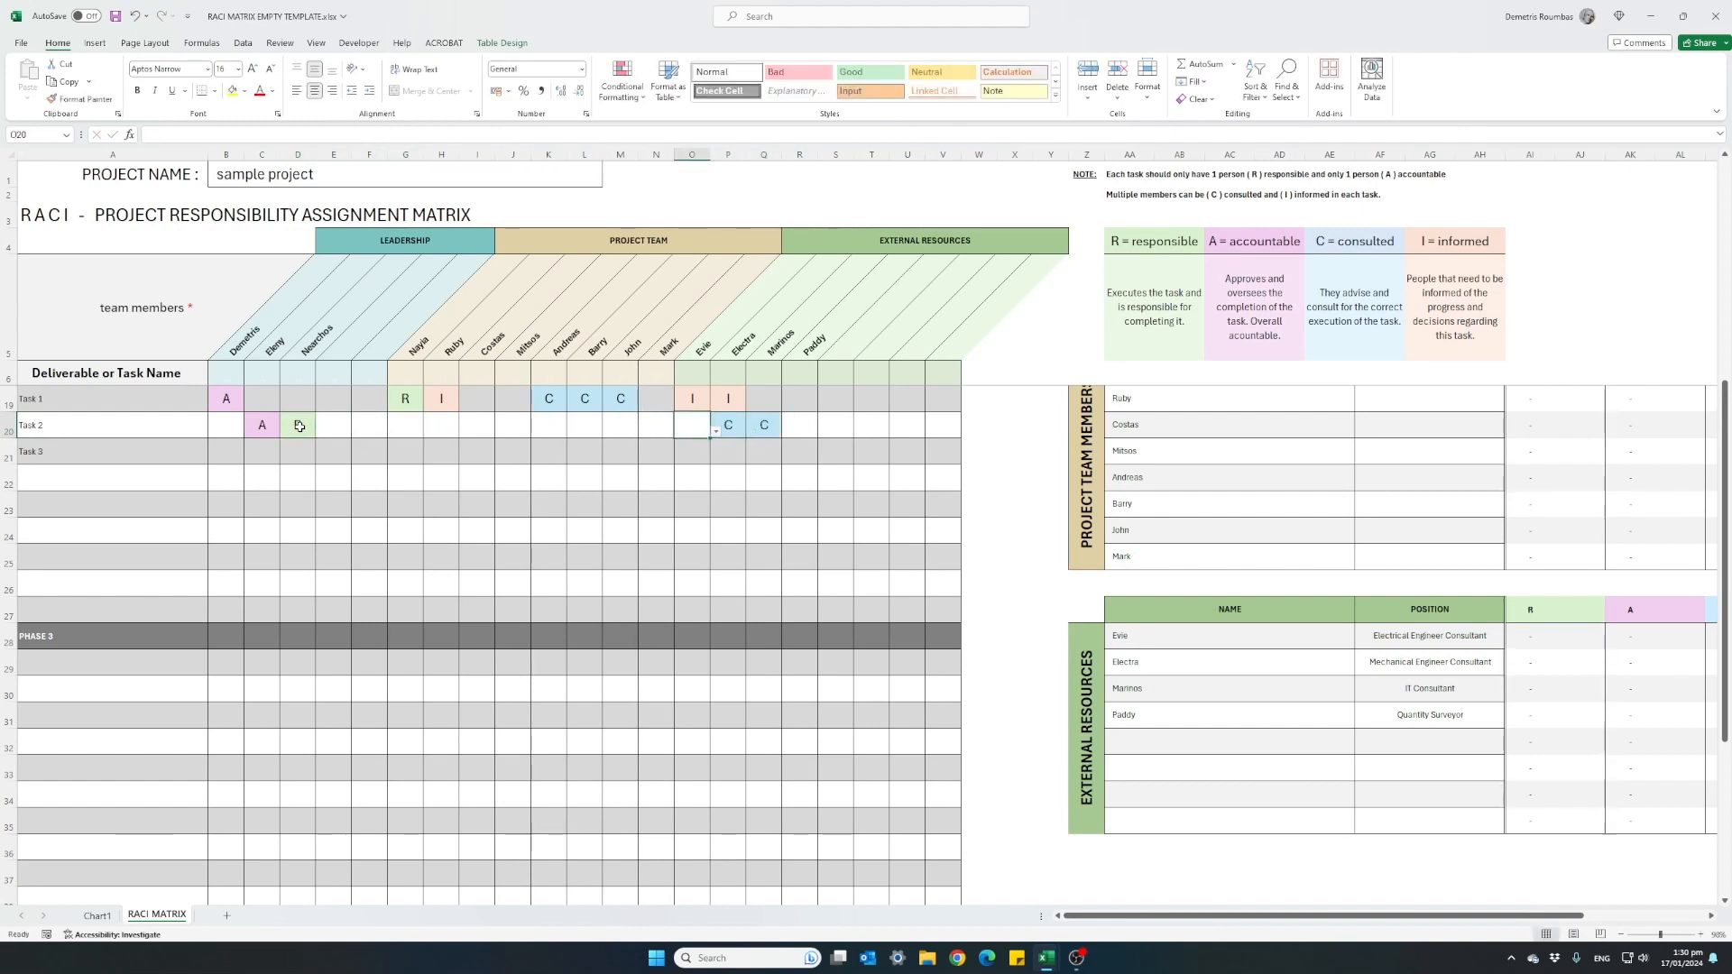
key("Left")
key("Left")
key("Left")
key("Left")
key("Left")
key("Left")
key("Left")
key("Left")
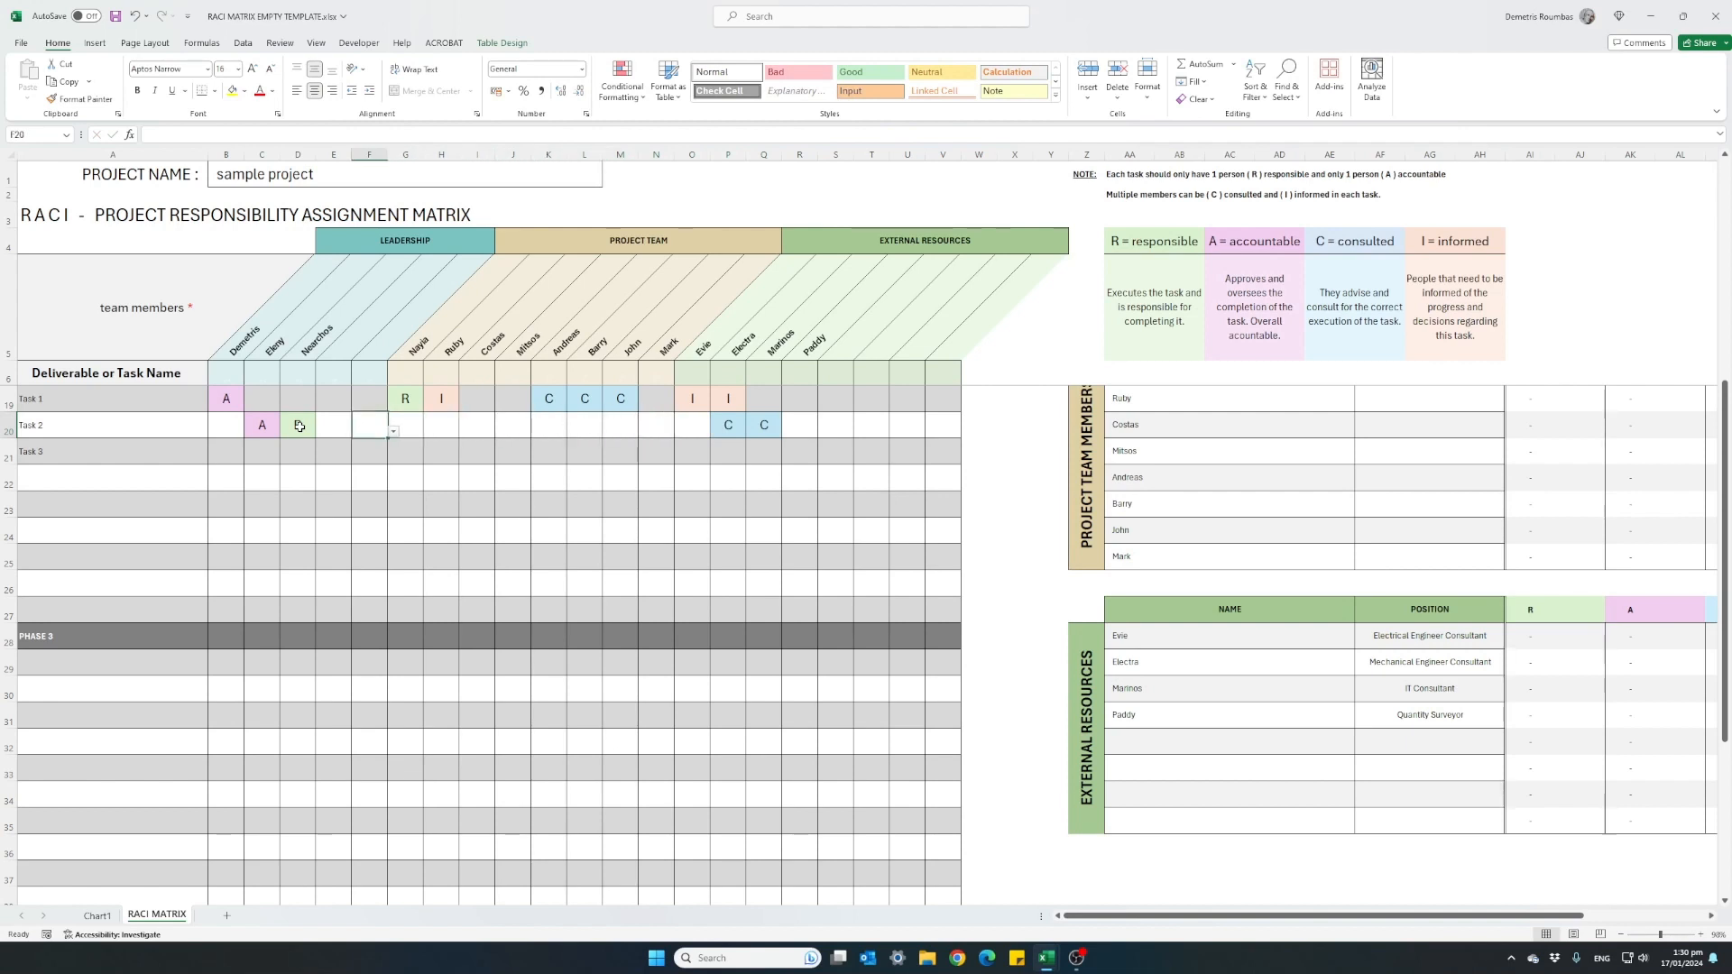
type("I")
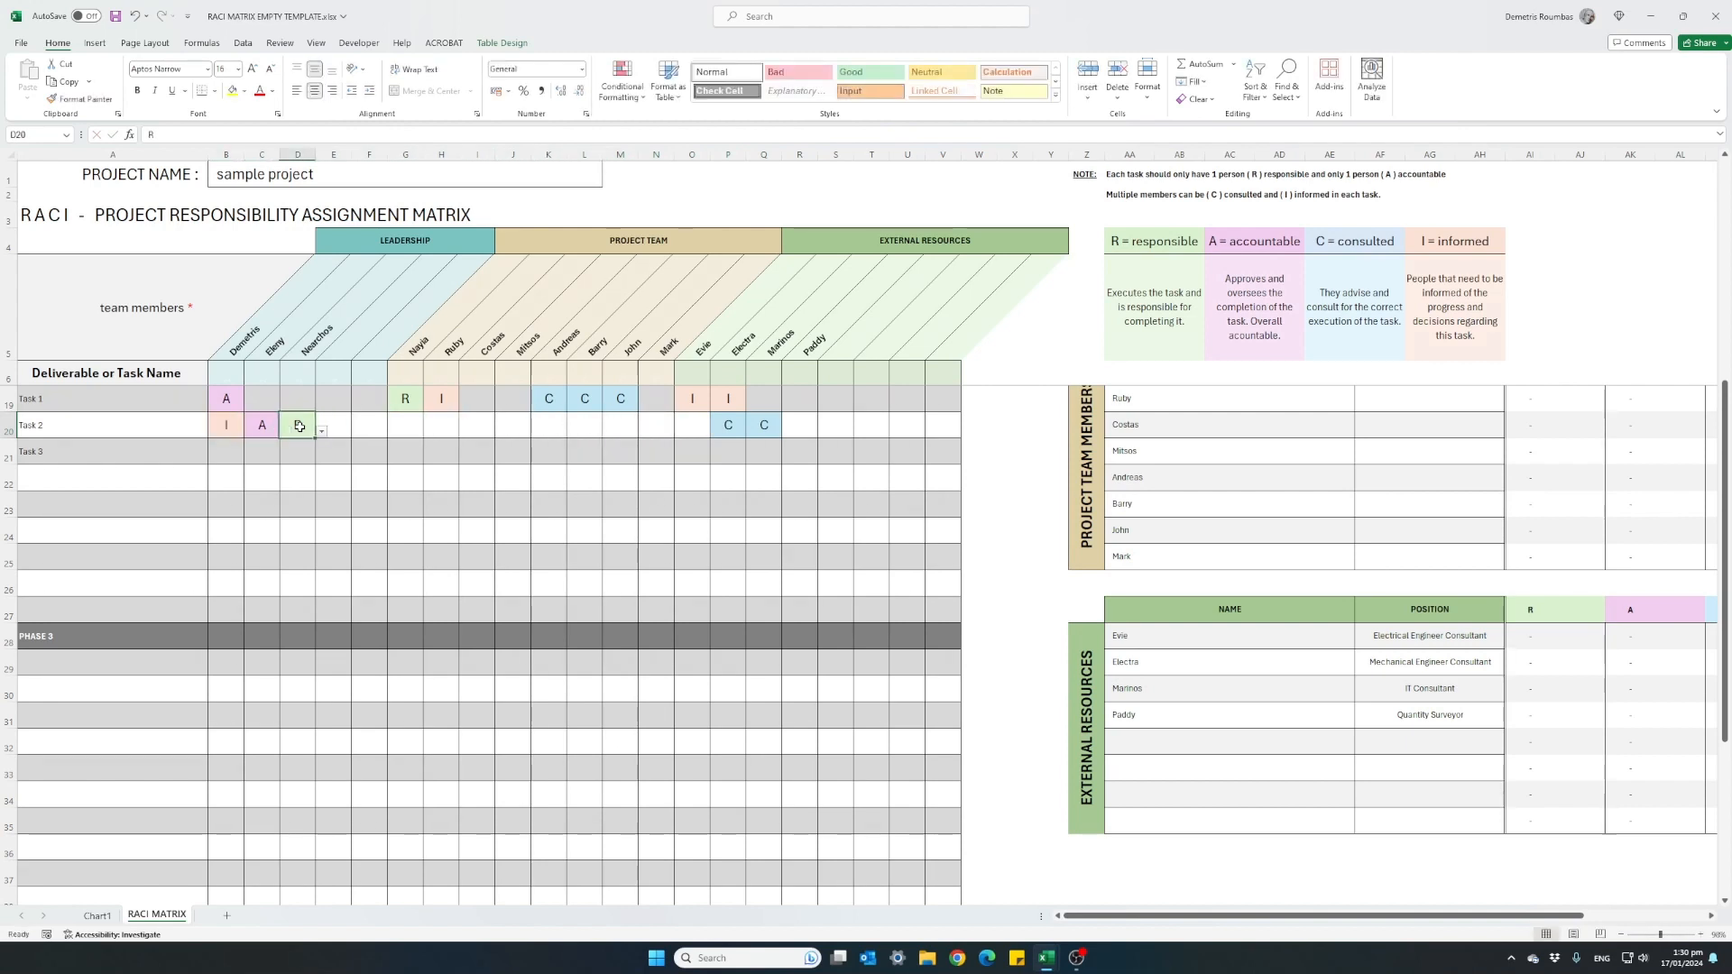
Fill the remaining Task 2 assignments with I, in E20 through O20 and in R20
key("Right")
key("Right")
key("Right")
type("I")
key("Right")
type("I")
key("Right")
type("I")
key("Right")
type("I")
key("Right")
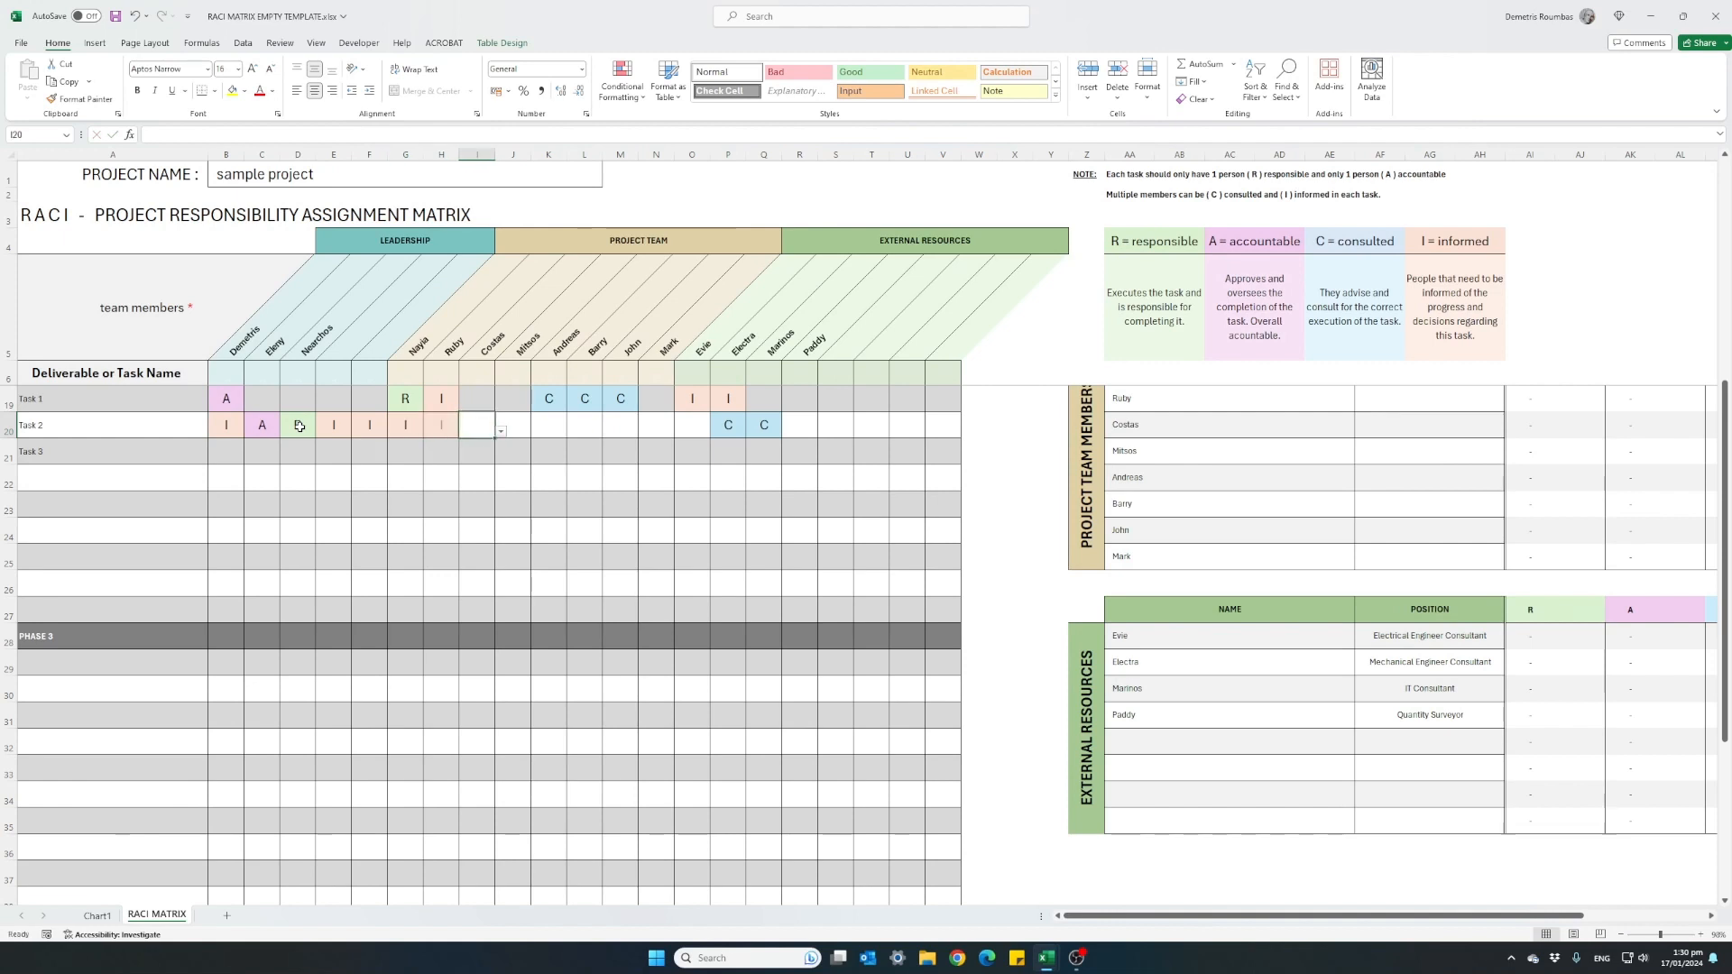
type("I")
key("Right")
type("I")
key("Right")
key("I")
key("Right")
key("I")
key("Right")
type("I")
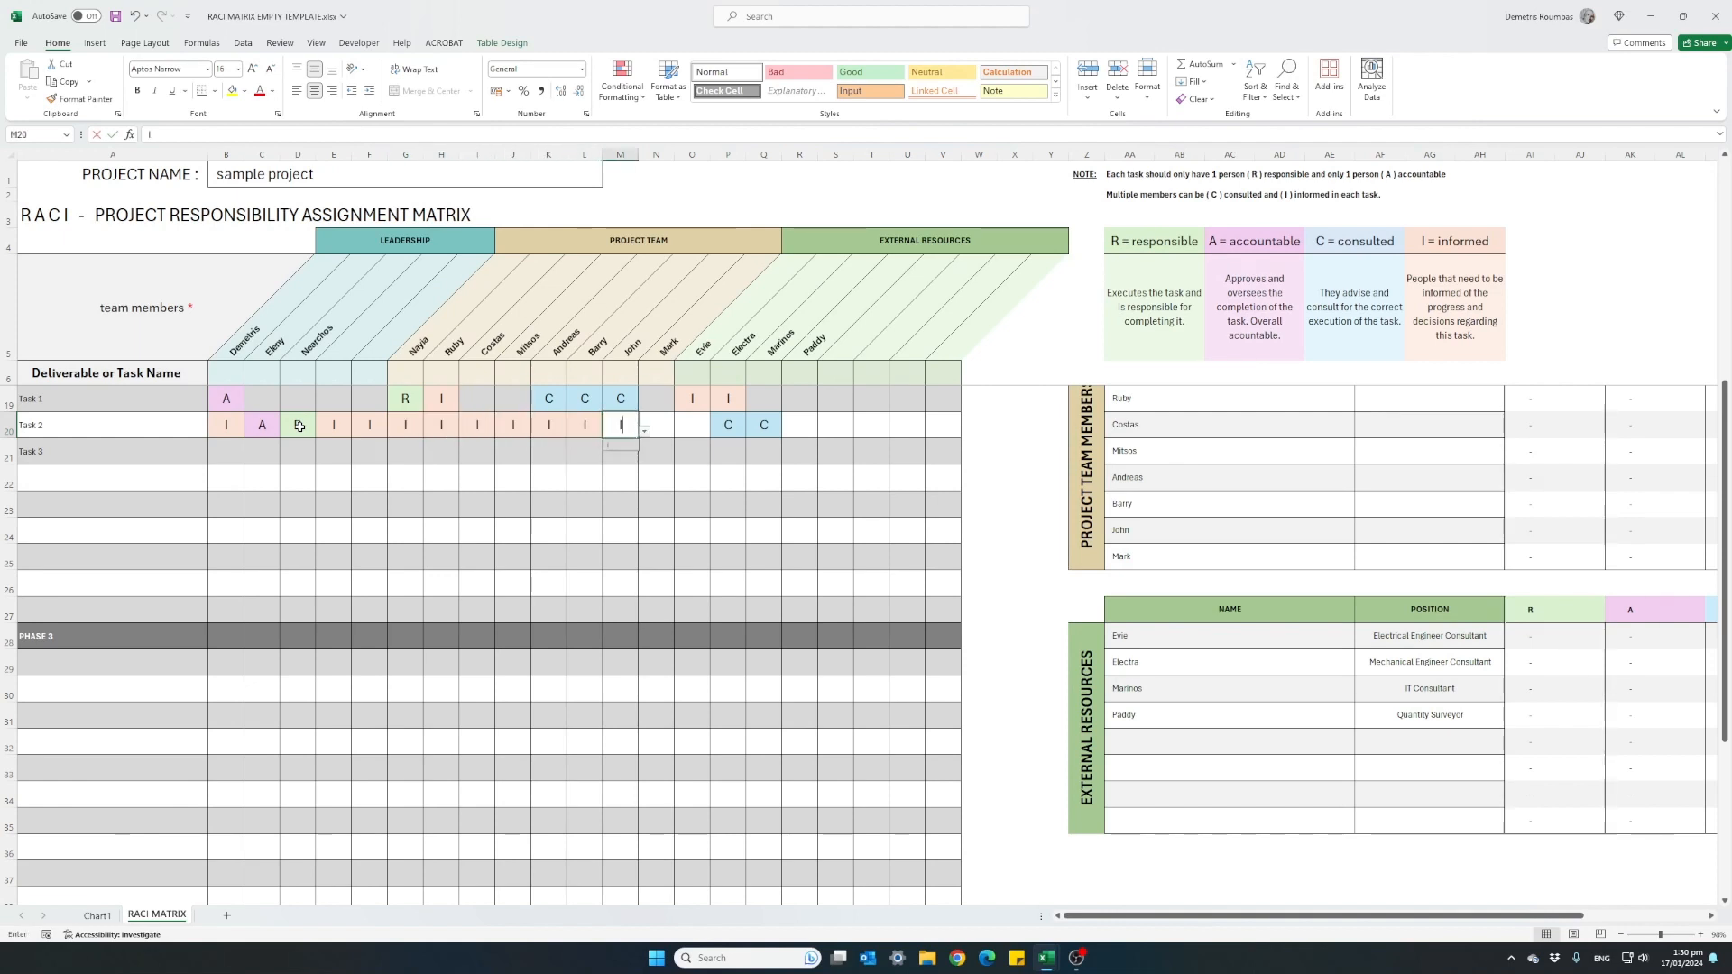
key("Right")
type("I")
key("Right")
type("I")
key("Right")
key("Right")
key("Right")
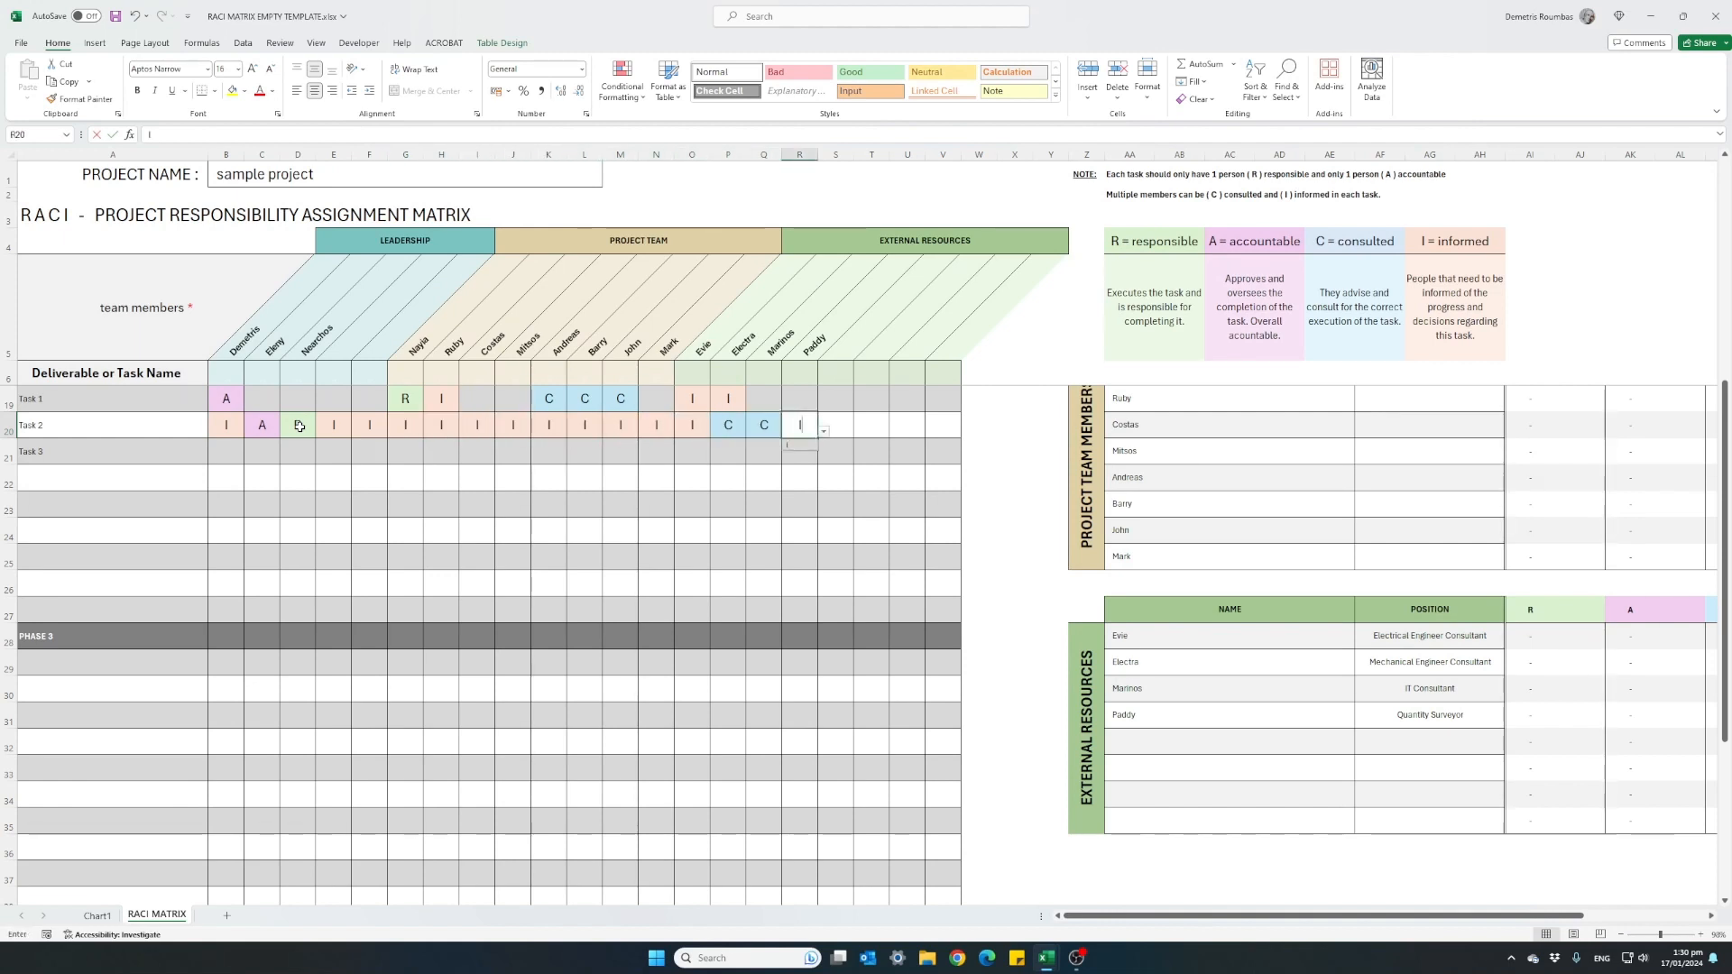
type("I")
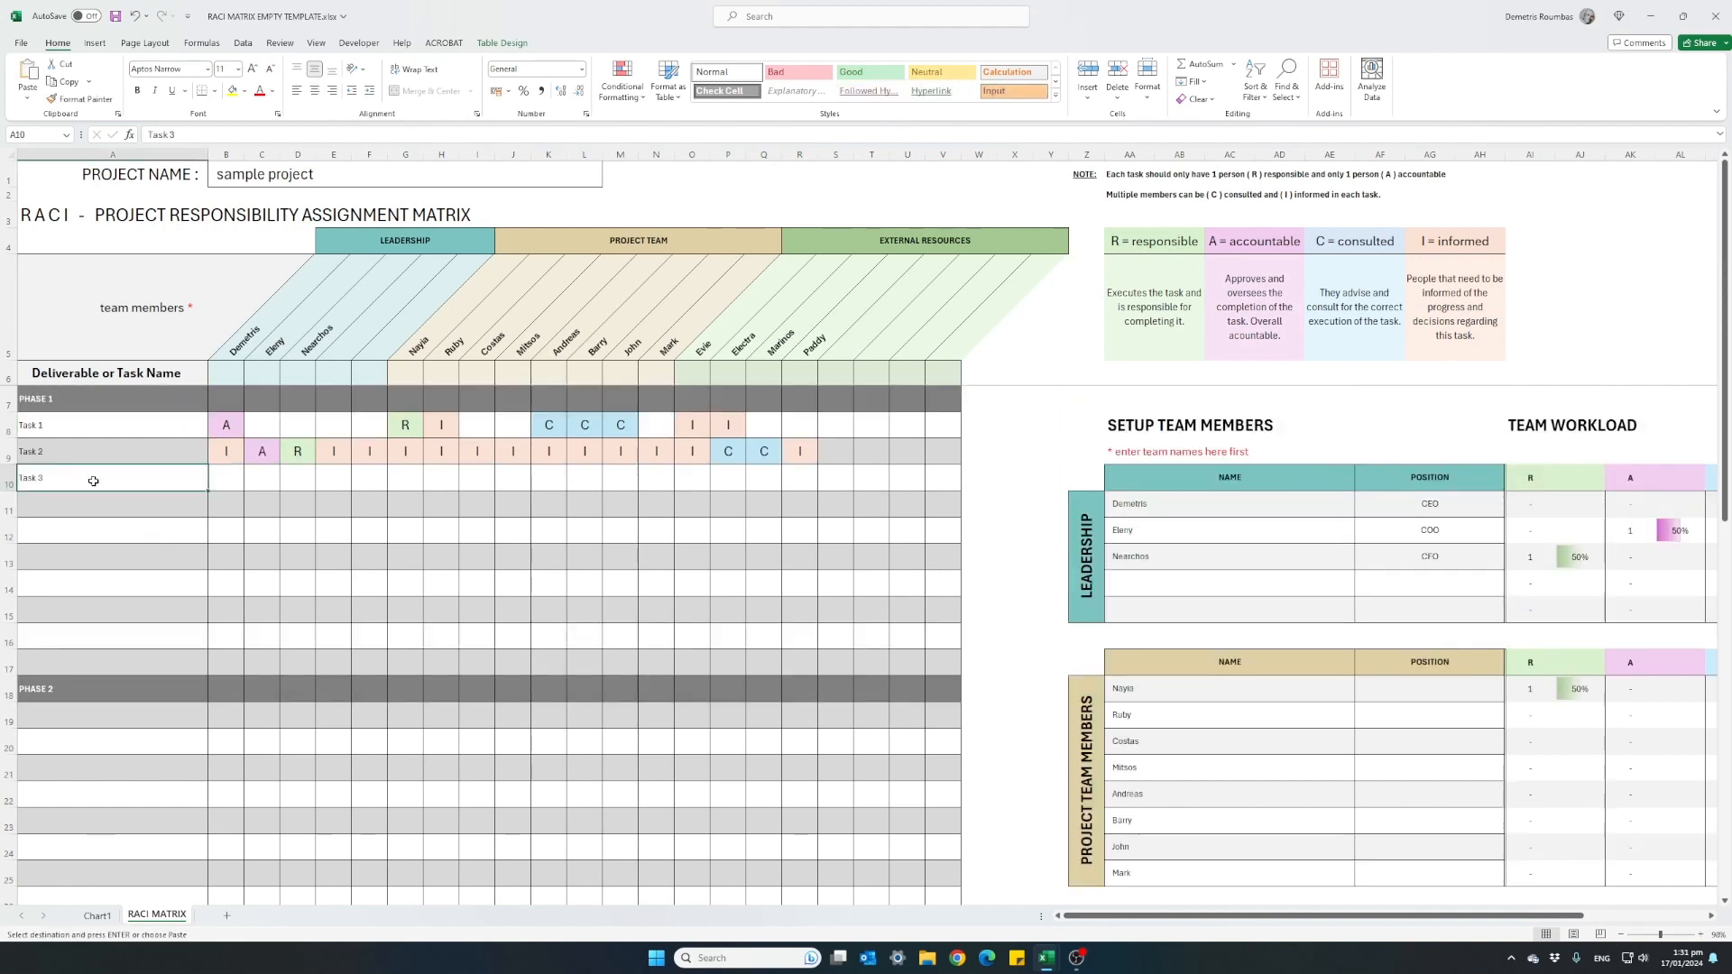
Paste the prepared assignment rows for Tasks 4 to 6 under Phase 1 from A10 and for Tasks 7 to 9 under Phase 2 from A19
key("ctrl+v")
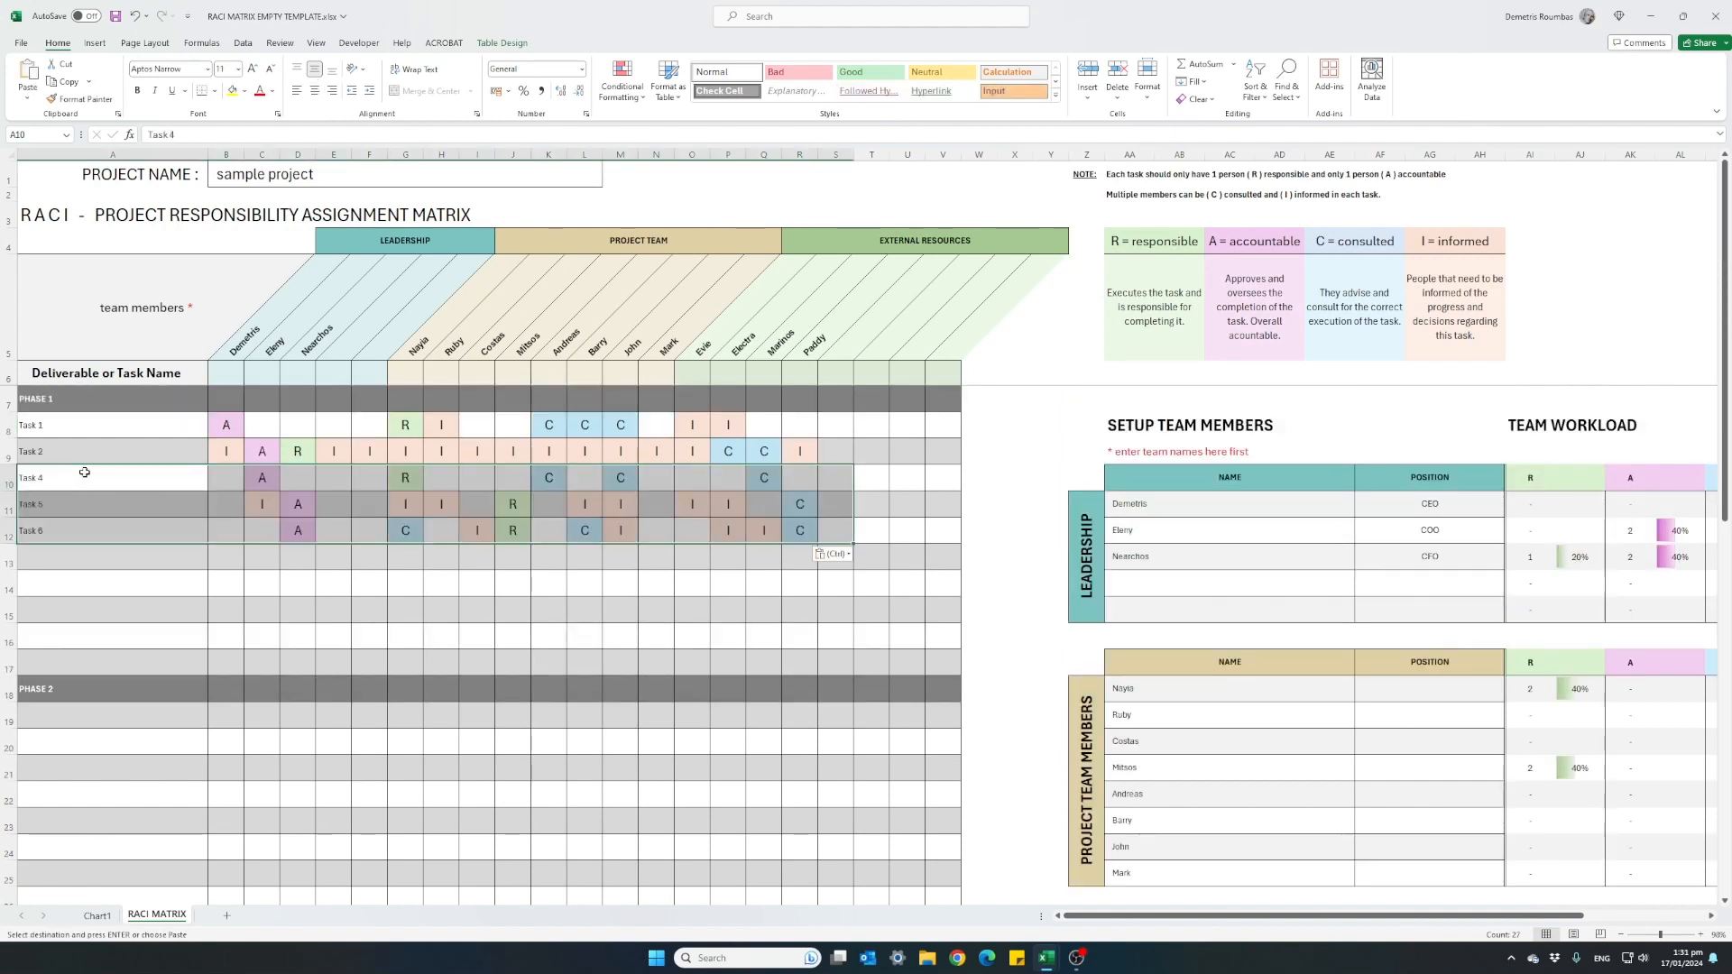
scroll(189, 637, "down", 1)
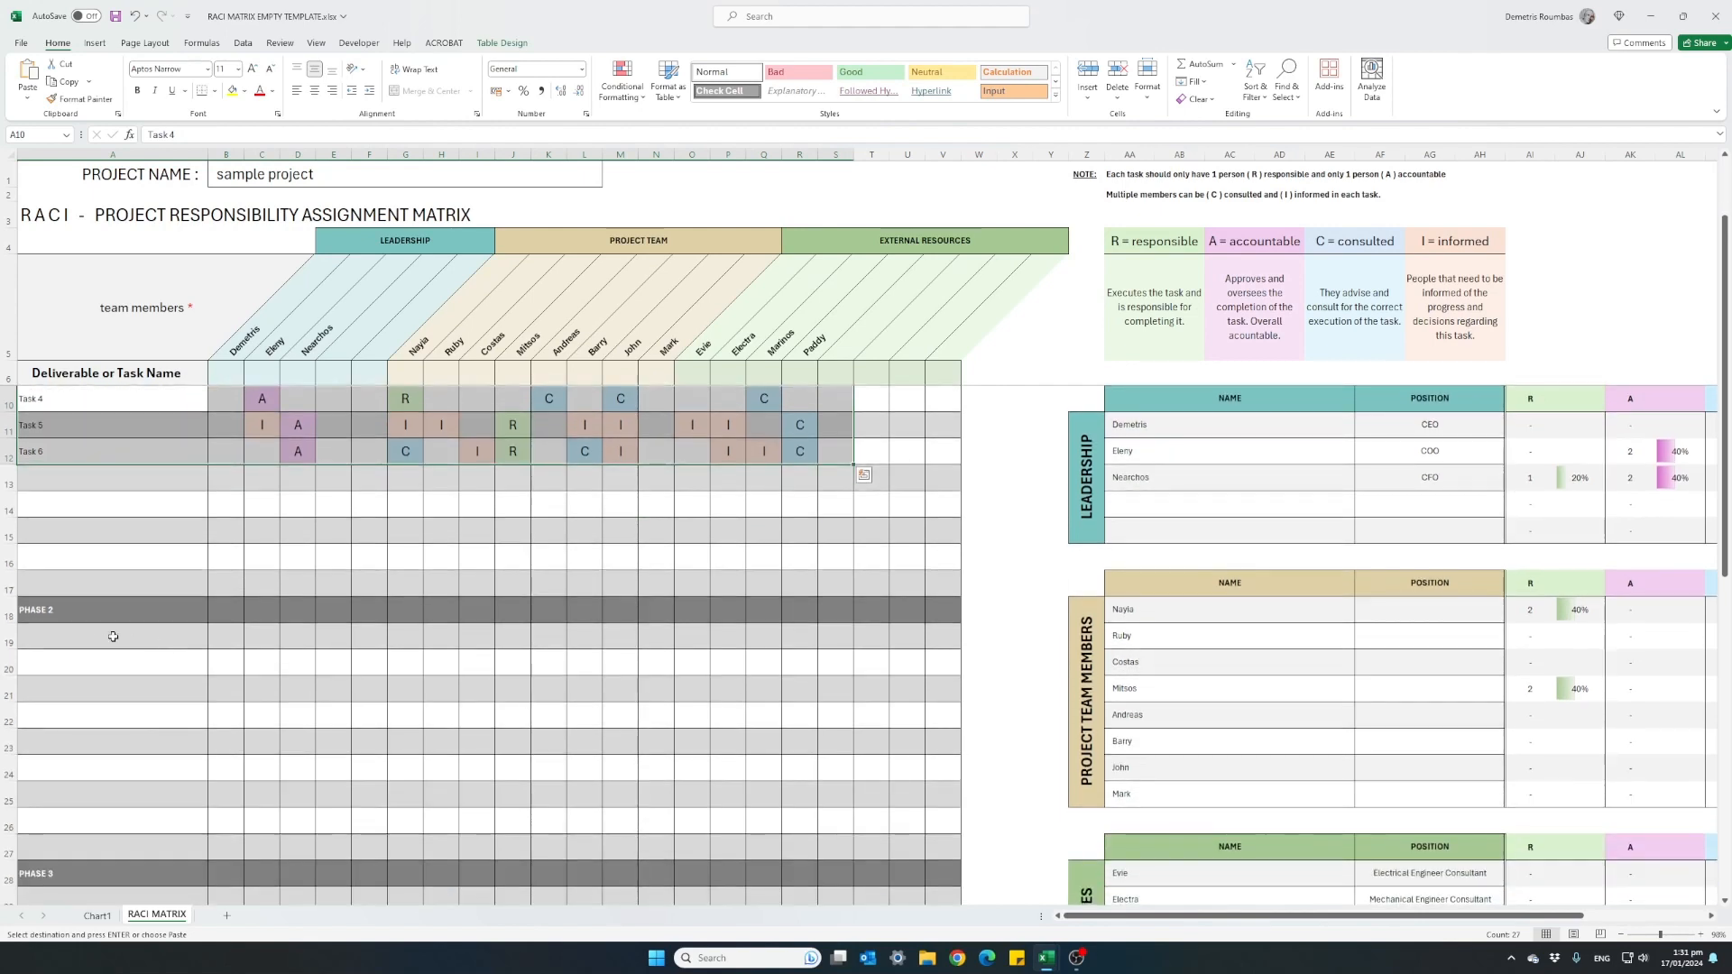
left_click(82, 637)
type("Task 7\tI\tC\tC\t\t\tA\tR\tI\tI\tC\tI\t\t\tI\t\tC\t\t Task 8\tC\tI\tA\t\t\tC\t\t\tI\tR\t\tC\t\tI\tI\tI\tC\t Task 9\tA\tR\tC\t\t\tI\tI\tC\tC\t\t\tI\t\t\t\t\tI")
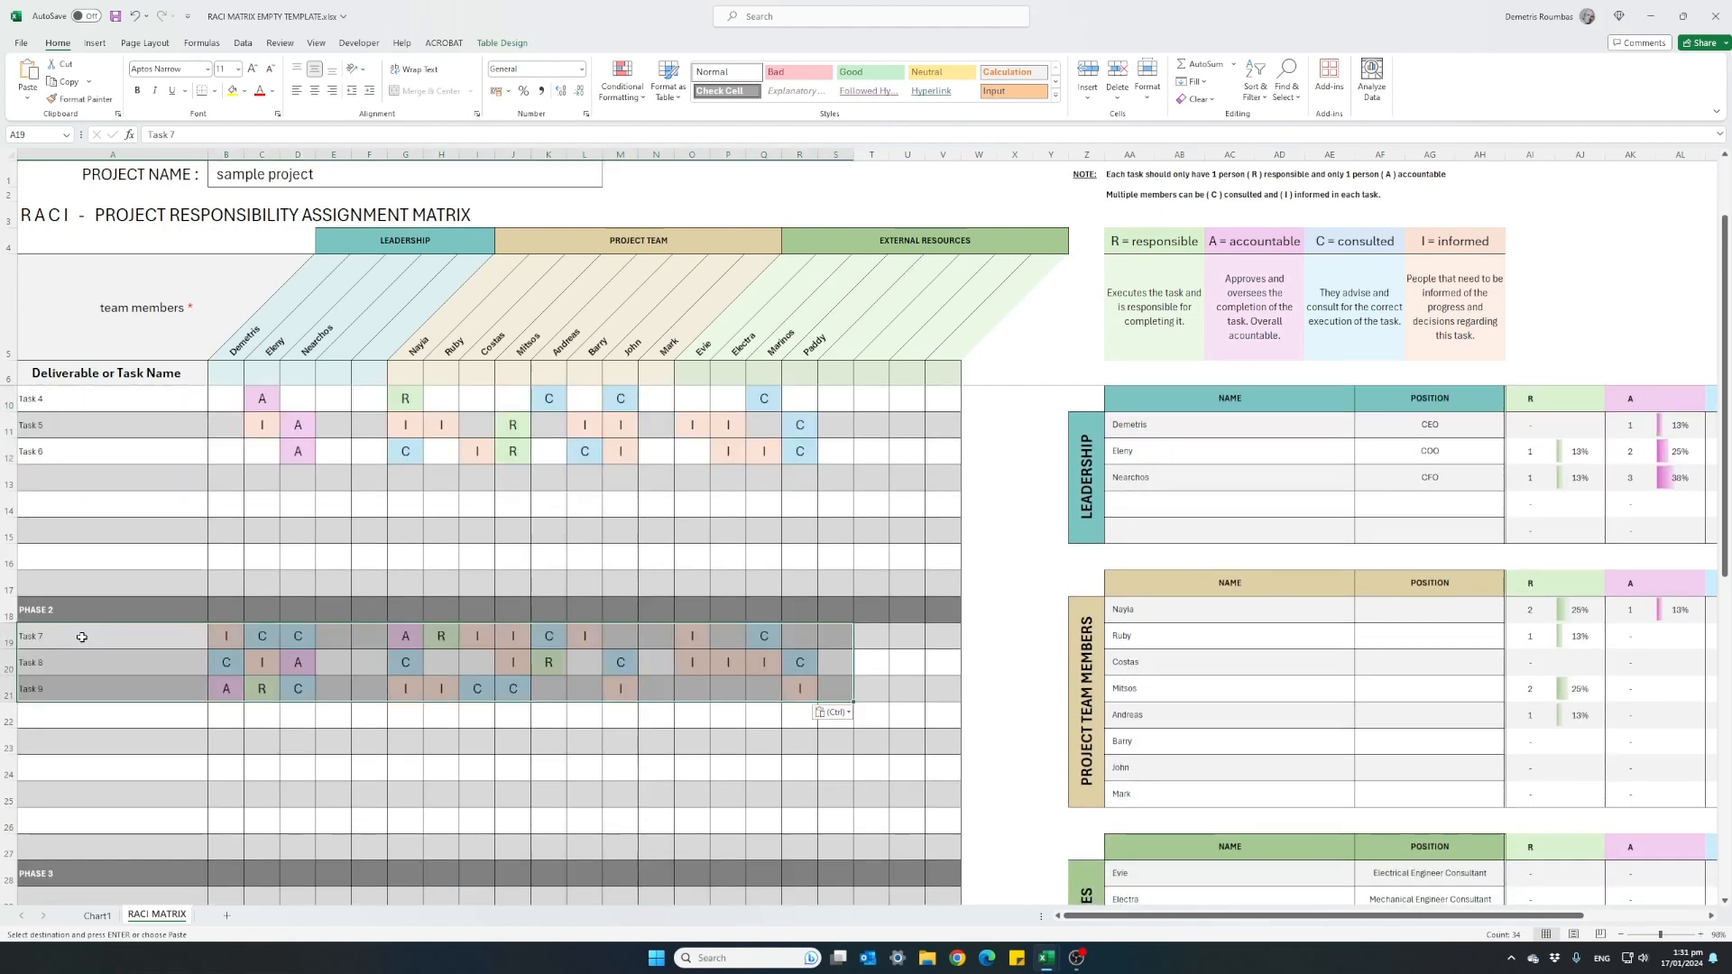
Paste the prepared assignment rows for Task 10 and Task 11 under Phase 3, starting at A29
scroll(84, 641, "down", 2)
scroll(86, 644, "down", 2)
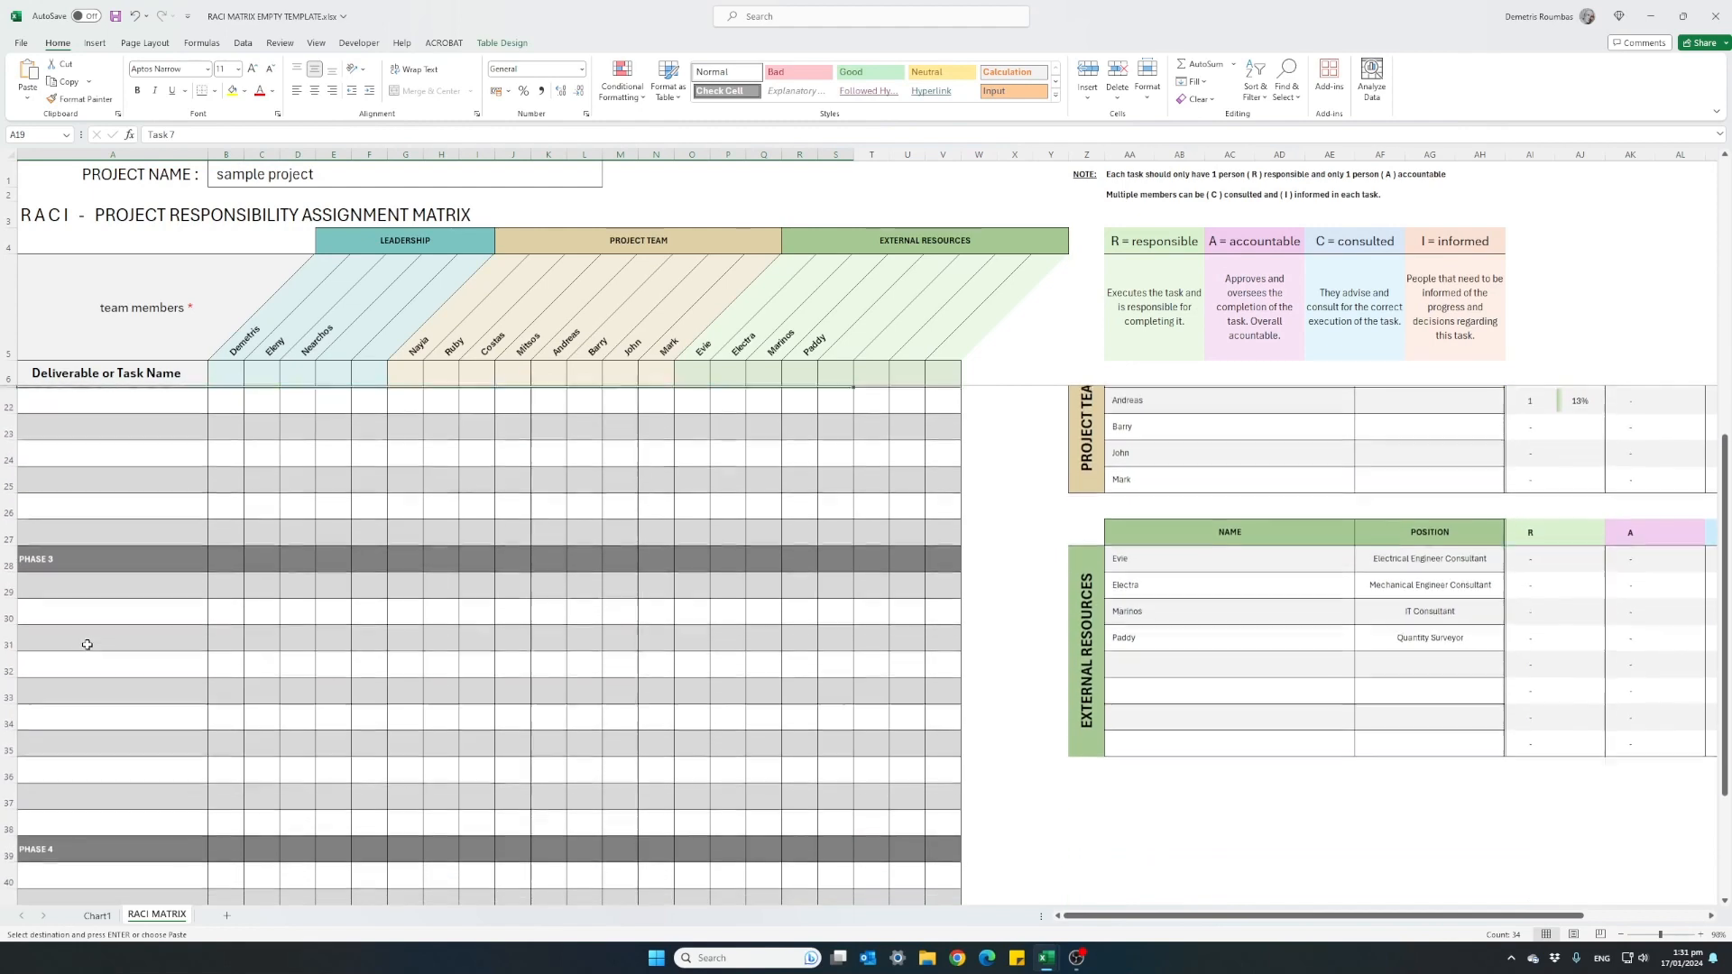
left_click(111, 583)
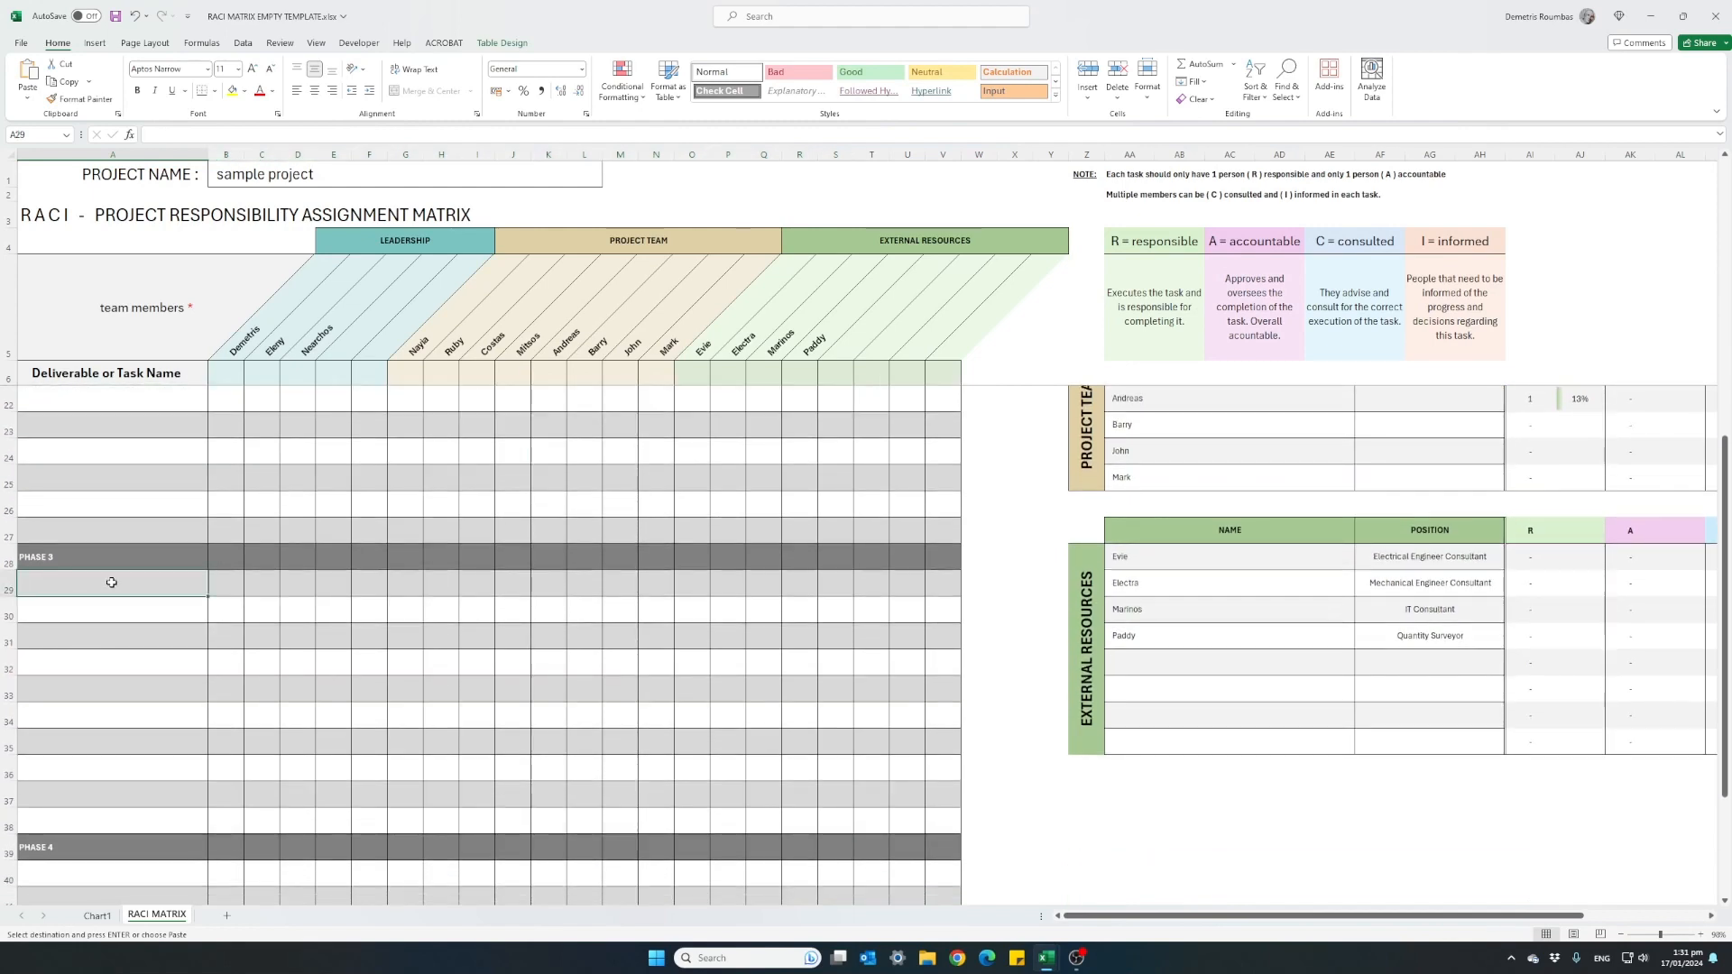
key("ctrl+v")
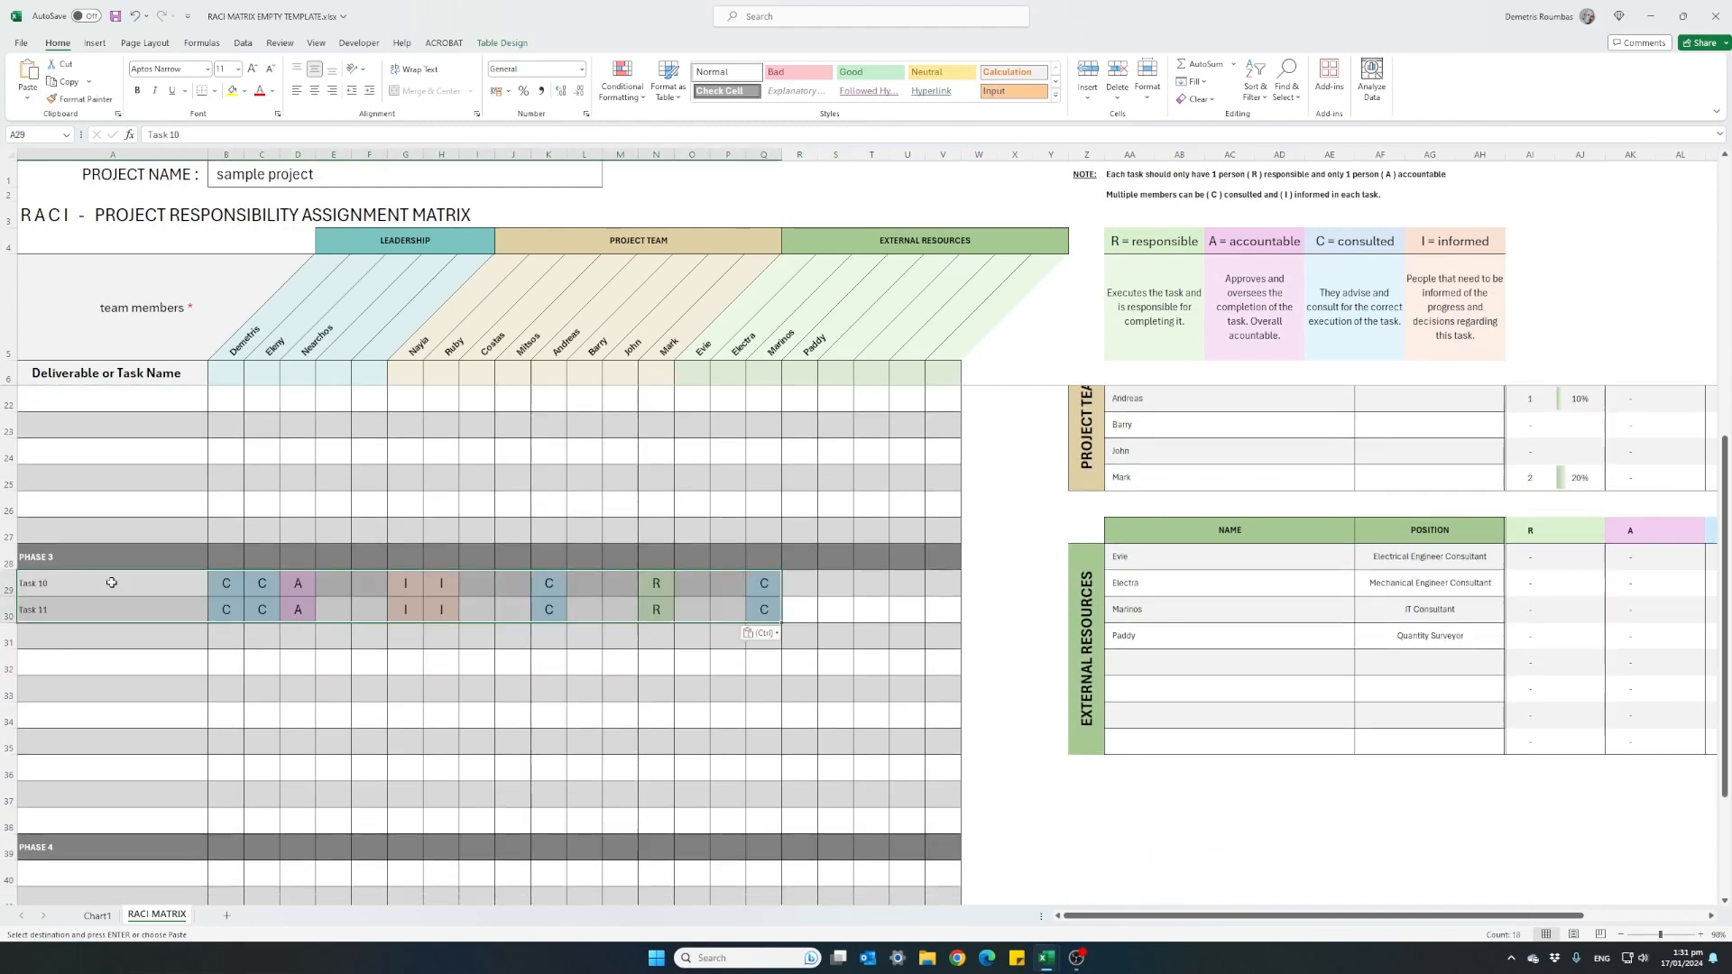
Examine the Team Workload R, A, C and I columns for the leadership and project team members
scroll(111, 582, "up", 5)
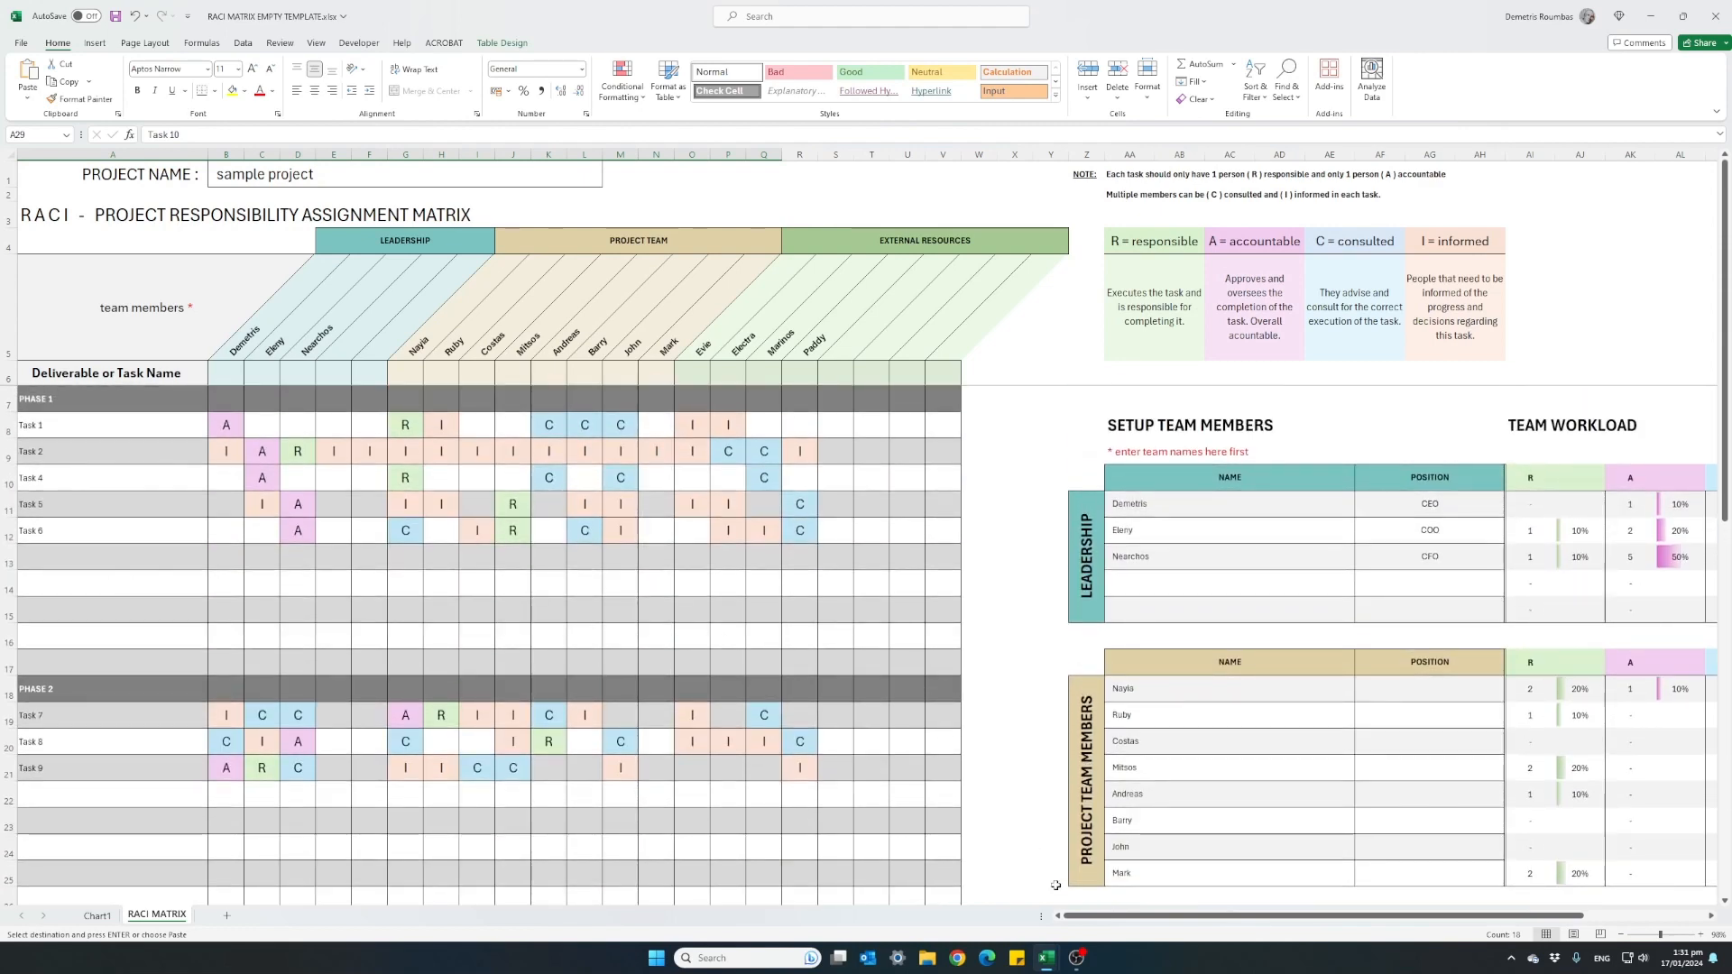
left_click_drag(1104, 917, 1219, 925)
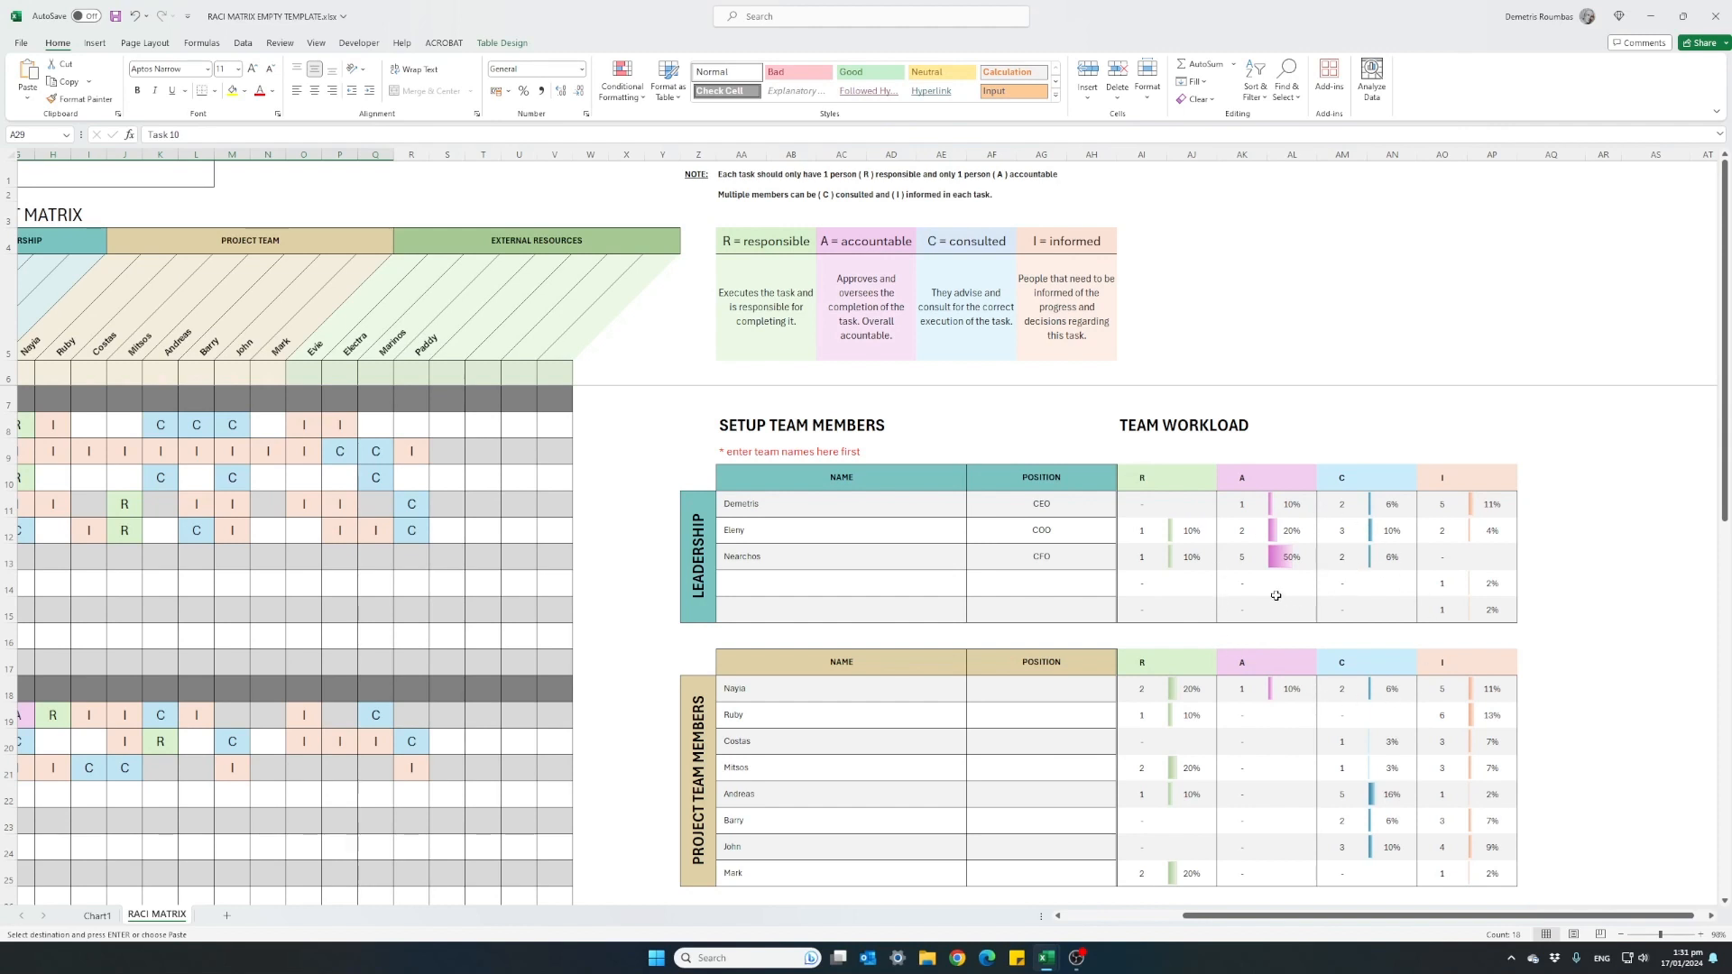
Examine the Team Workload columns from the leadership table down to the external resources table
scroll(997, 604, "down", 1)
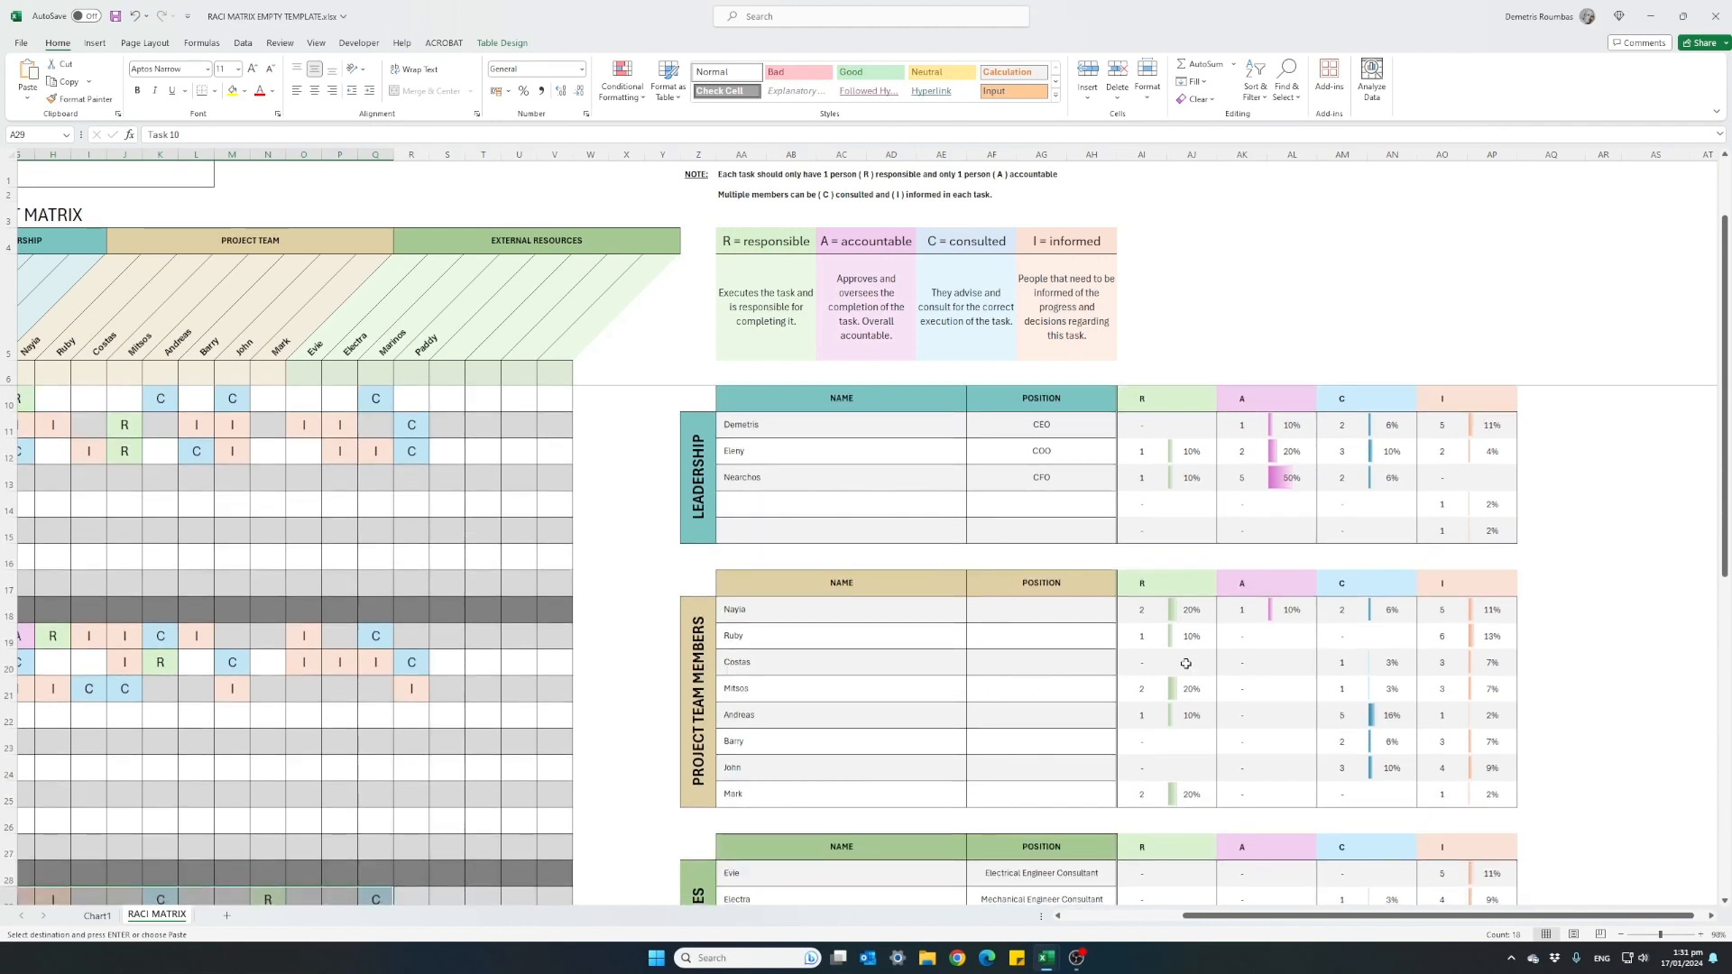
scroll(1195, 662, "up", 1)
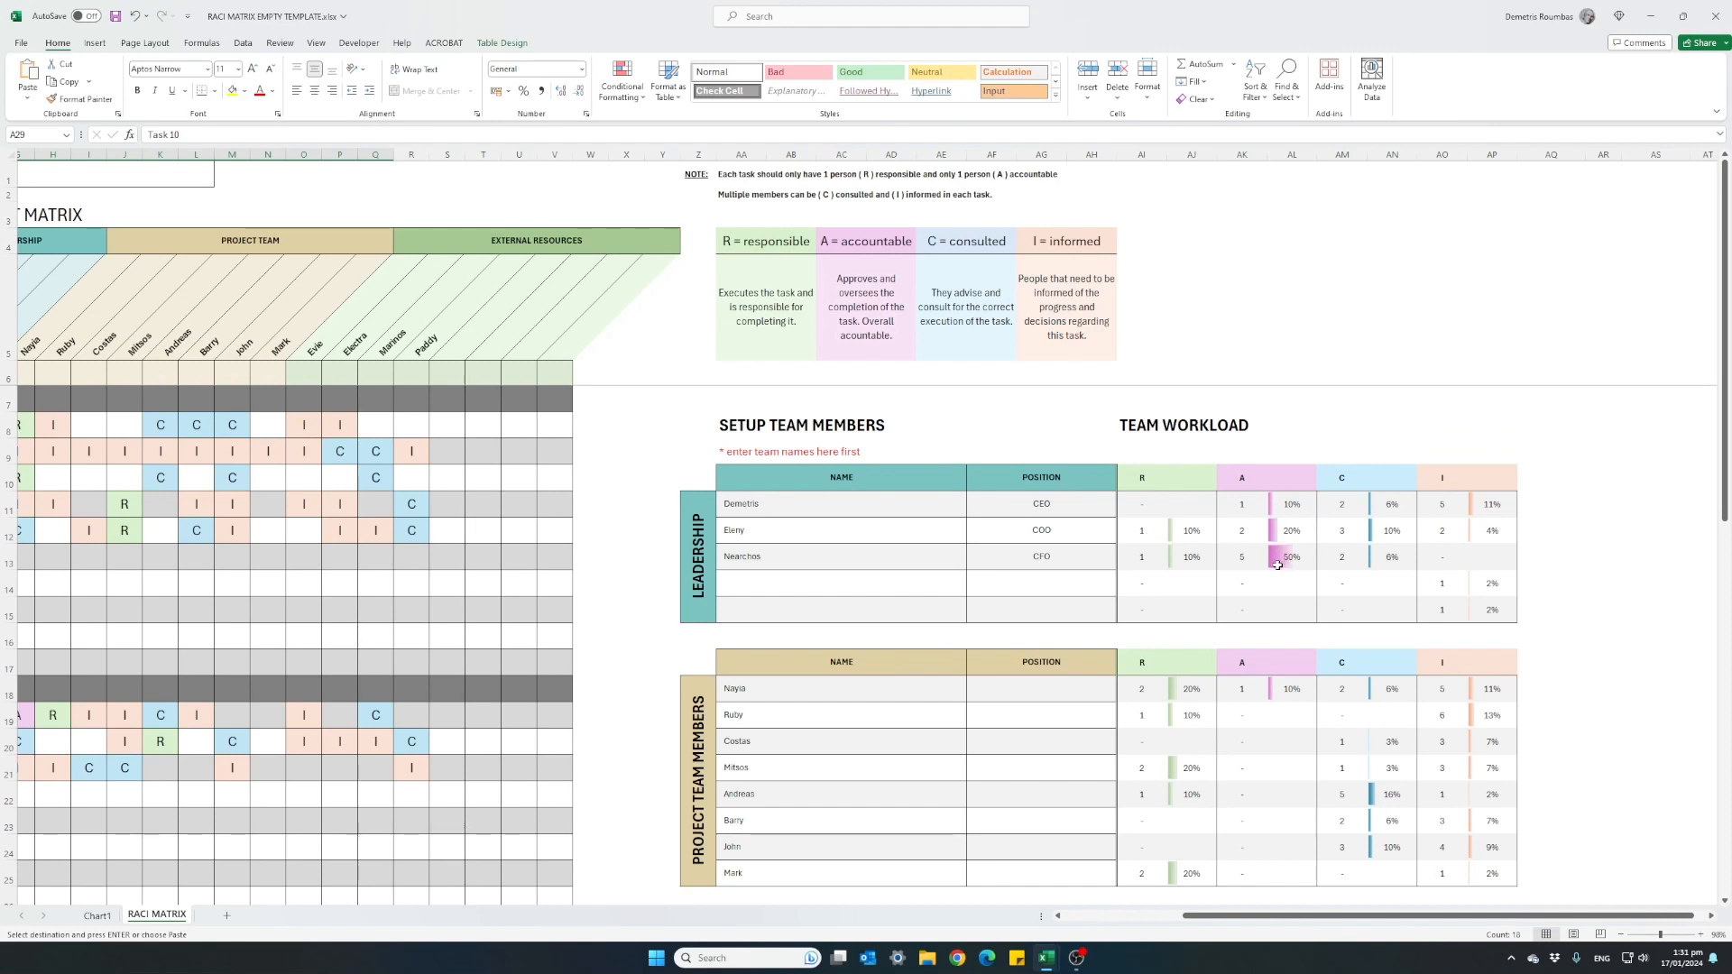
scroll(1277, 568, "down", 3)
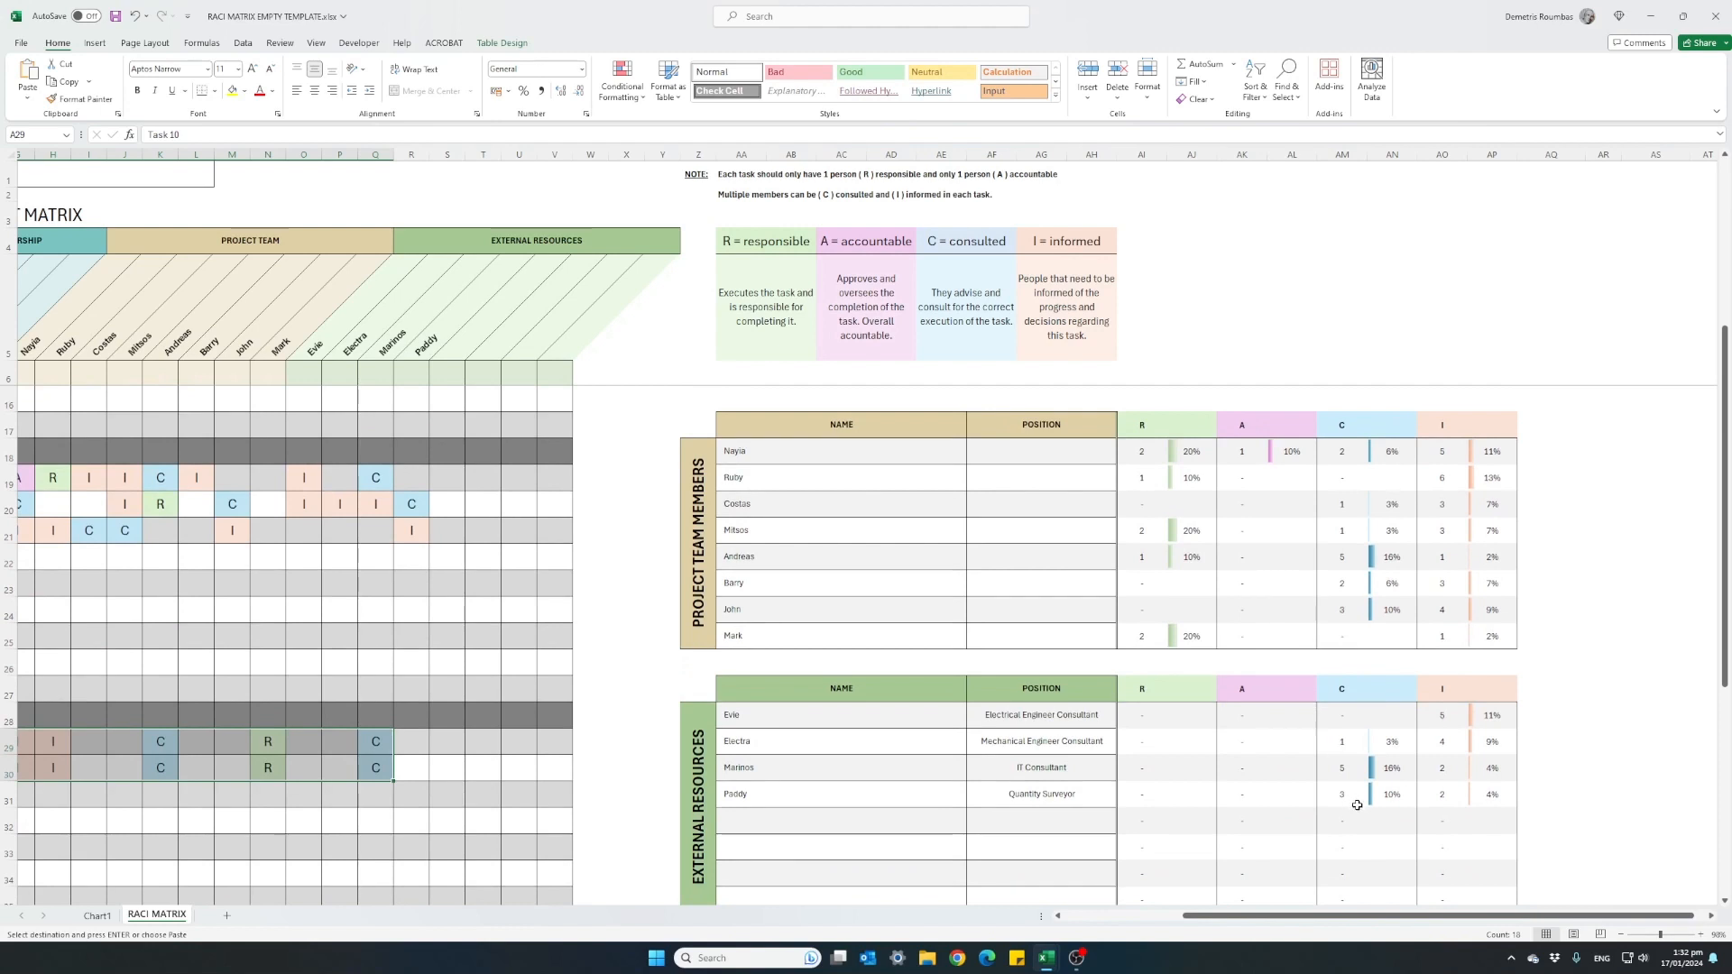
scroll(1356, 804, "up", 2)
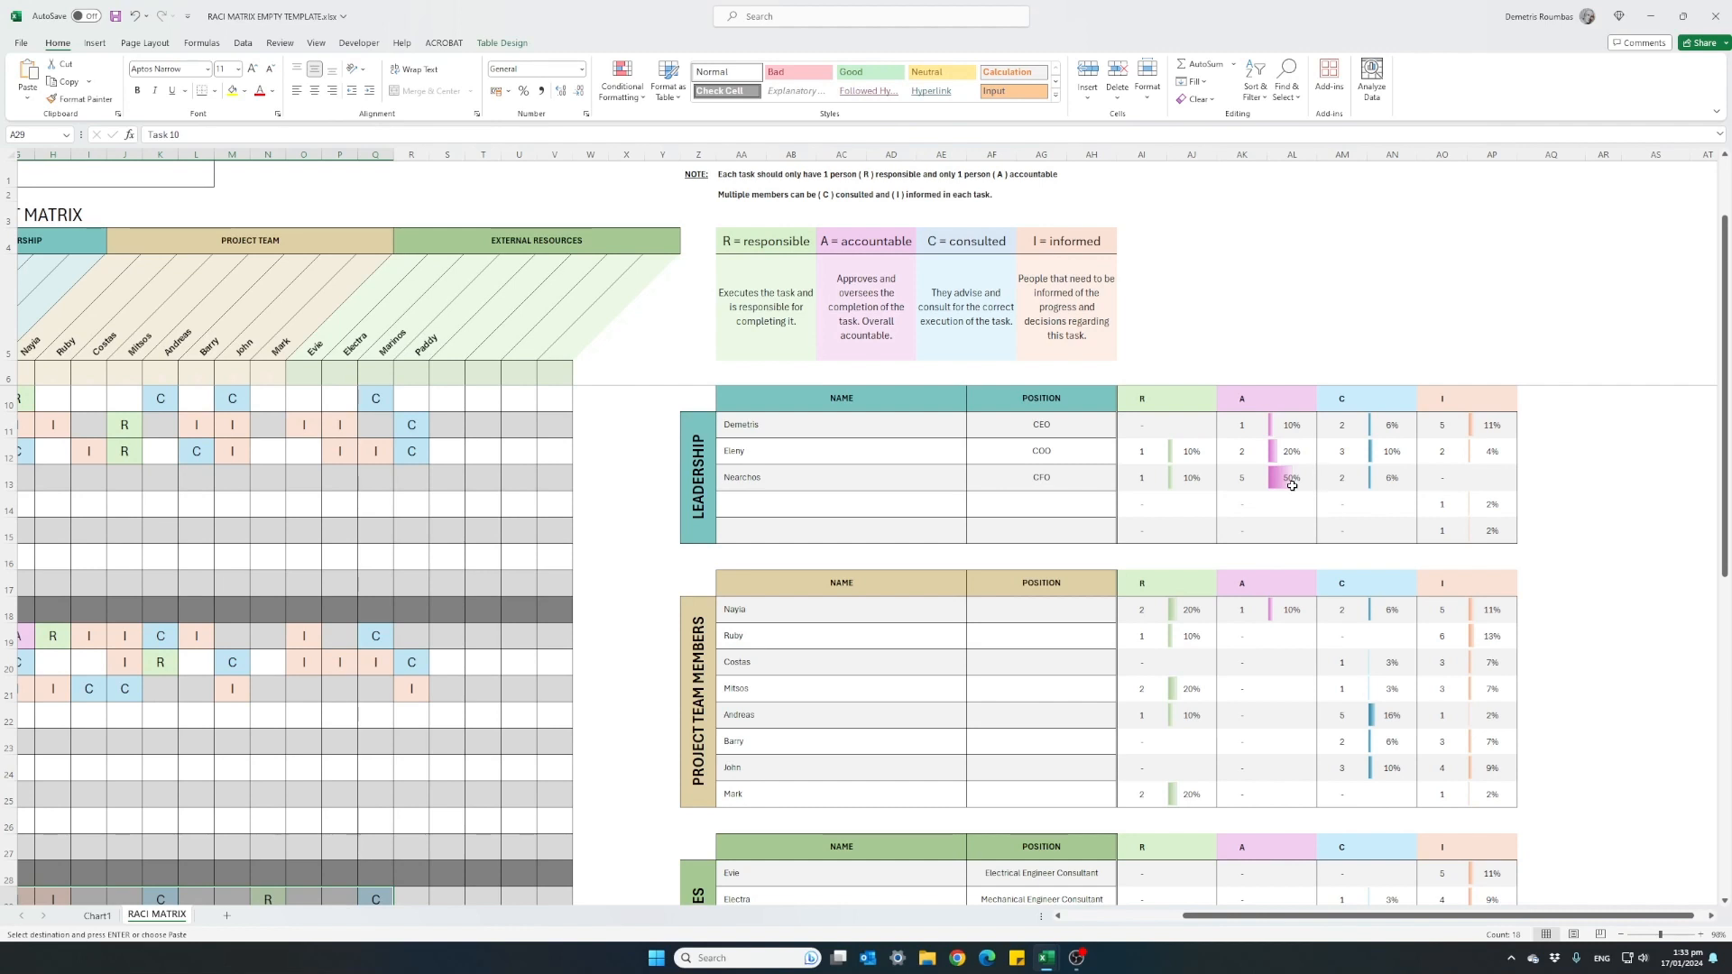
Add the task "Keep RACI matrix updated" under Phase 1 in A13
left_click(1077, 915)
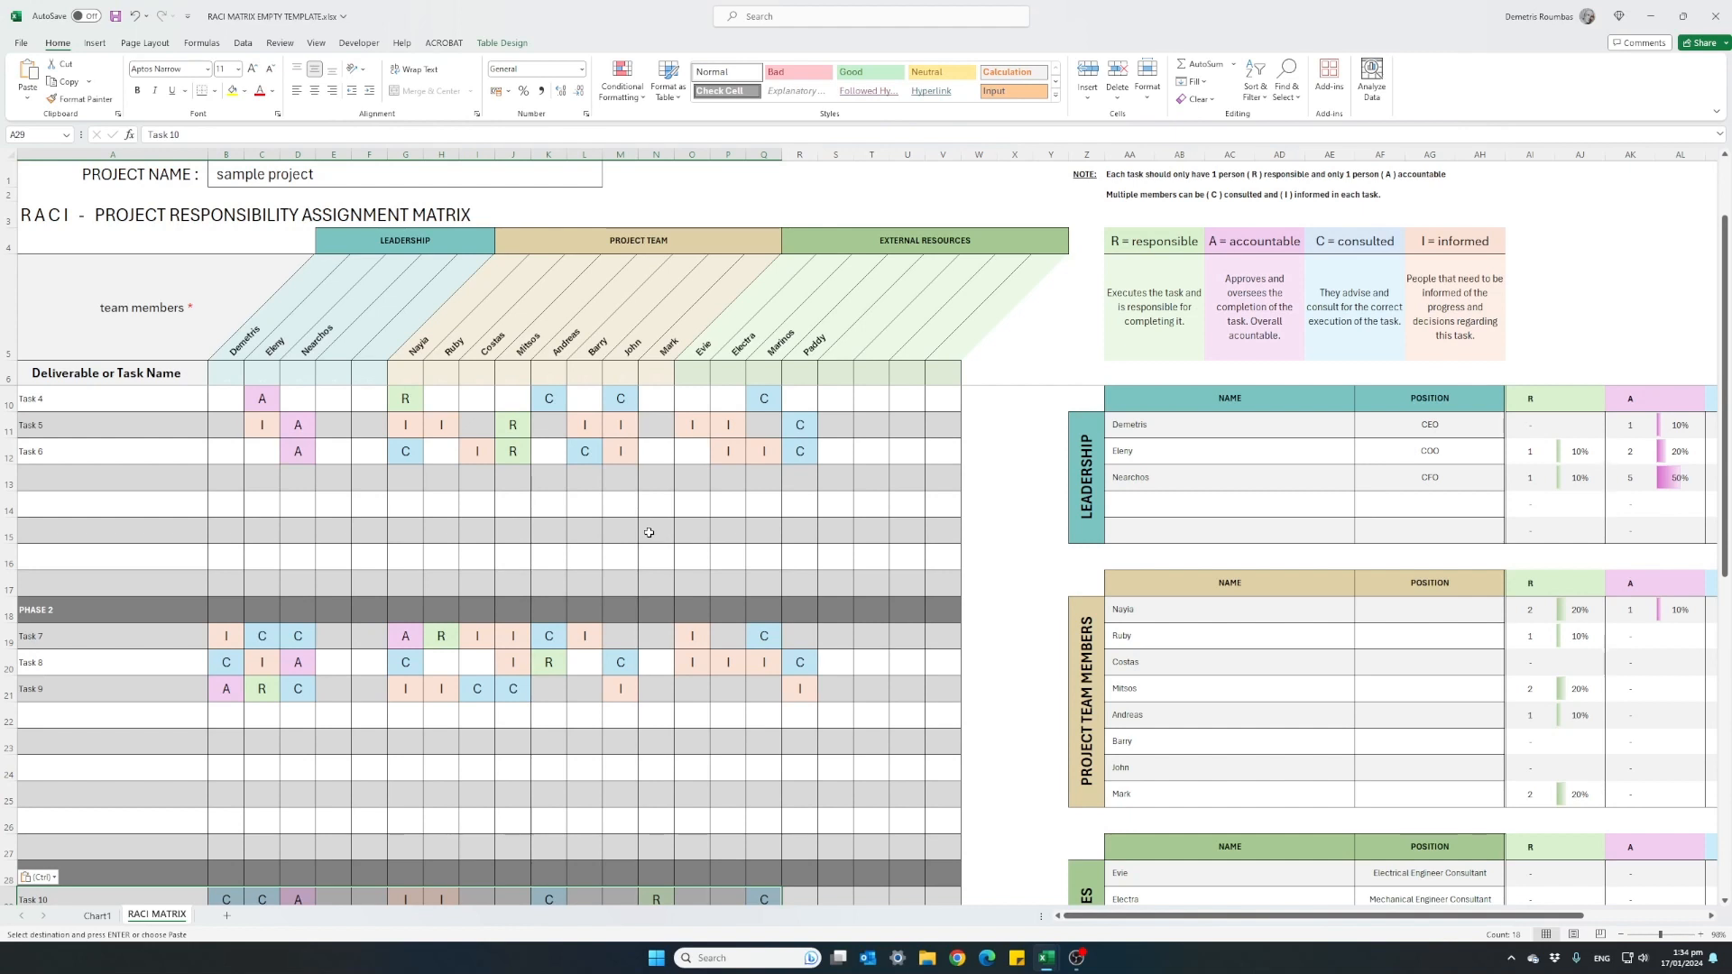
scroll(456, 572, "up", 1)
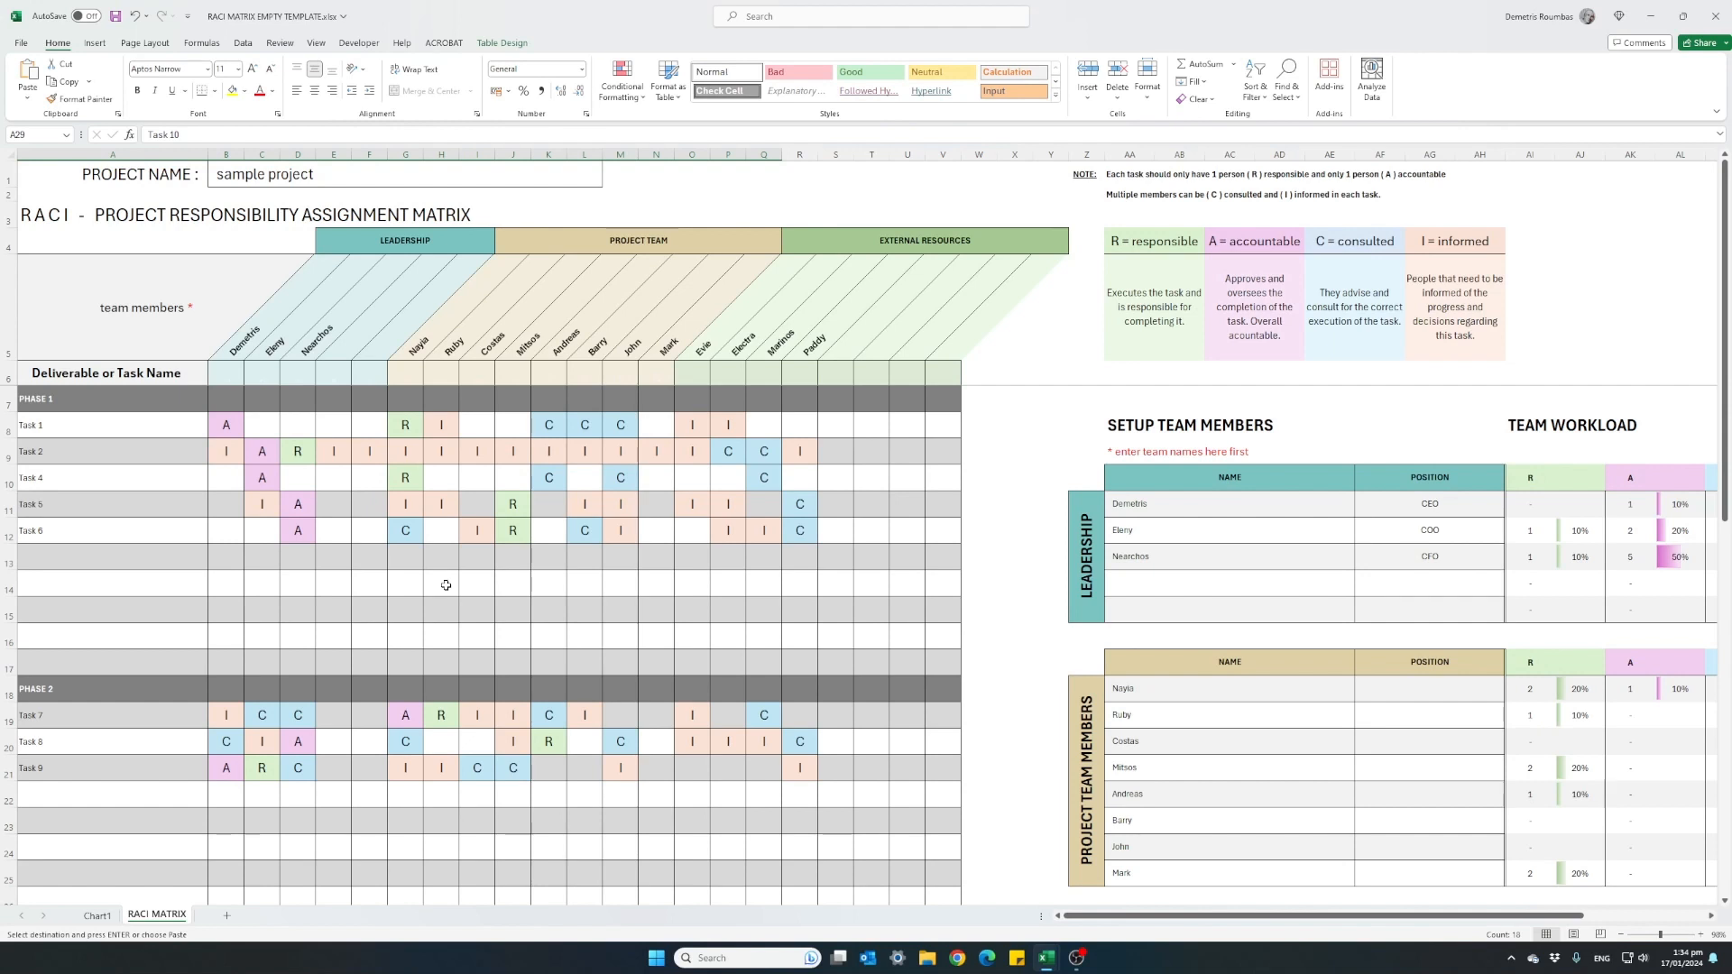
left_click(122, 559)
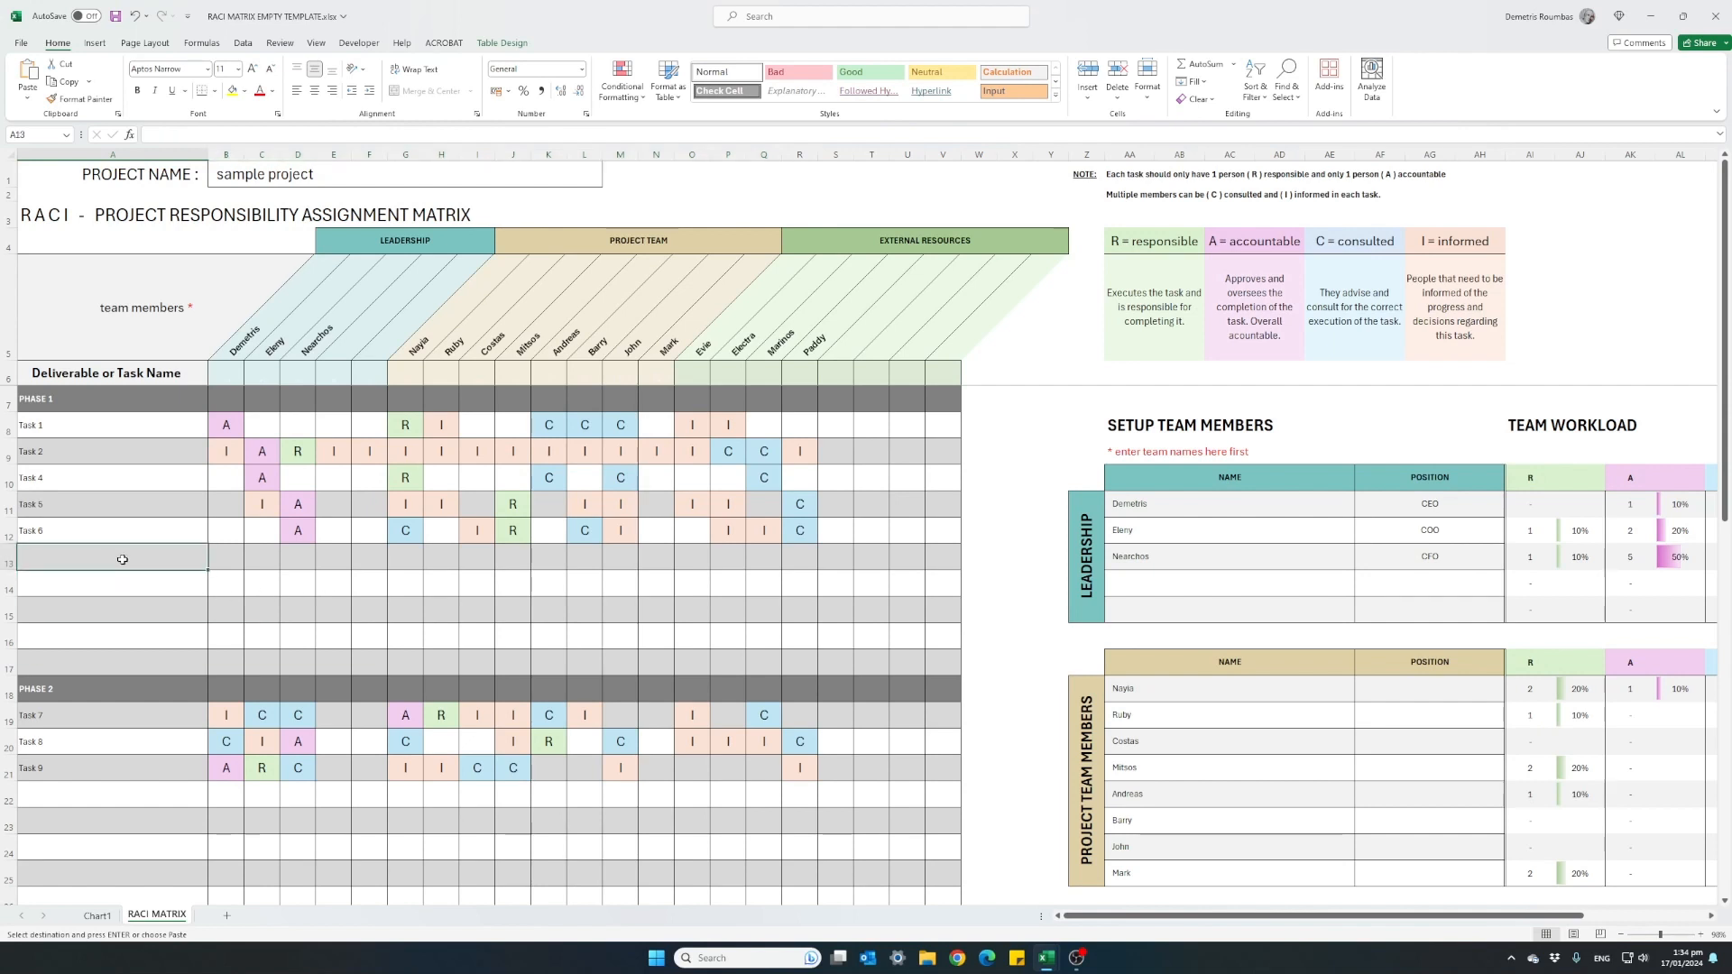
type("kE")
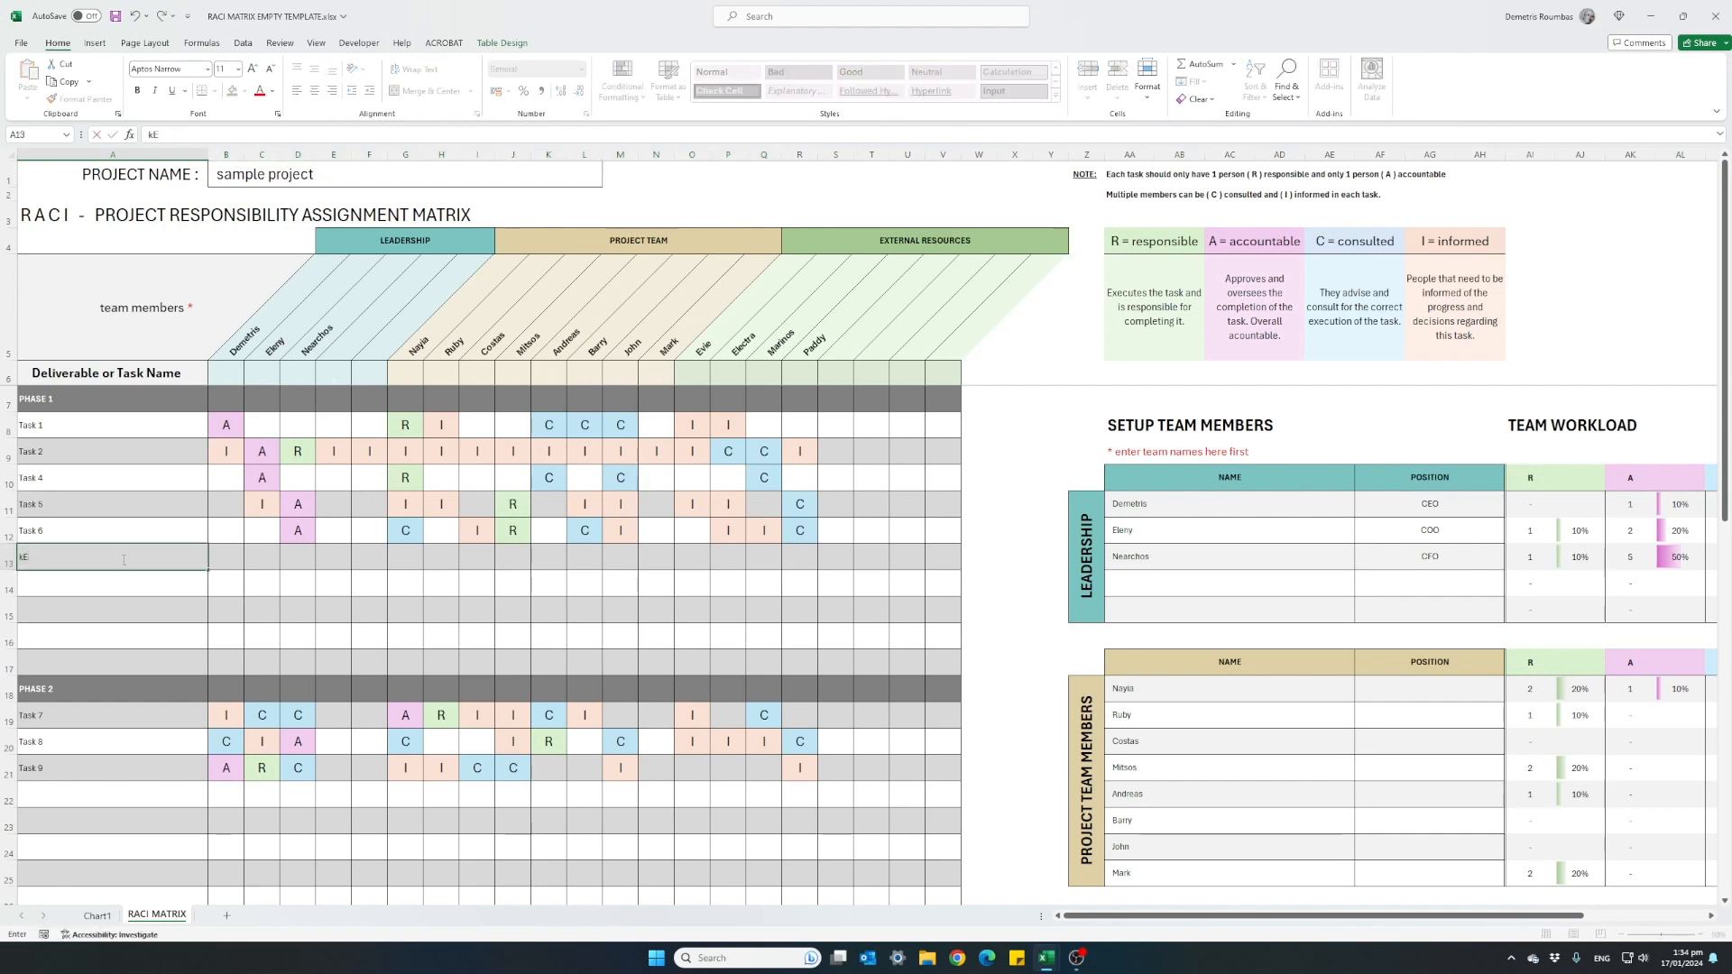
type("EKeep RACI metrix updated")
key("Return")
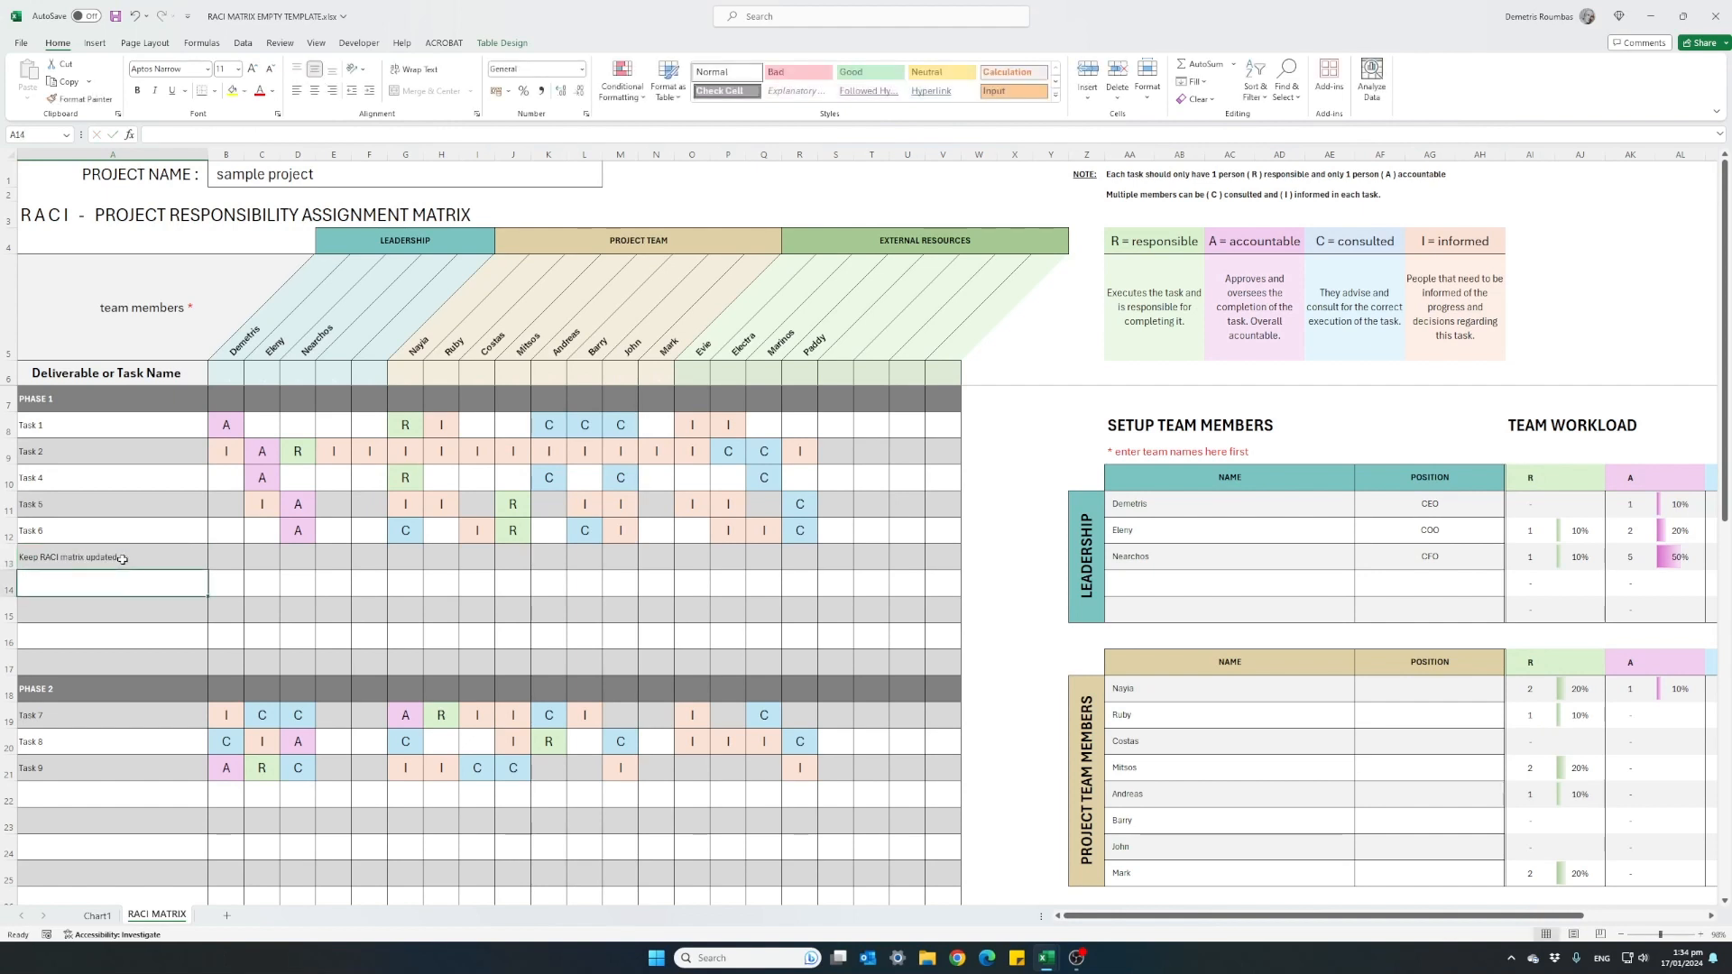
For the "Keep RACI matrix updated" task, assign R in N13 and A in B13
left_click(659, 555)
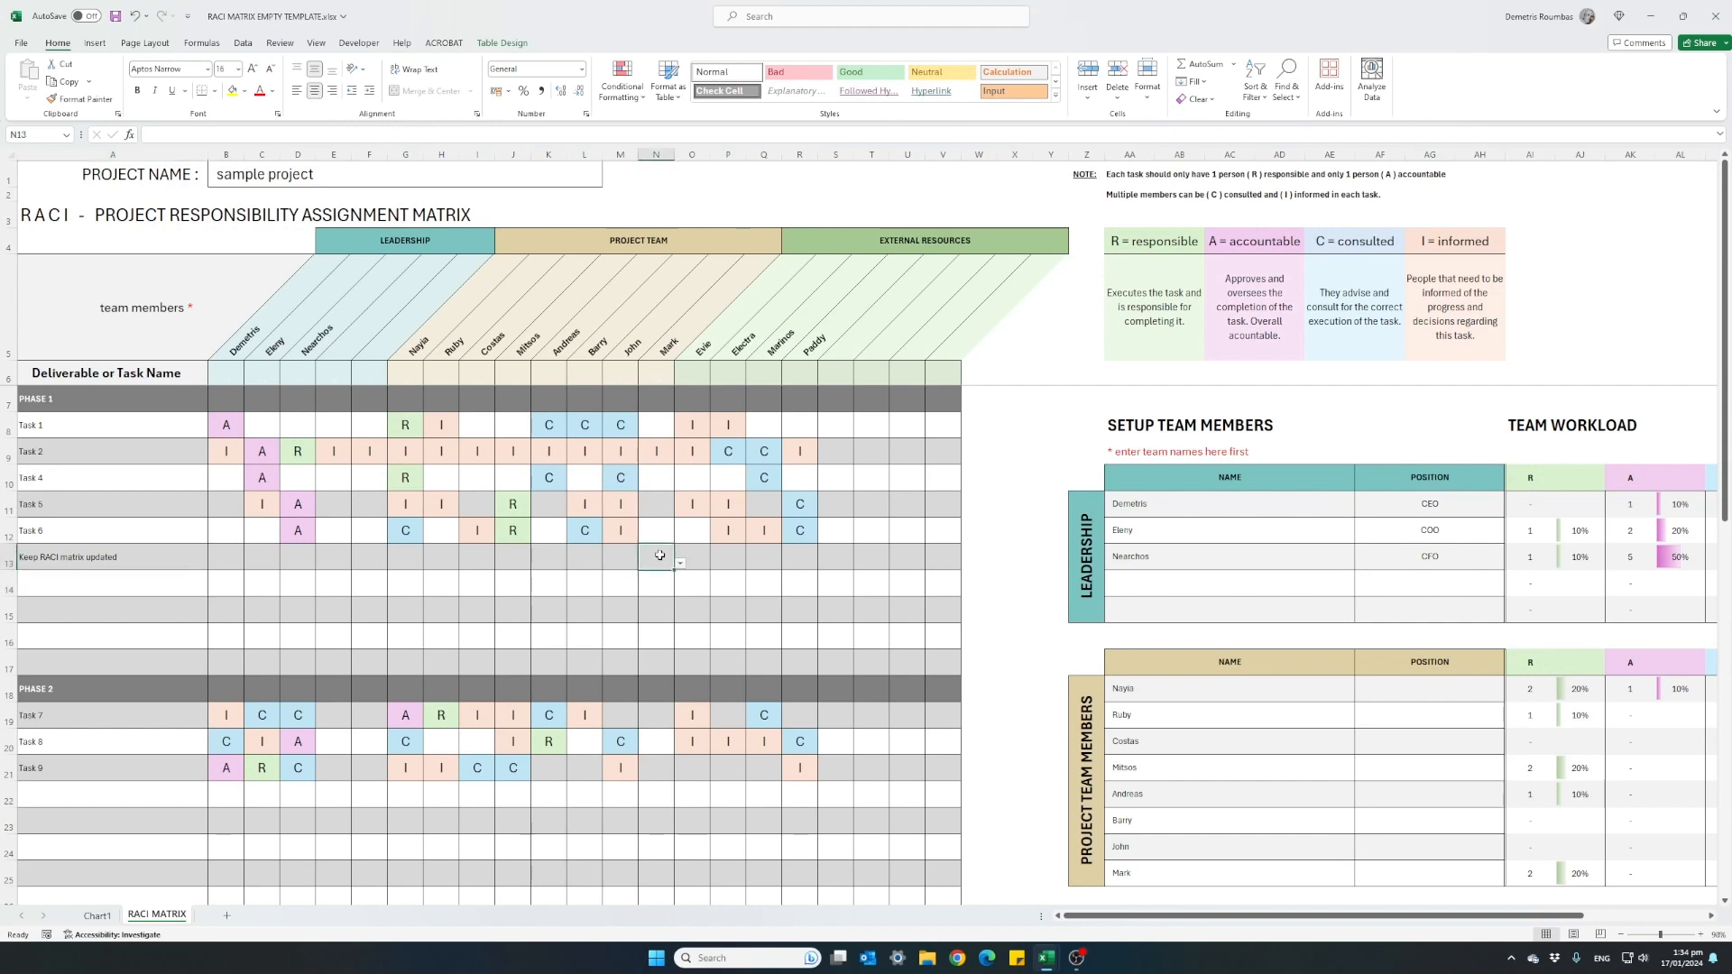
type("R")
key("Left")
key("Left")
key("Left")
key("Left")
key("Left")
key("Left")
key("Left")
key("Left")
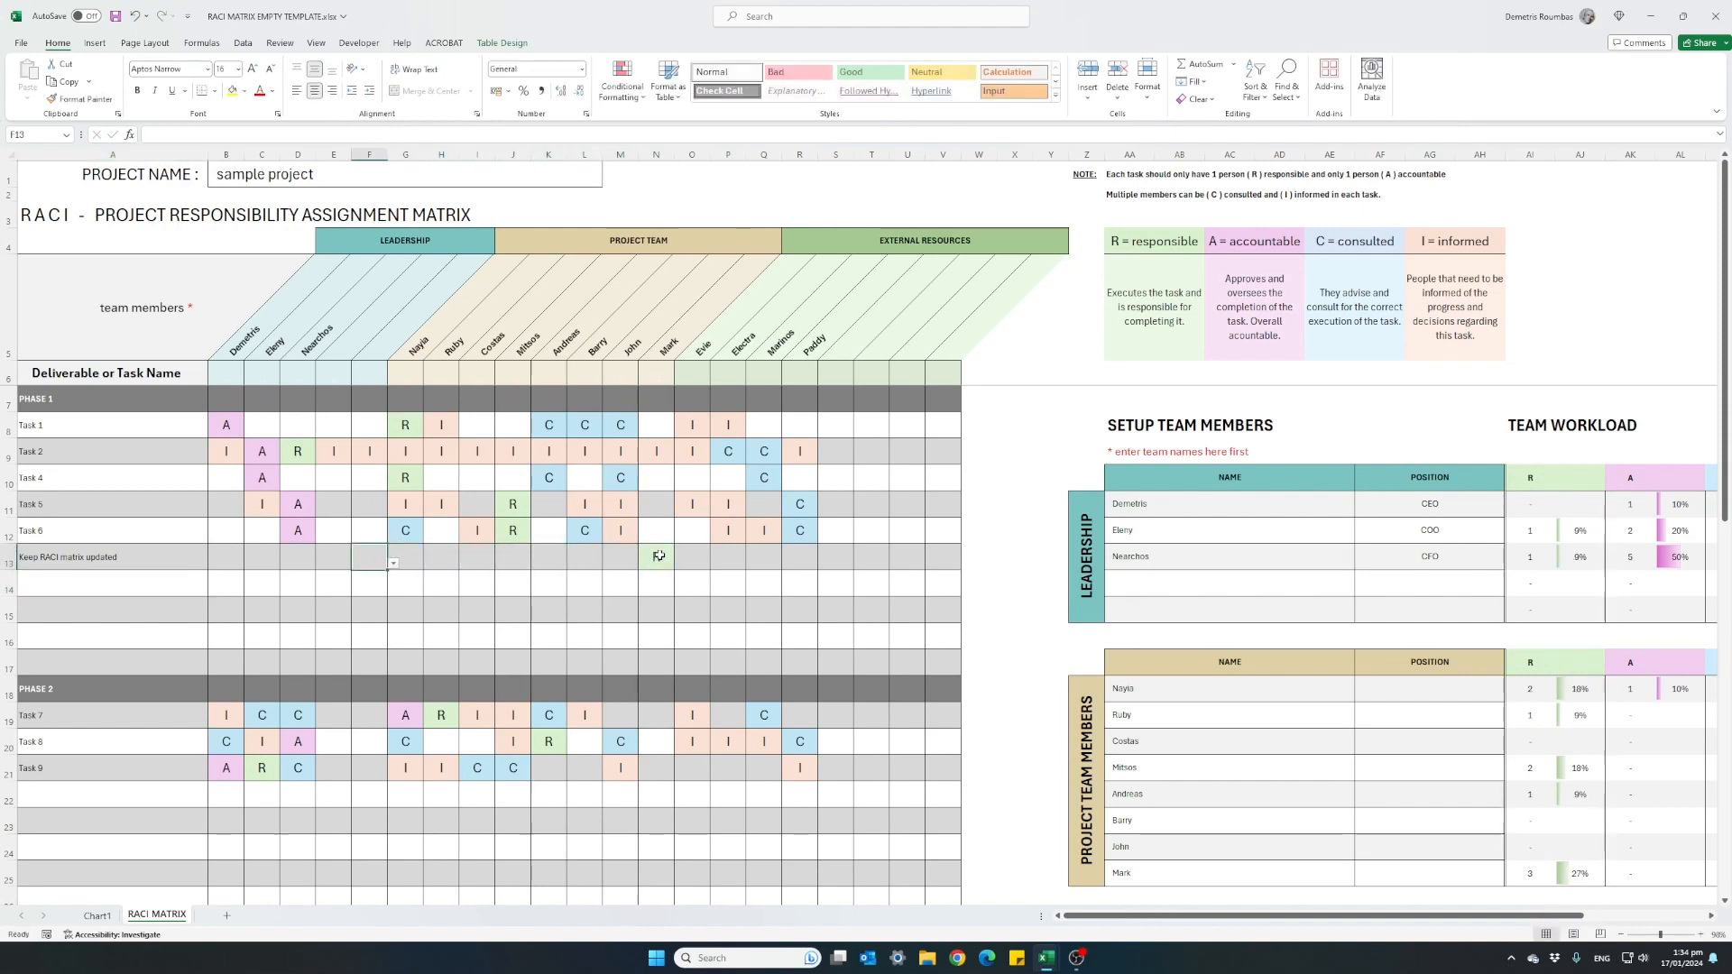
key("Left")
key("Left")
key("Left")
key("Left")
type("A")
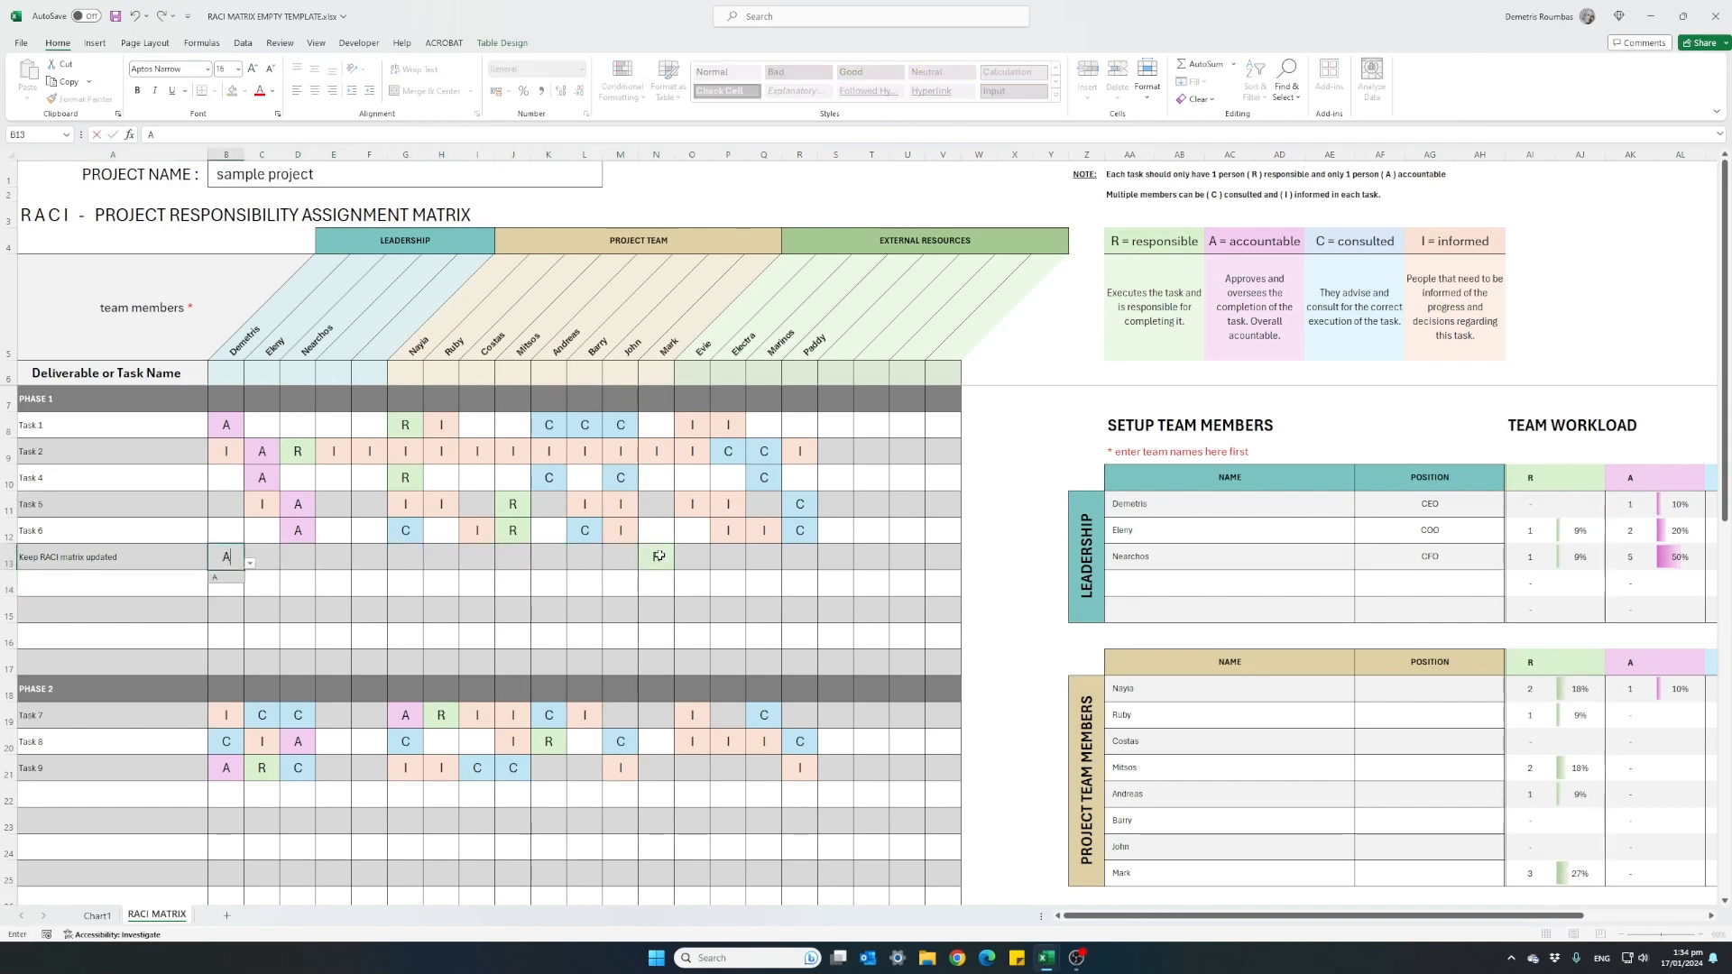
key("Right")
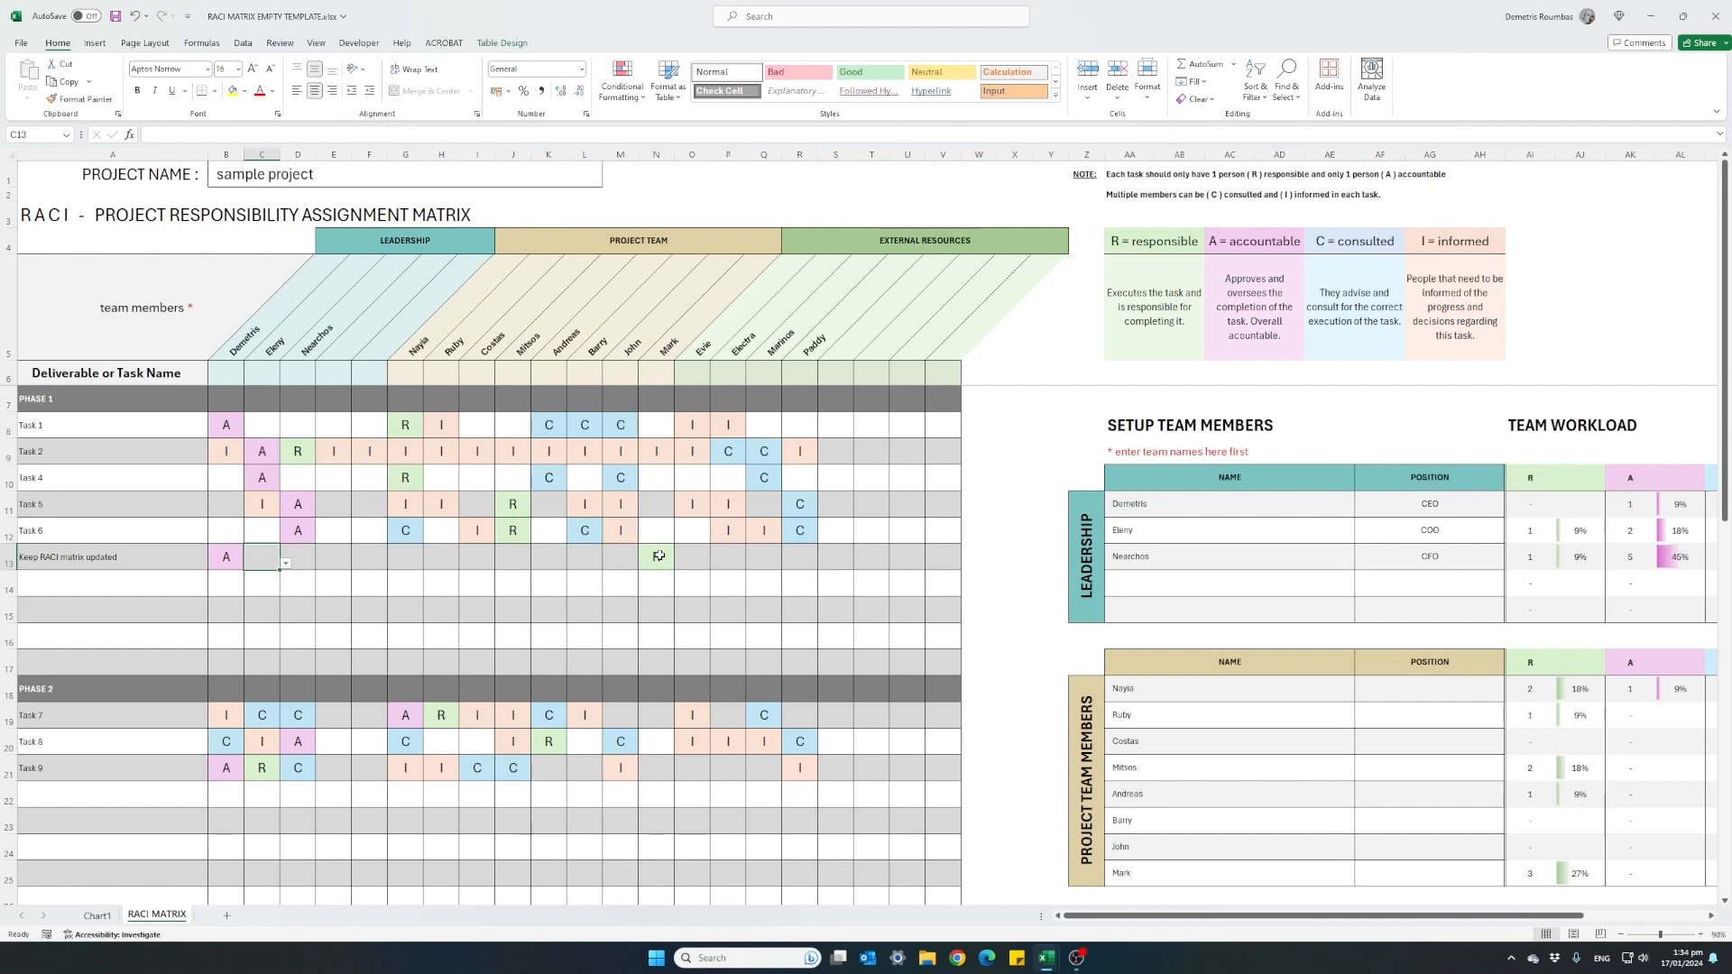
Fill the remaining assignments of the "Keep RACI matrix updated" task with I, in C13 through M13 and O13 through R13
type("I")
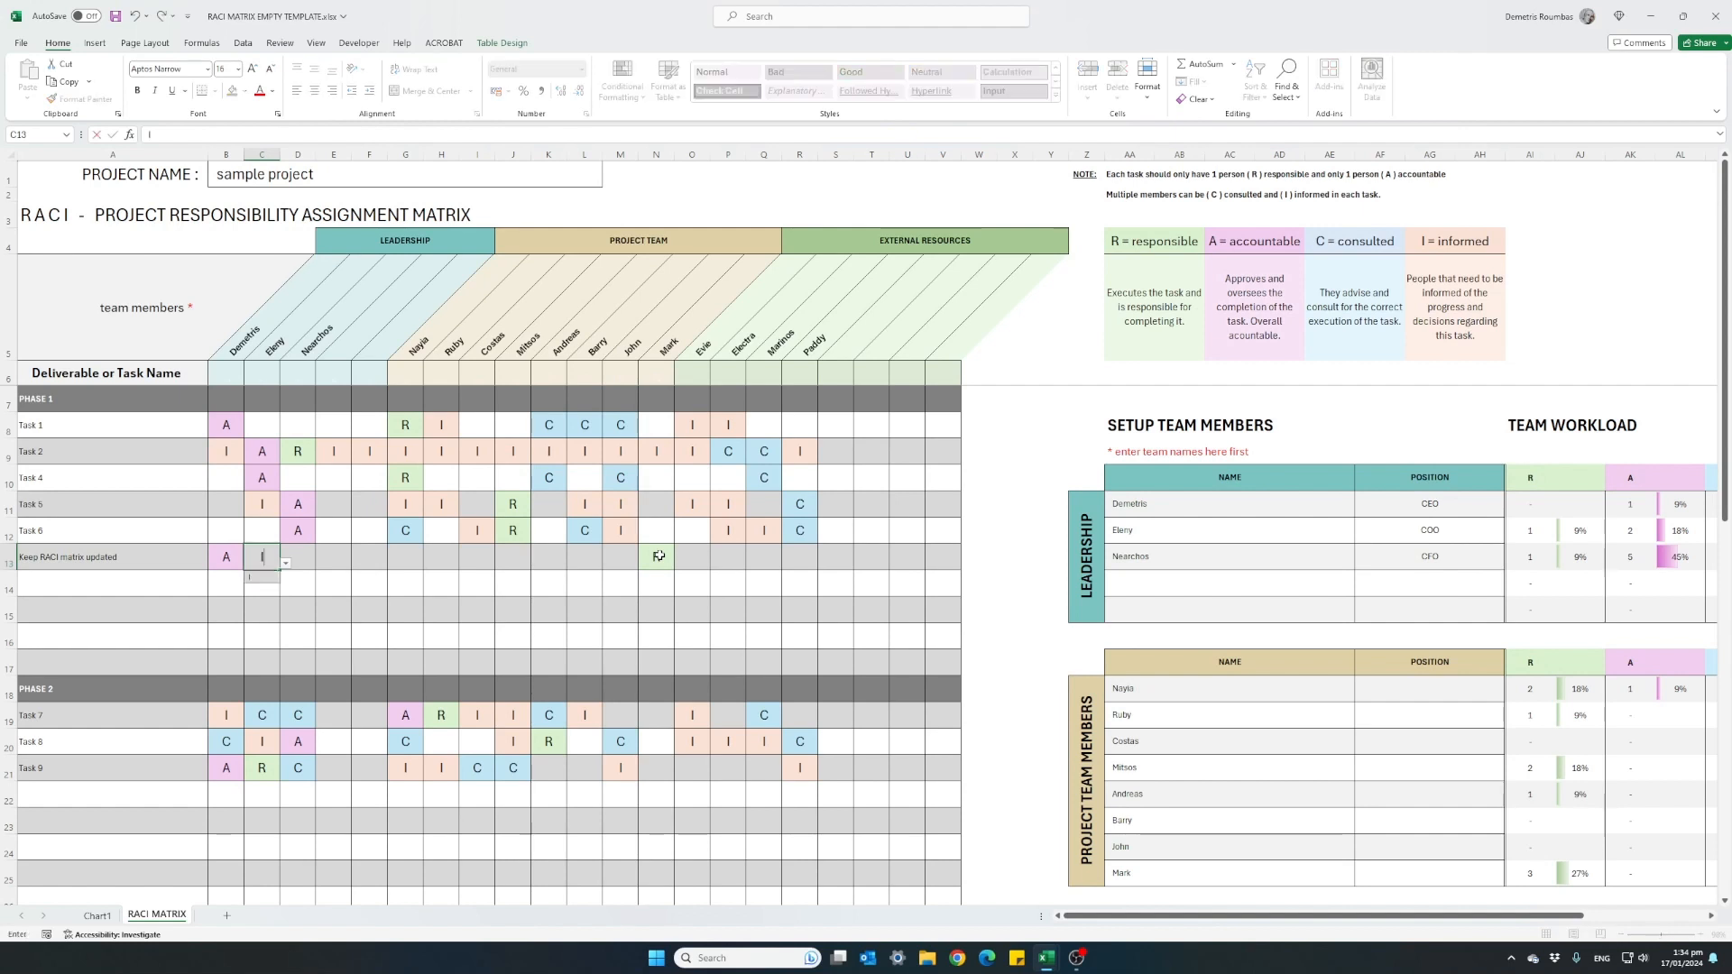
key("Right")
key("shift+i")
key("Right")
key("shift+i")
key("Right")
key("shift+i")
key("Right")
key("shift+i")
key("Right")
key("shift+i")
key("Right")
type("I")
key("Right")
key("shift+i")
key("Right")
key("shift+i")
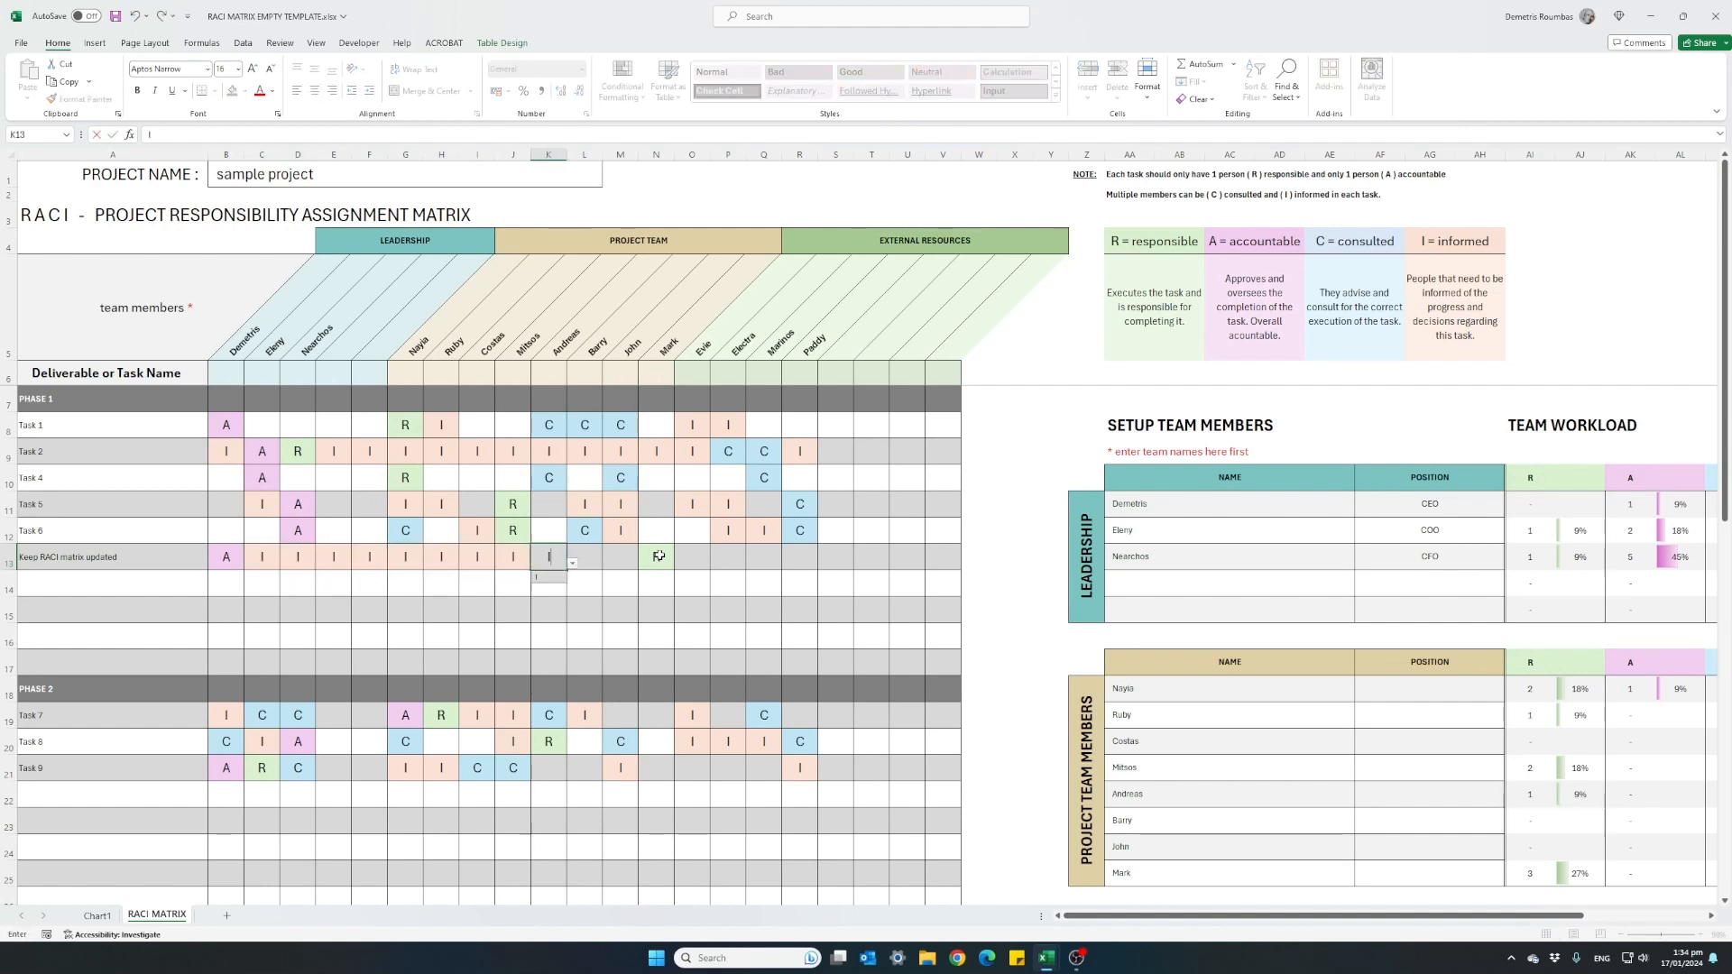
key("Right")
key("shift+i")
key("Right")
key("shift+i")
key("Right")
key("Right")
key("shift+i")
key("Right")
key("shift+i")
key("Right")
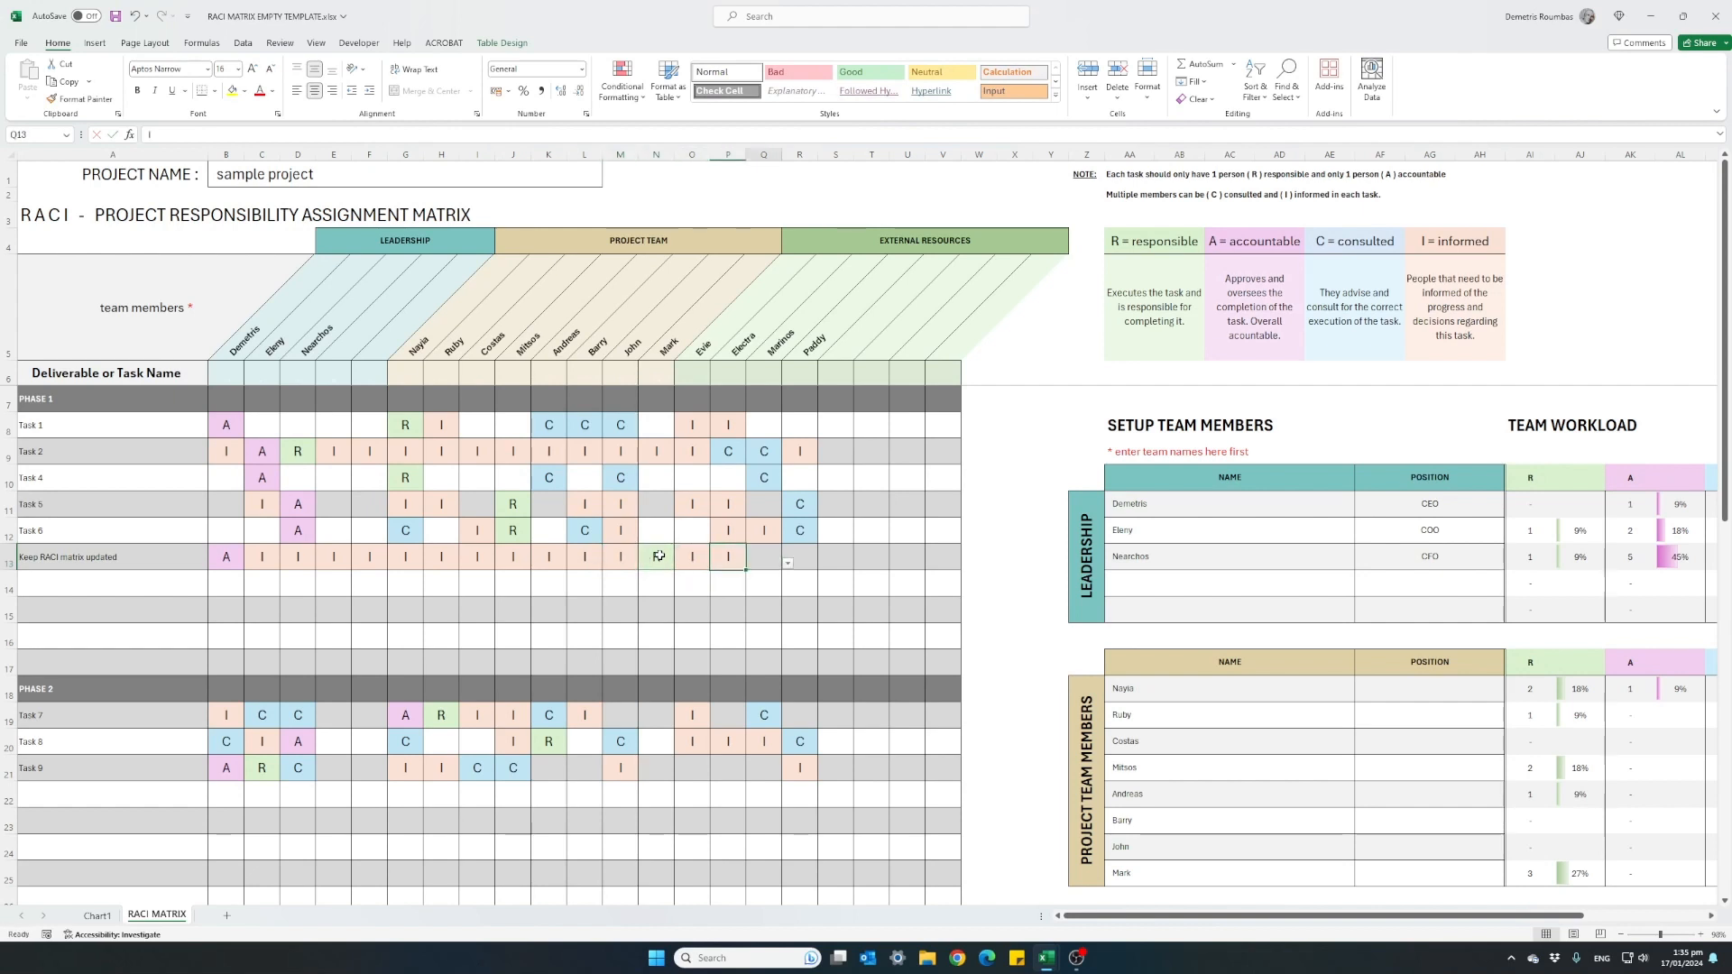
key("shift+i")
key("Right")
key("shift+i")
key("Right")
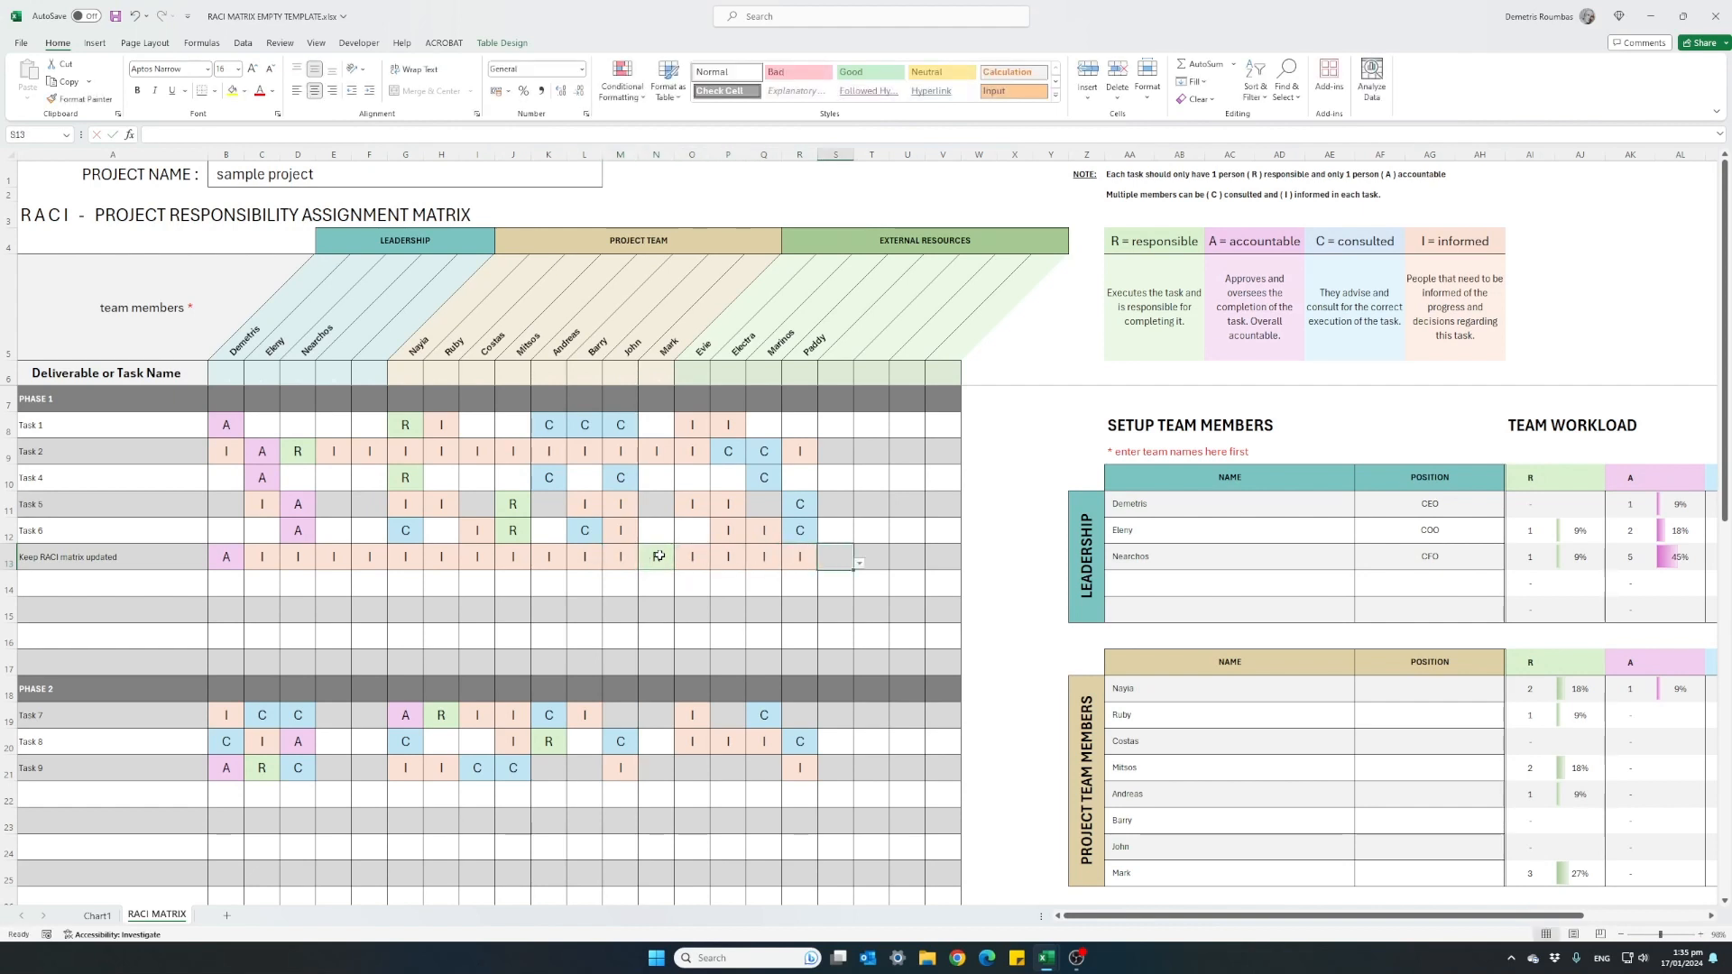